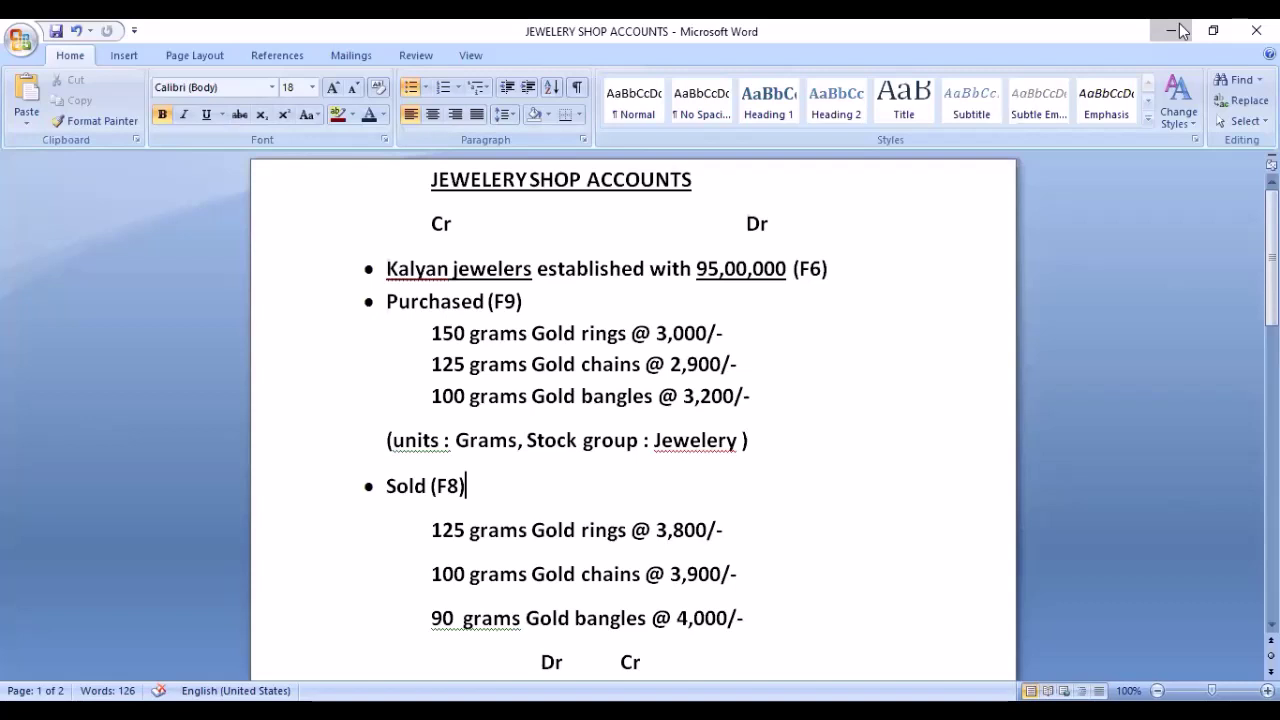
- Switch to TallyPrime and name the new company KALYAN JEWELERS, using the same mailing name and no address
click(1180, 30)
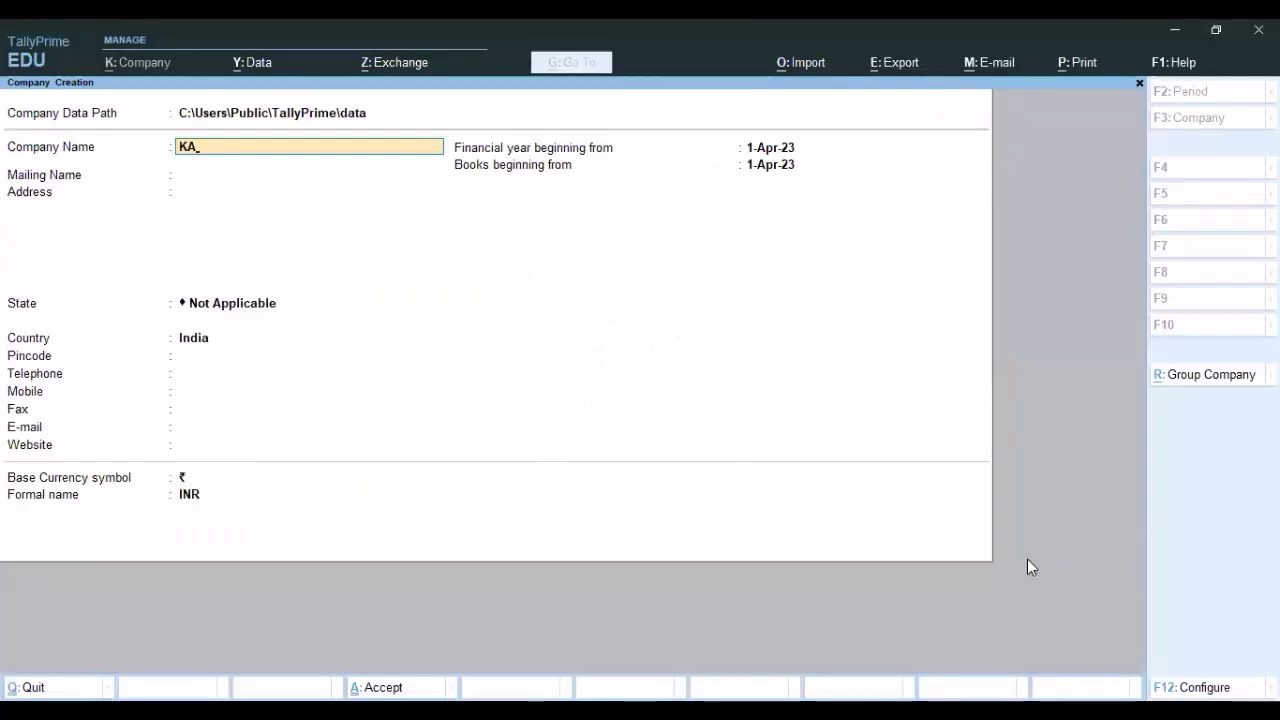
text(YAN)
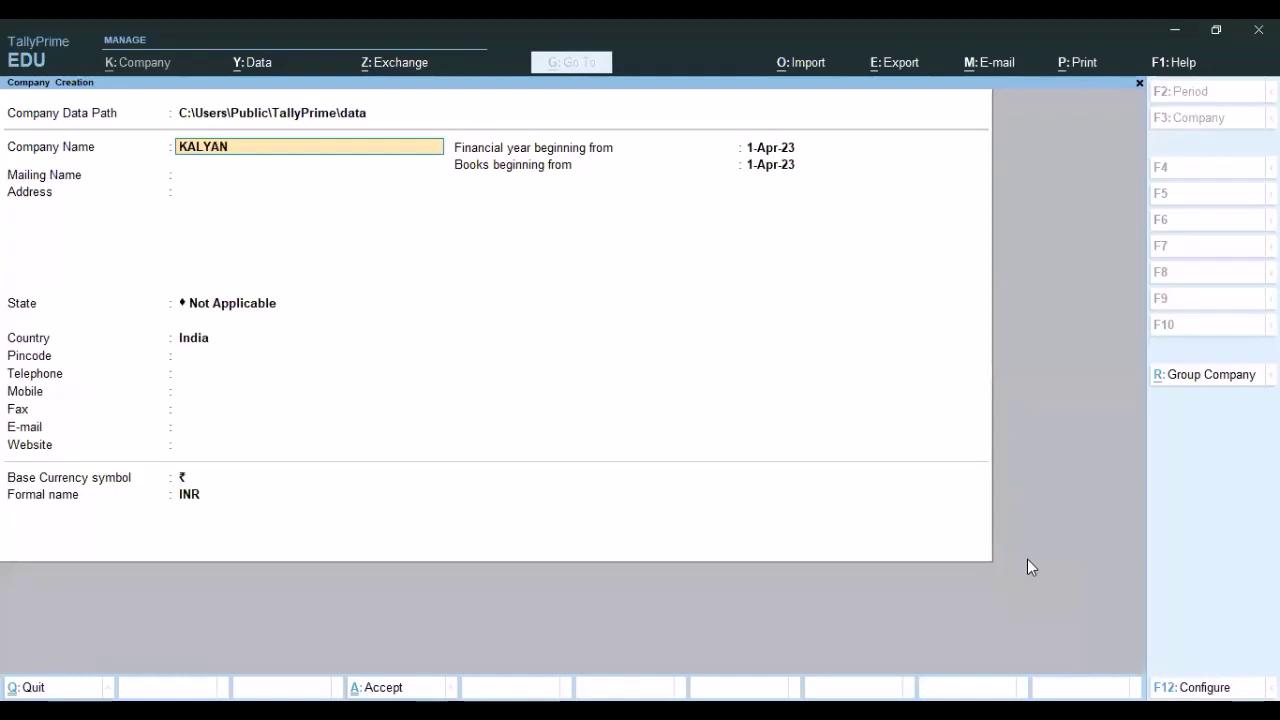
text( JEWELERS)
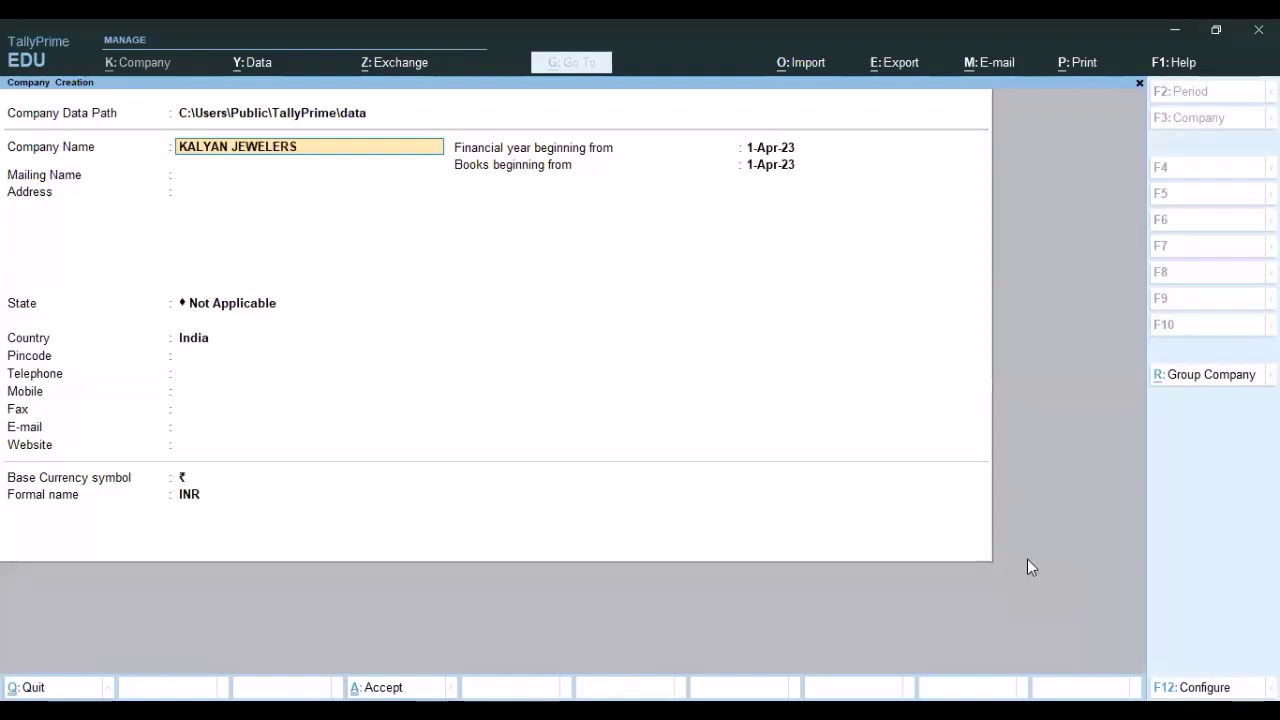
key(Return)
key(Return)
key(Return)
- Set the company's state to Andhra Pradesh and leave the contact details blank
text(A)
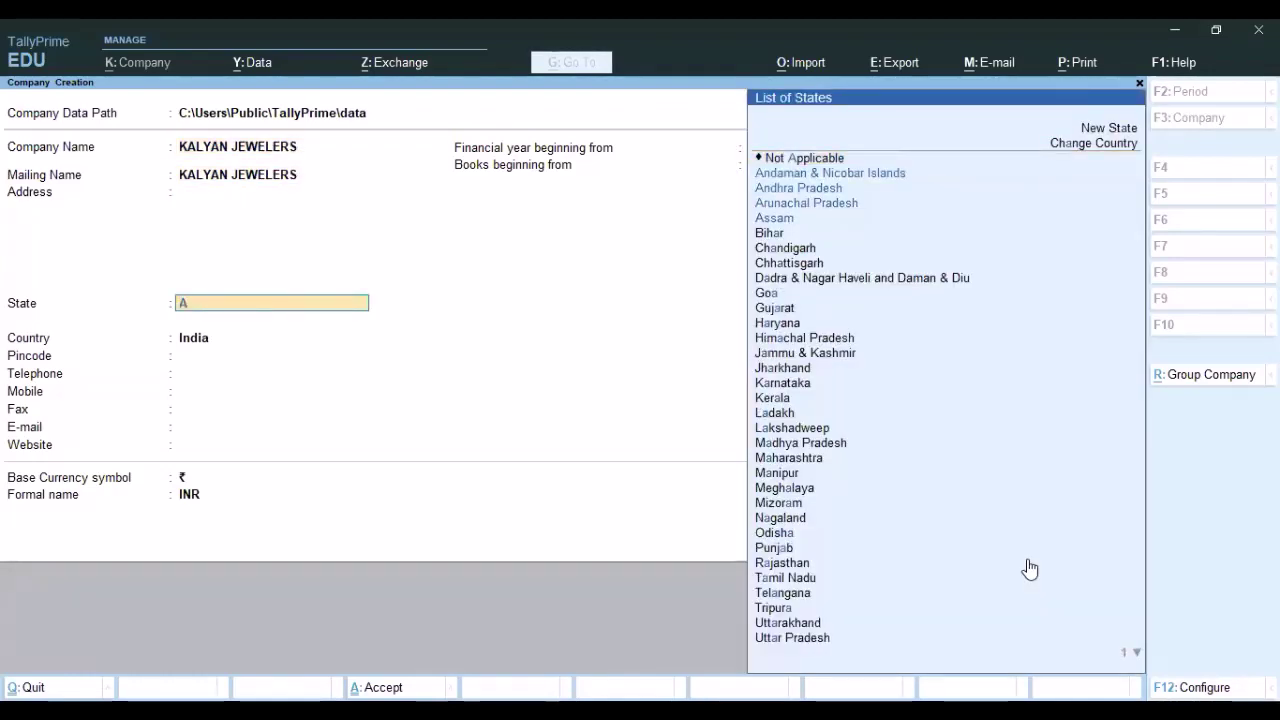
key(Down)
key(Up)
key(Return)
key(Return)
key(Return)
key(Return)
key(Return)
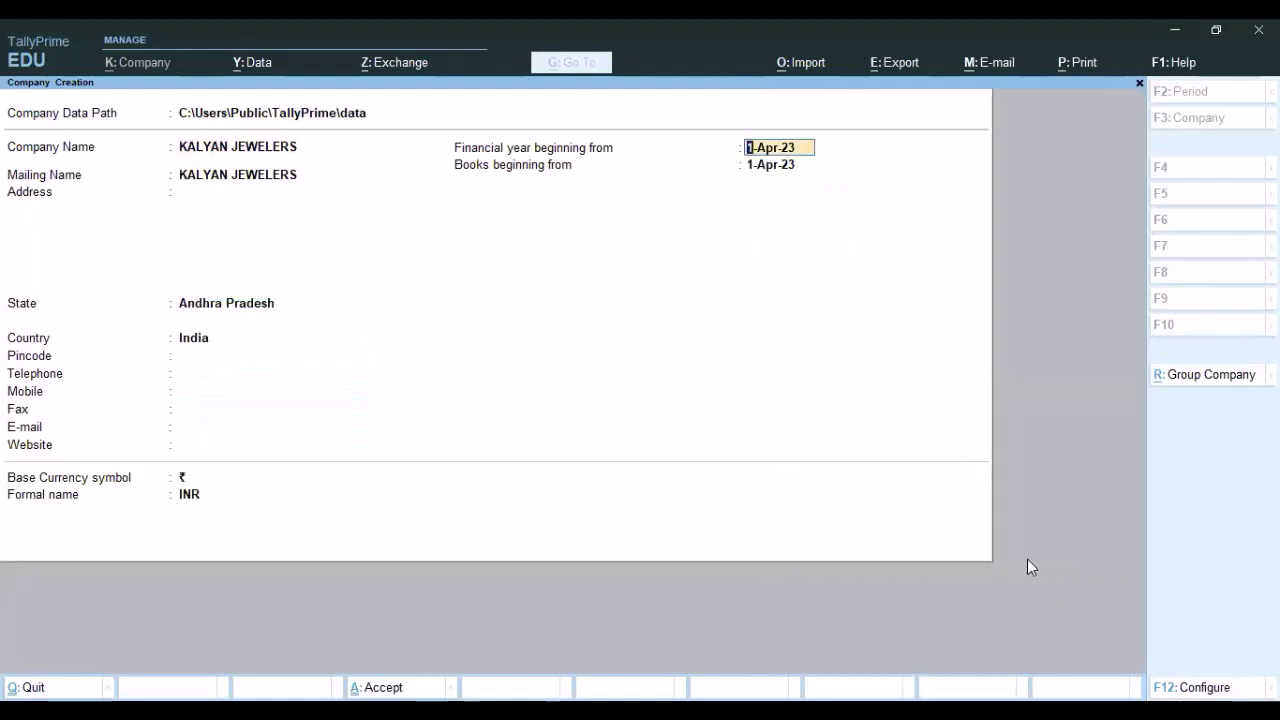
- Accept 1-Apr-23 as the start of the financial year and books, and create the company
key(Return)
key(Return)
key(Return)
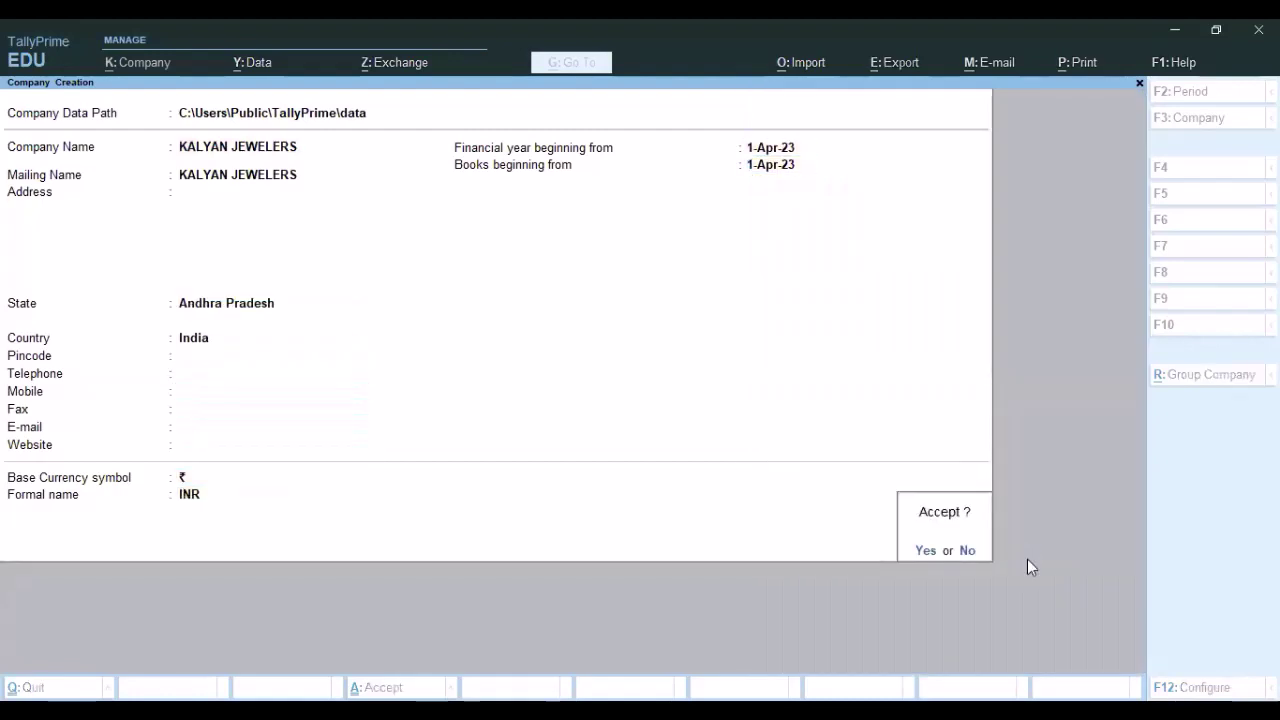
key(Return)
- Keep the default accounting and inventory features for the new company
key(Return)
key(Return)
key(Return)
key(Return)
key(Return)
key(Return)
key(Return)
key(Return)
key(Return)
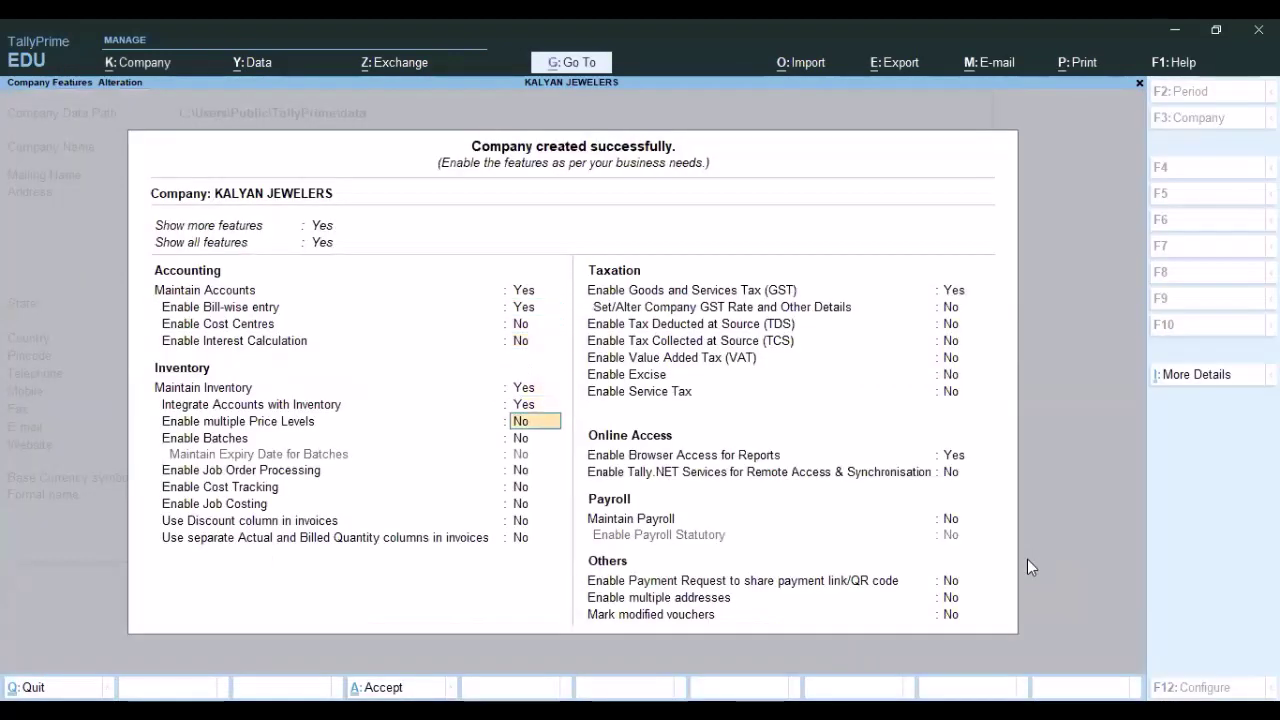
key(Return)
key(Return)
key(Return)
key(Return)
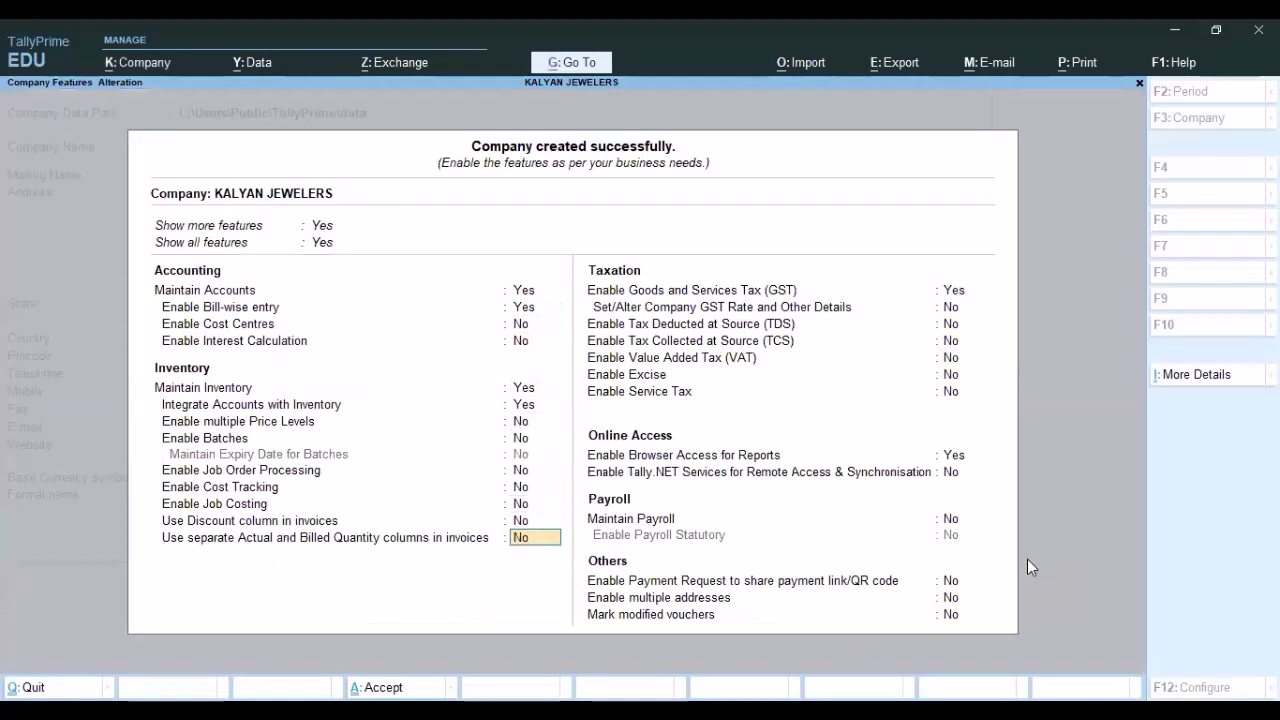
- Disable Goods and Services Tax (GST), keep the remaining features at their defaults and save the company features
text(no)
key(Return)
key(Return)
key(Return)
key(Return)
key(Return)
key(Return)
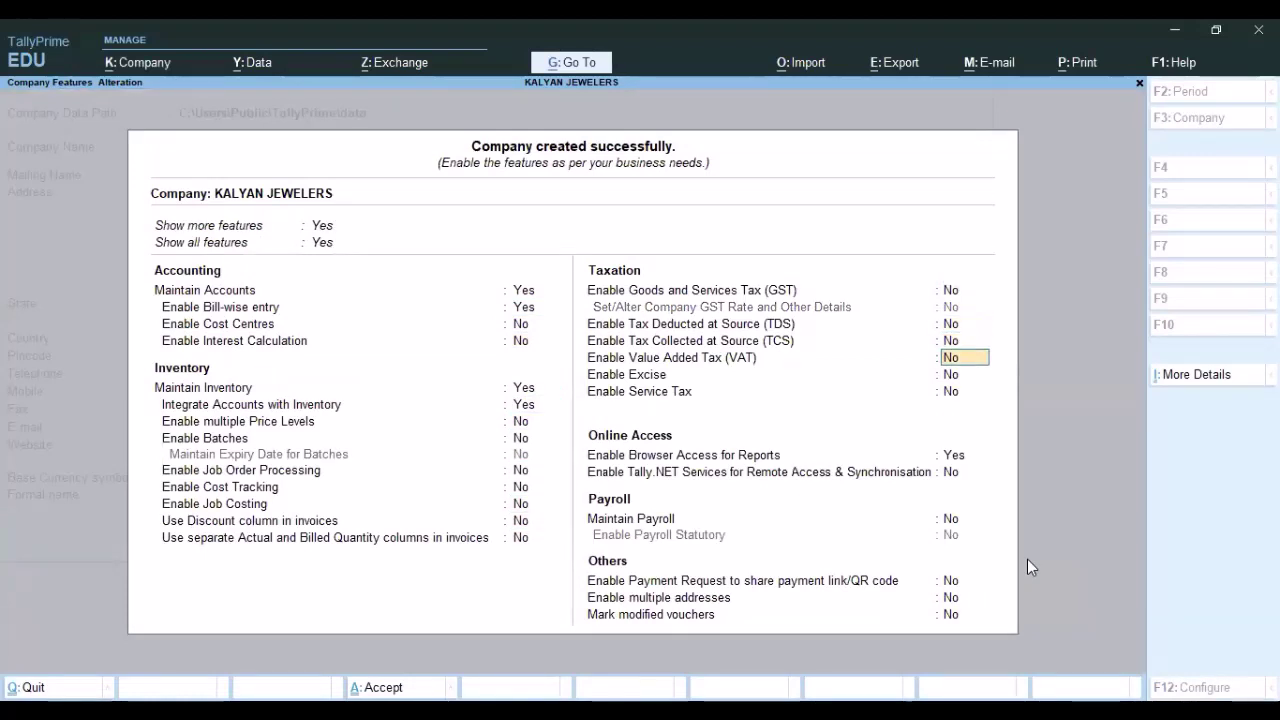
key(Return)
key(Return)
key(Return)
key(Return)
key(Return)
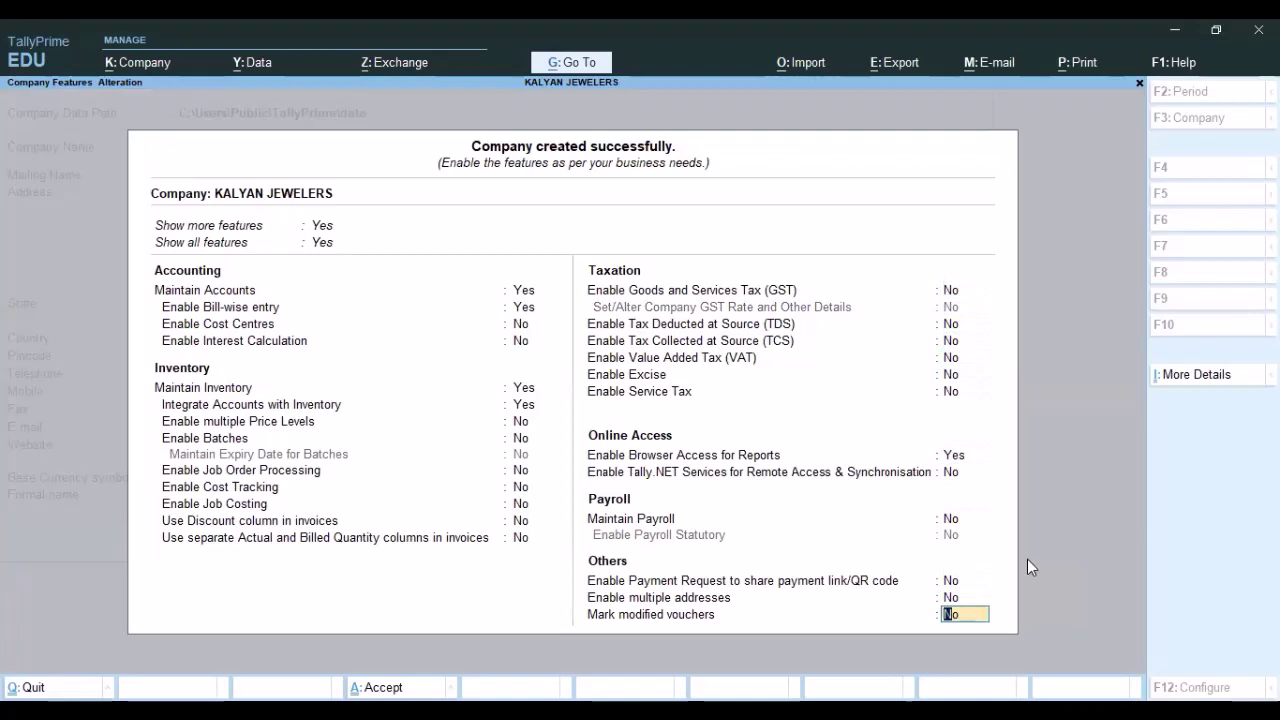
key(Return)
key(Return)
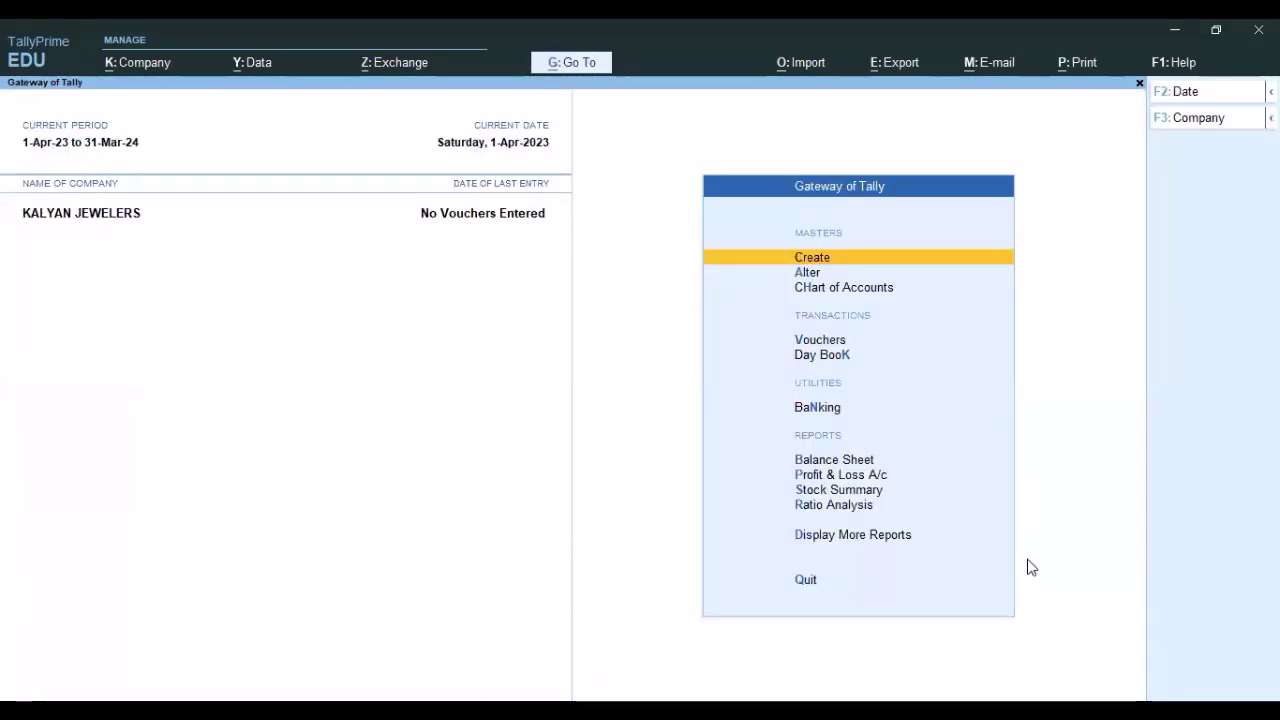
- Open a new Receipt voucher for the company
key(Down)
key(Down)
key(Down)
key(Return)
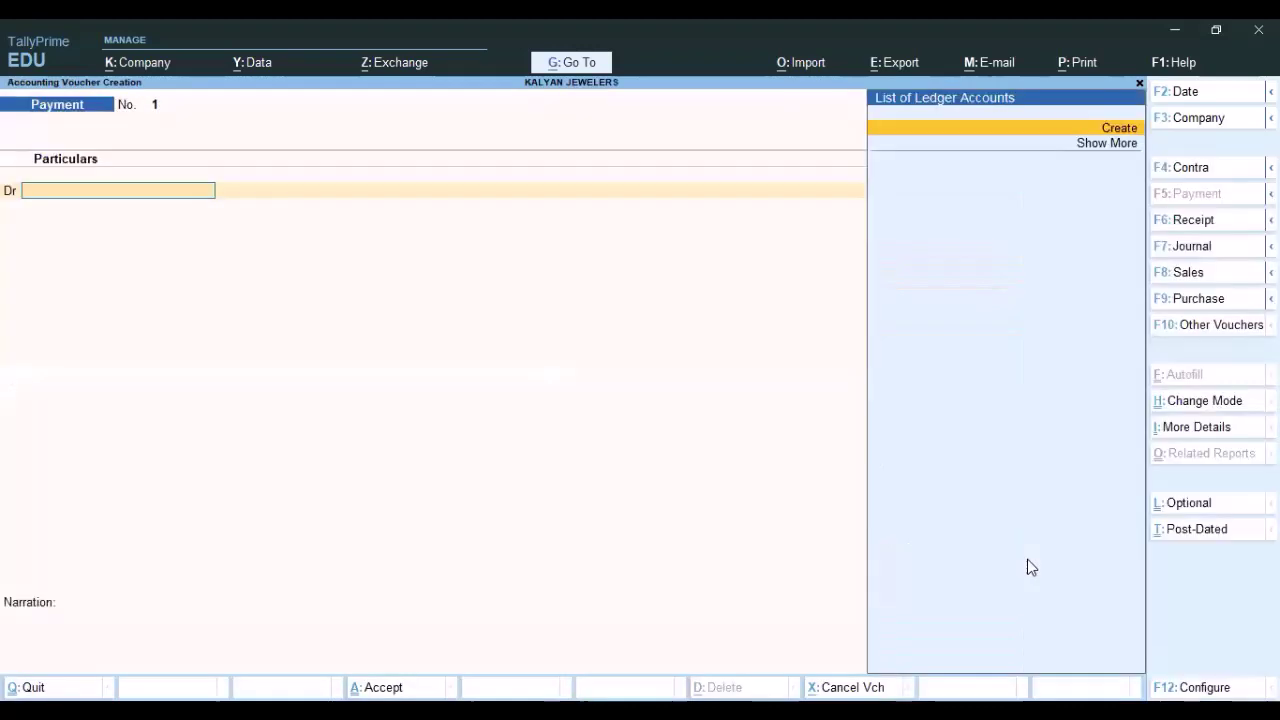
key(F6)
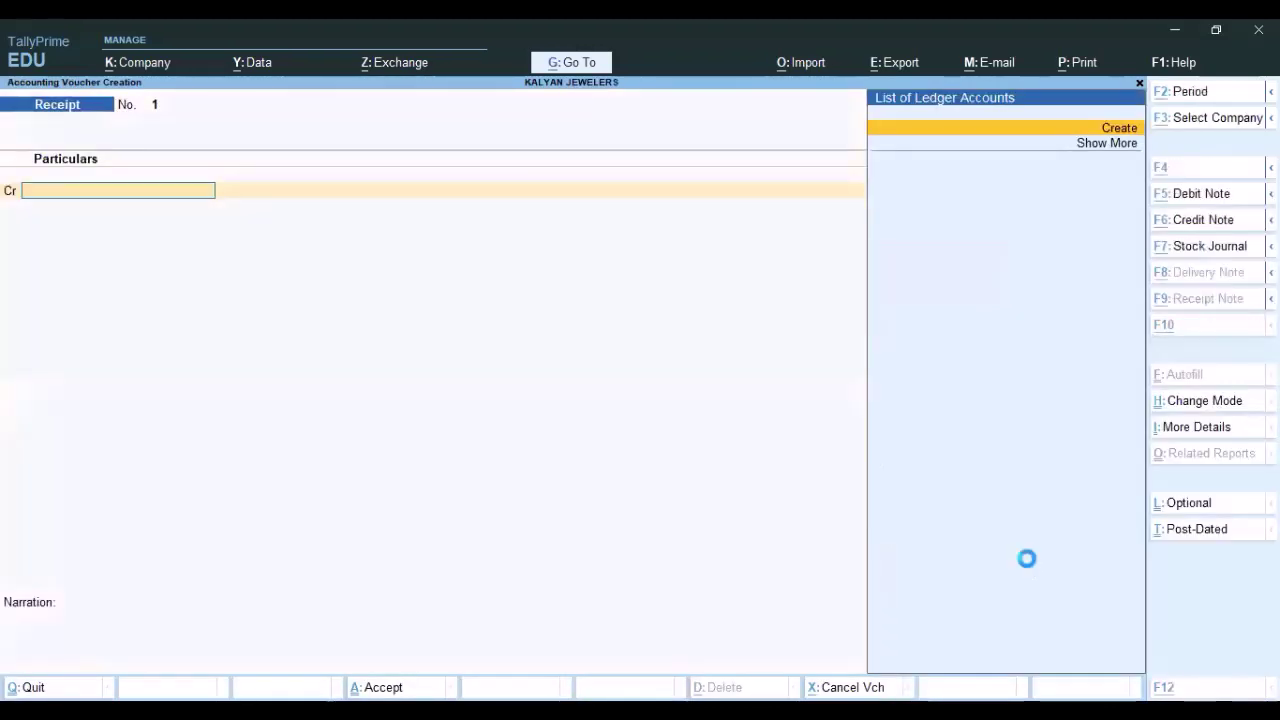
- Create the ledger KALYAN JEWELERS CAPITAL under Capital Account as the receipt's credit account
key(alt+c)
text(KALYAN JEWE)
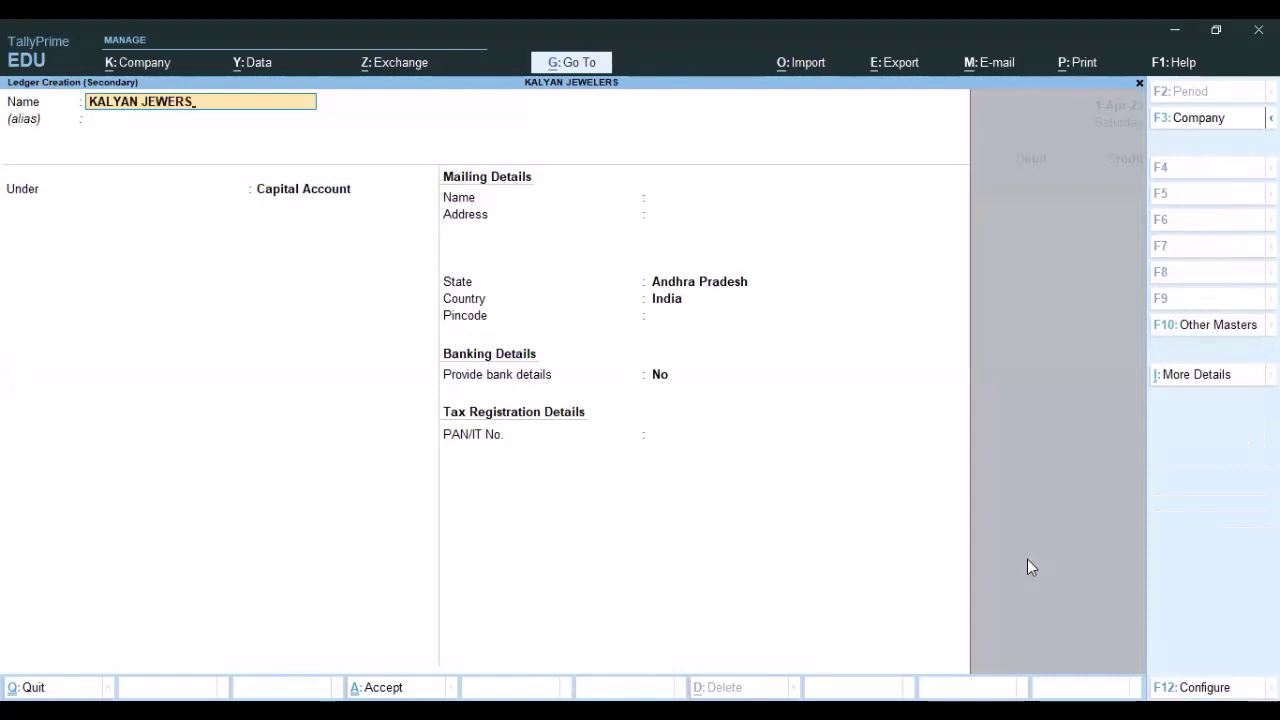
text(RS)
key(BackSpace)
key(BackSpace)
text(LERS CAP)
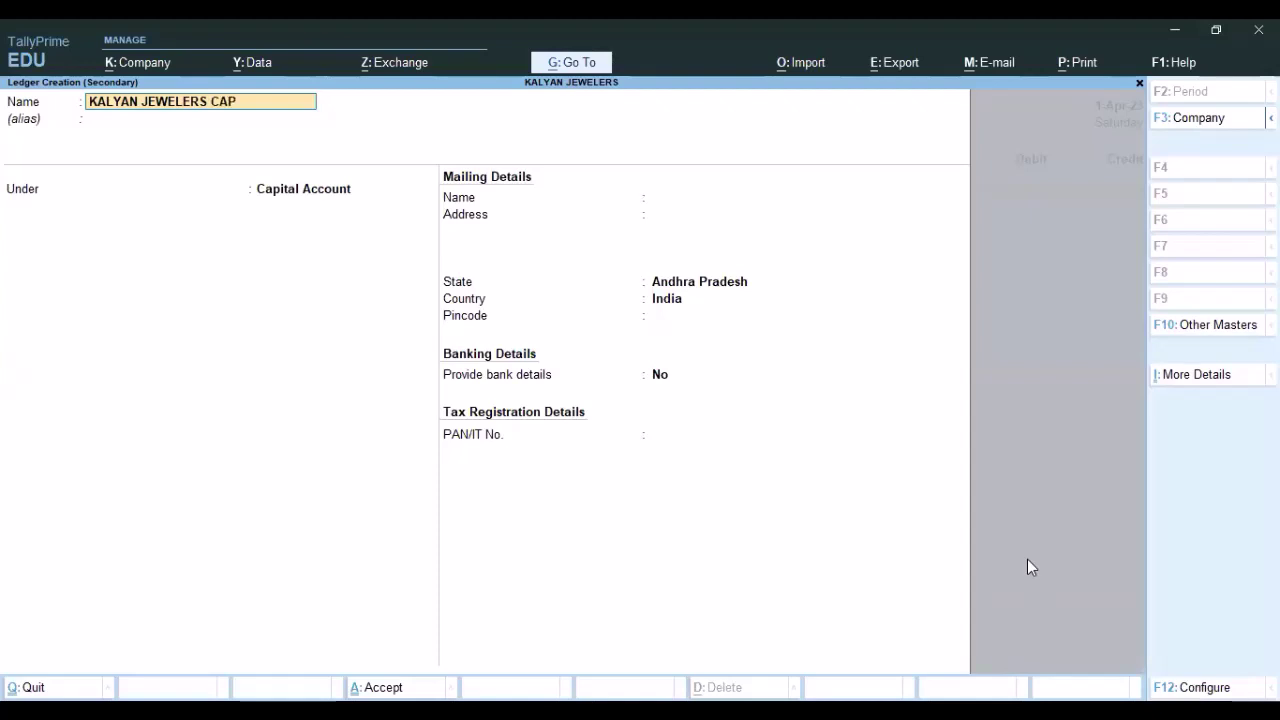
text(ITAL)
key(Return)
key(Return)
key(Return)
key(Return)
key(Return)
key(Return)
key(Return)
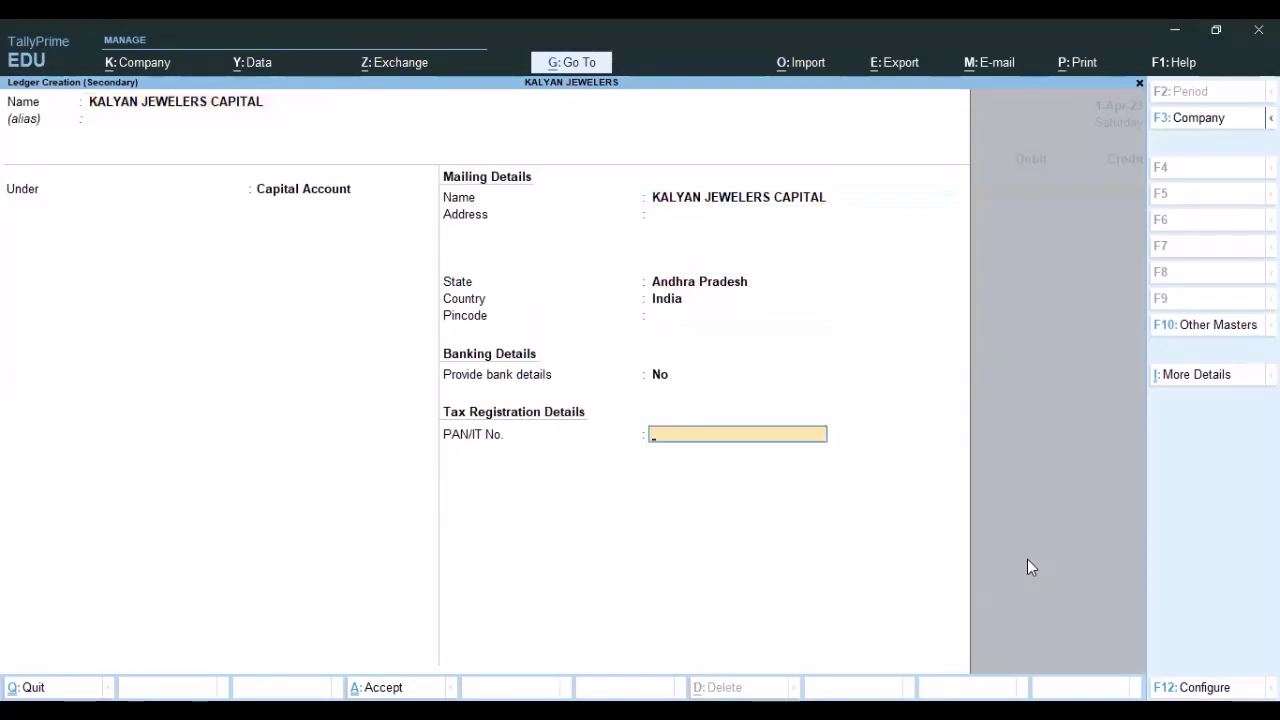
key(Return)
key(Return)
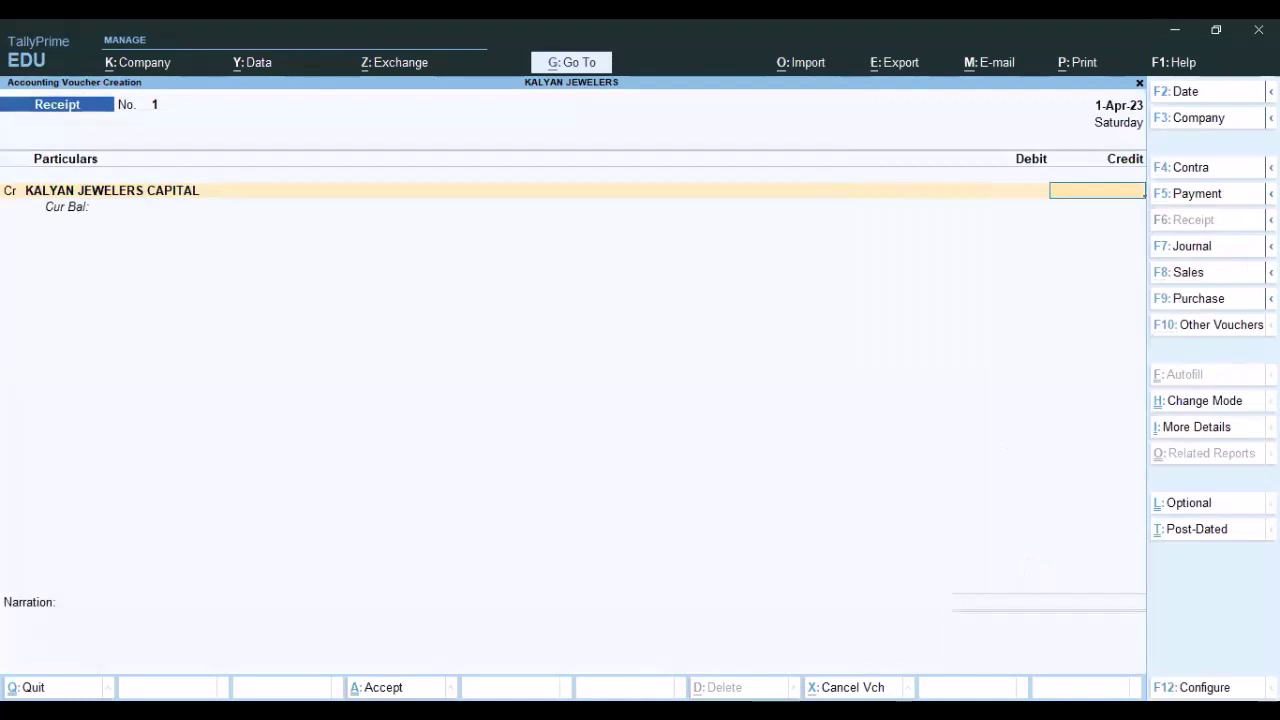
- Credit the capital ledger with 9500000, debit Cash for the same amount and save the receipt voucher
key(Return)
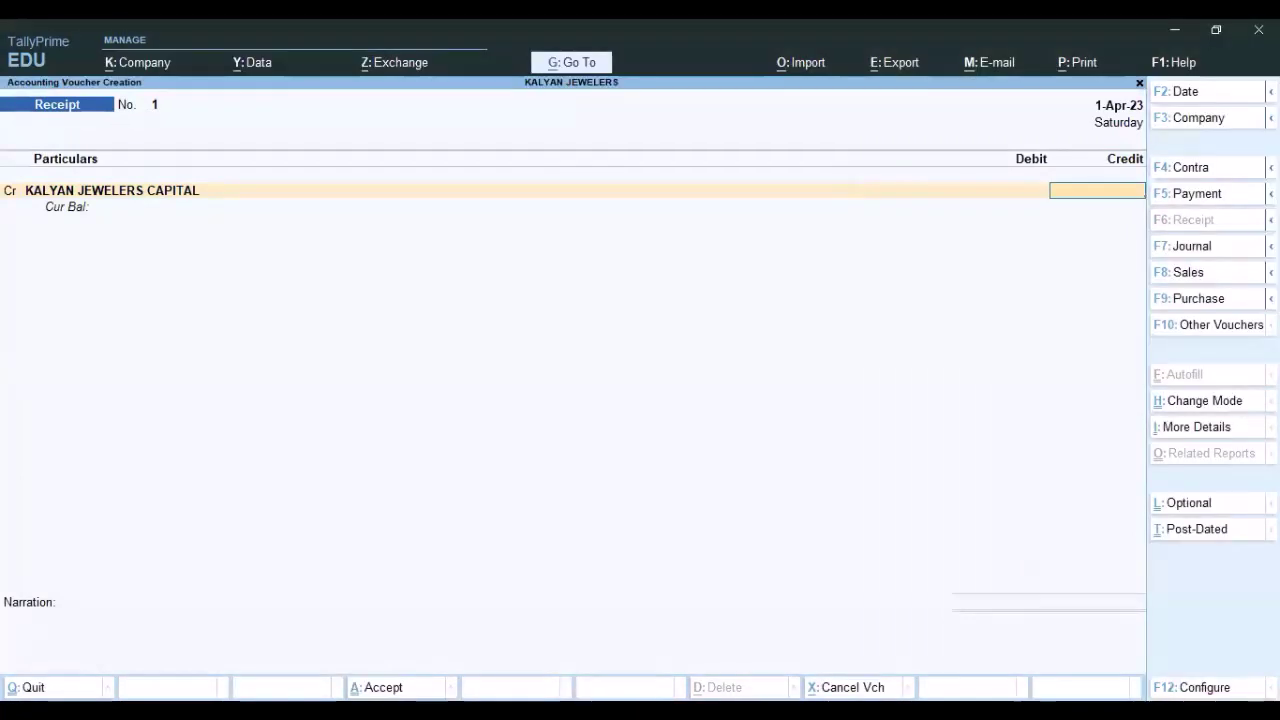
text(9500000)
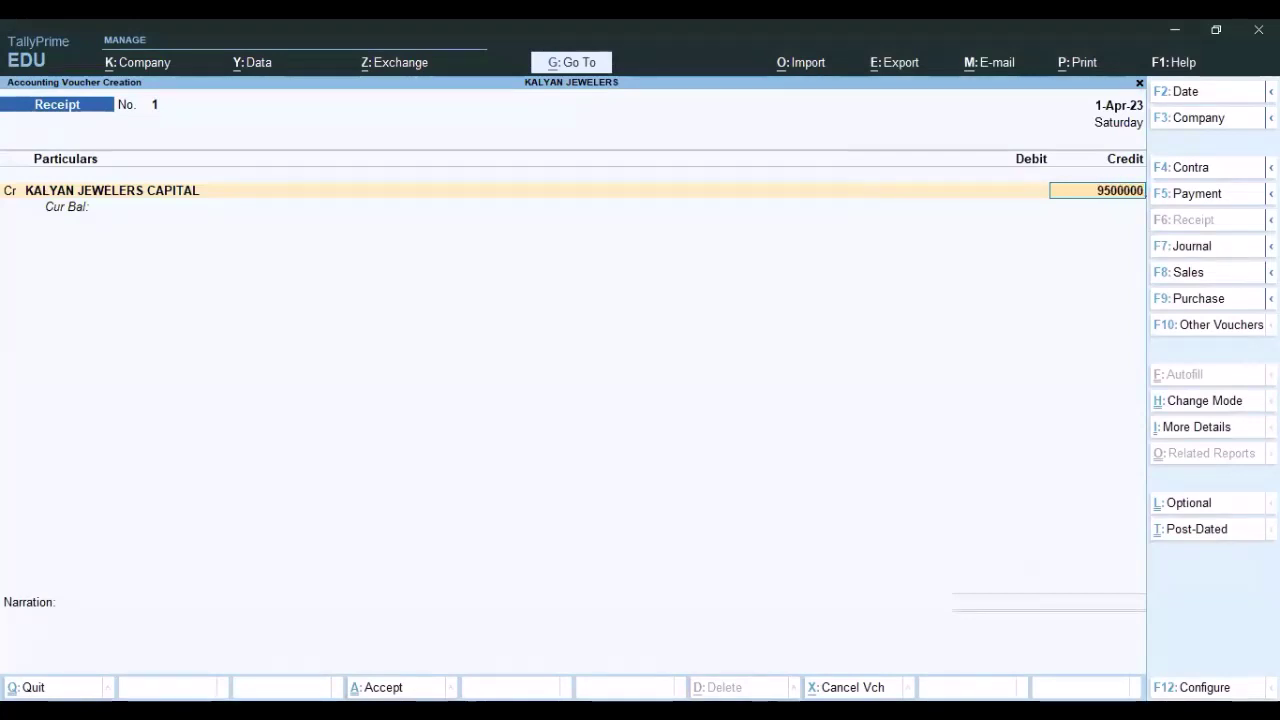
key(Return)
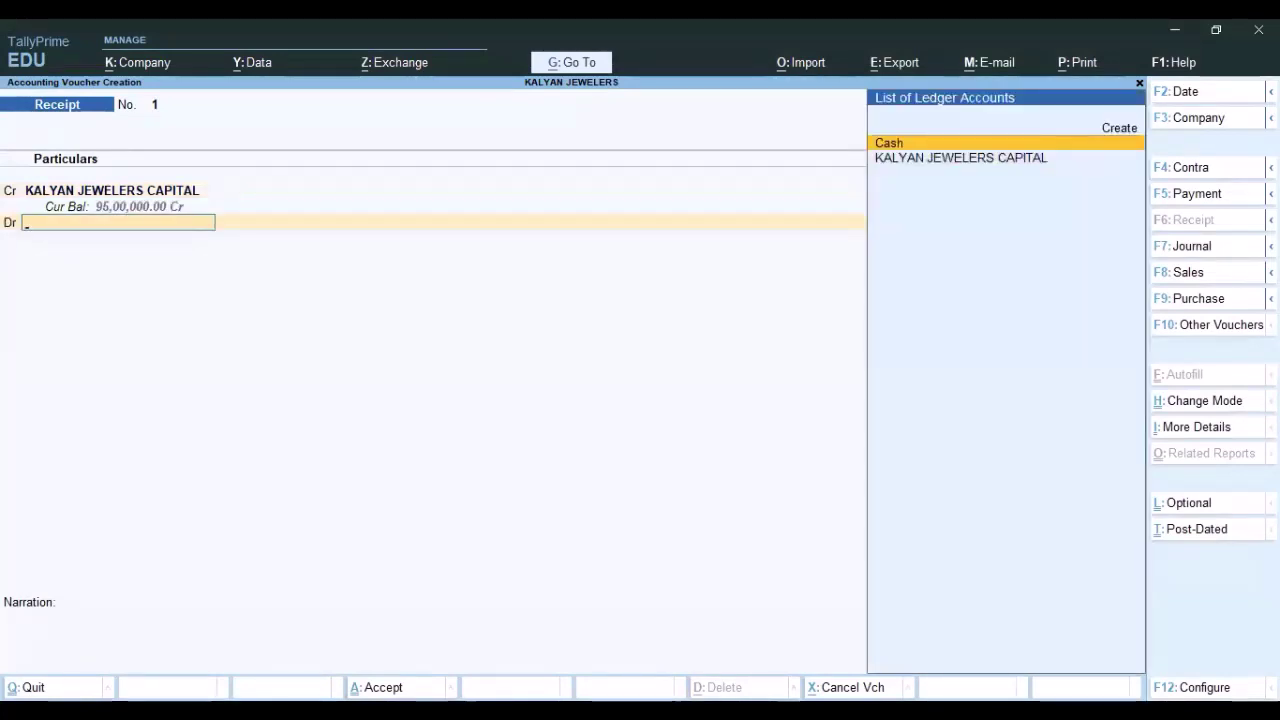
key(Return)
key(Return)
key(Return)
key(Return)
key(Return)
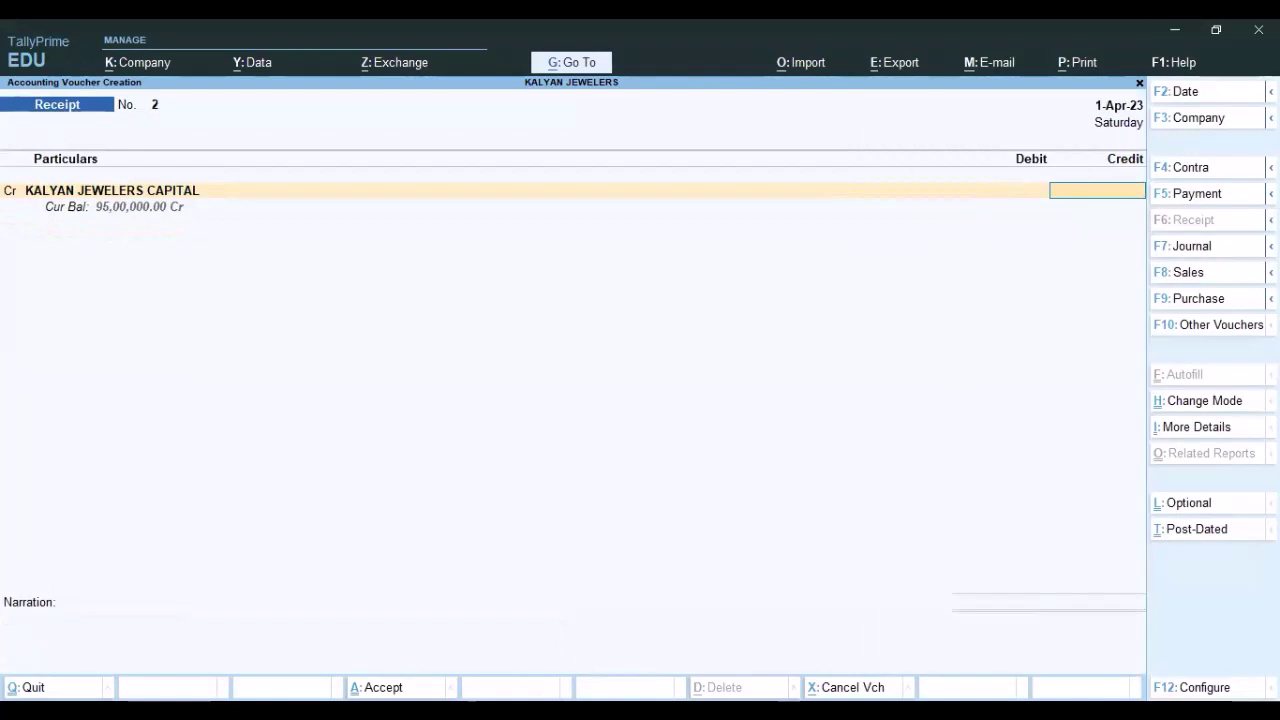
- Start a Purchase voucher with Cash as the party account, leaving the supplier invoice and receipt details blank
key(F9)
key(Return)
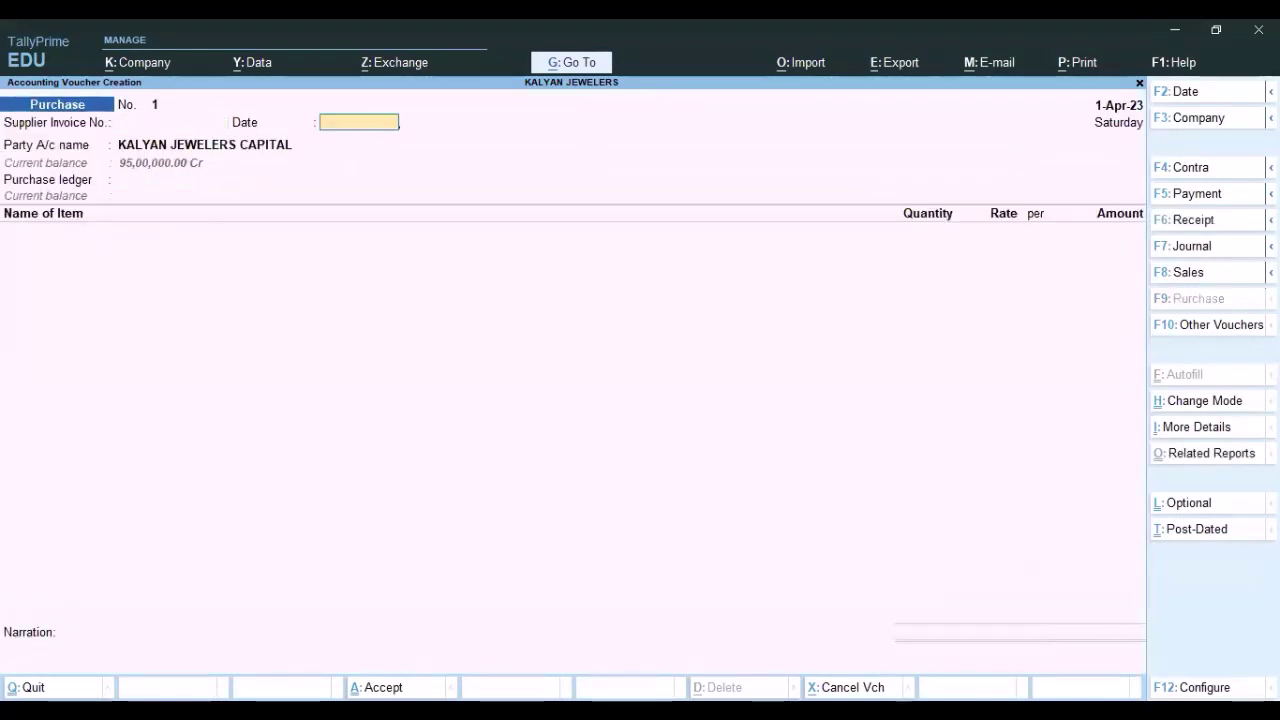
key(Return)
key(Return)
key(Return)
key(Return)
key(Return)
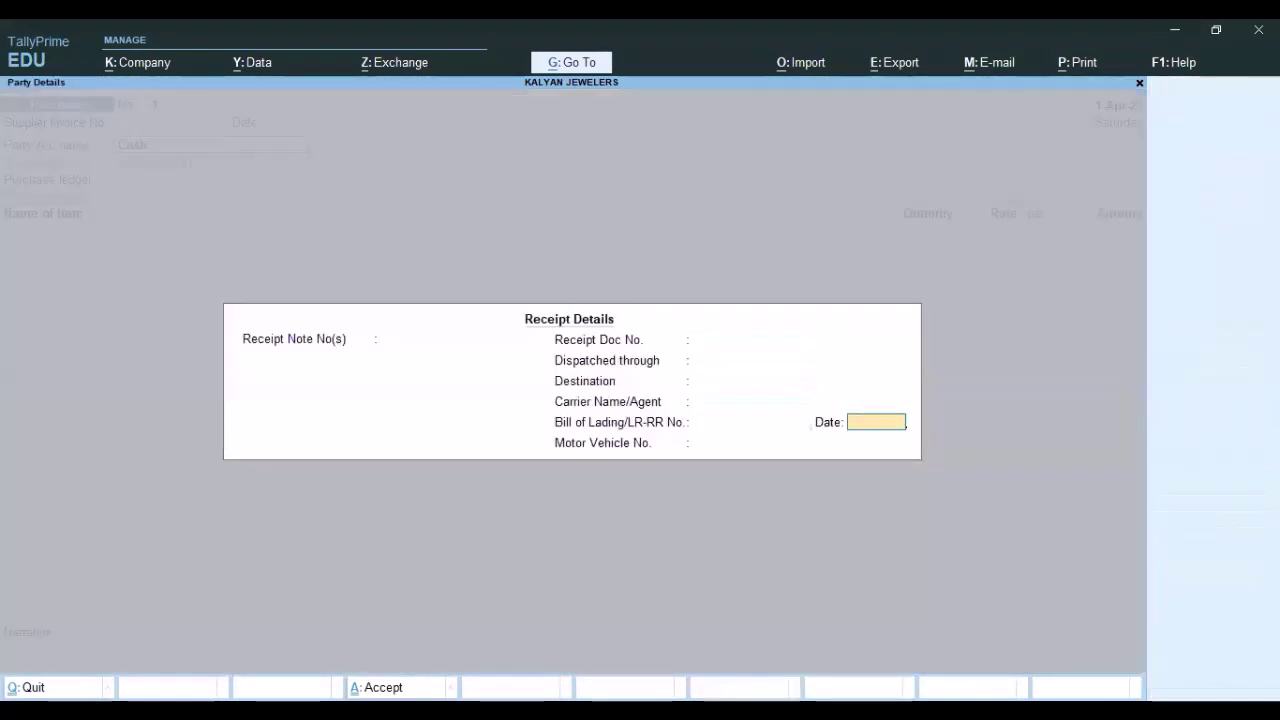
key(Return)
key(Return)
key(Return)
key(Return)
key(Return)
key(Return)
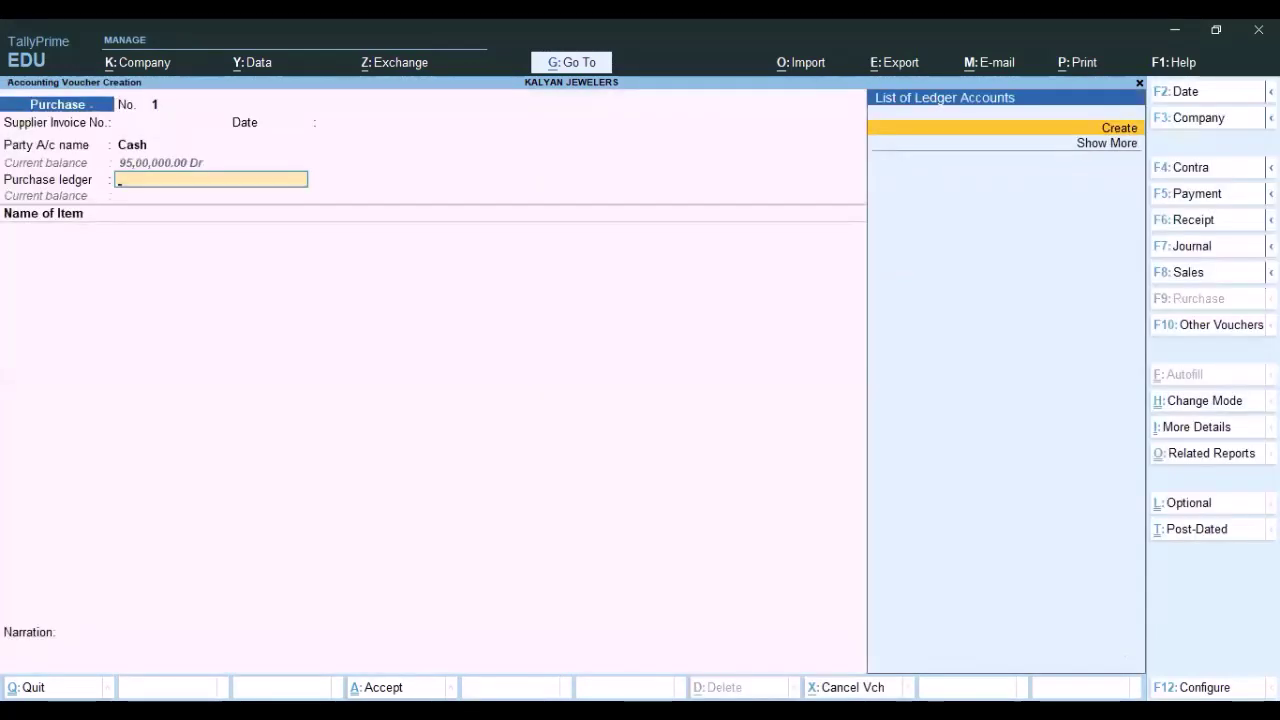
key(alt+c)
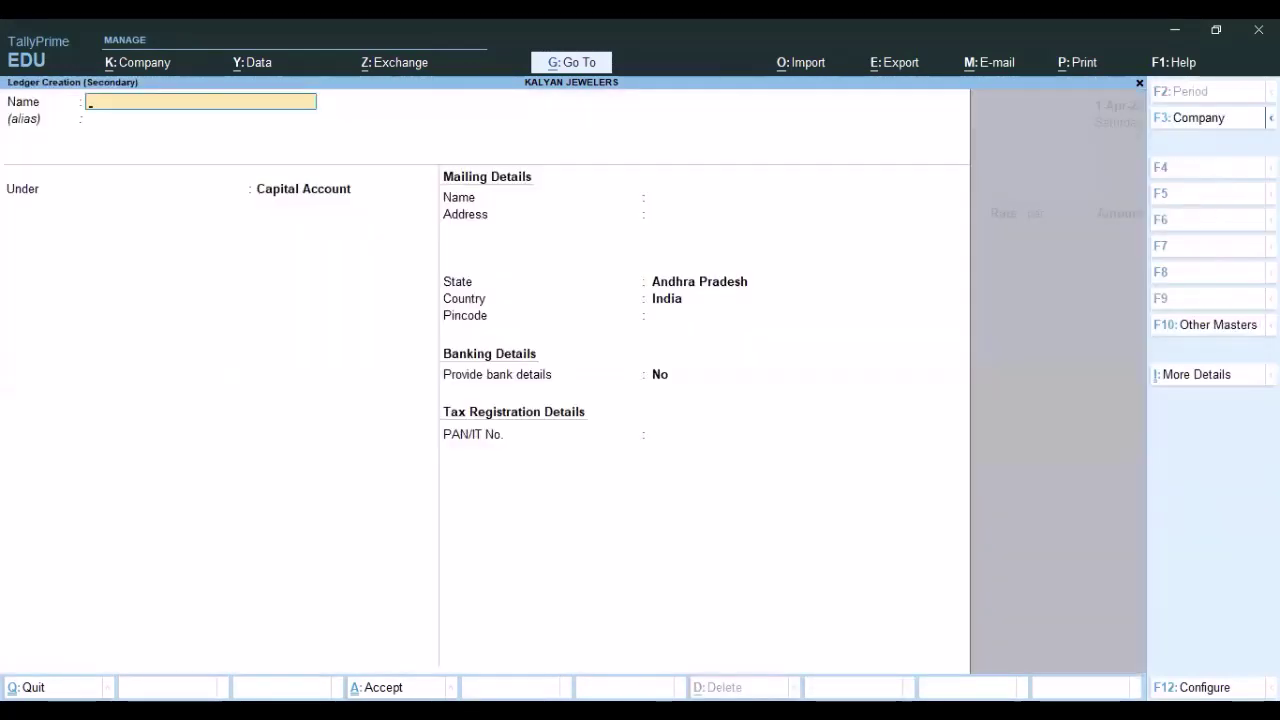
key(Escape)
key(y)
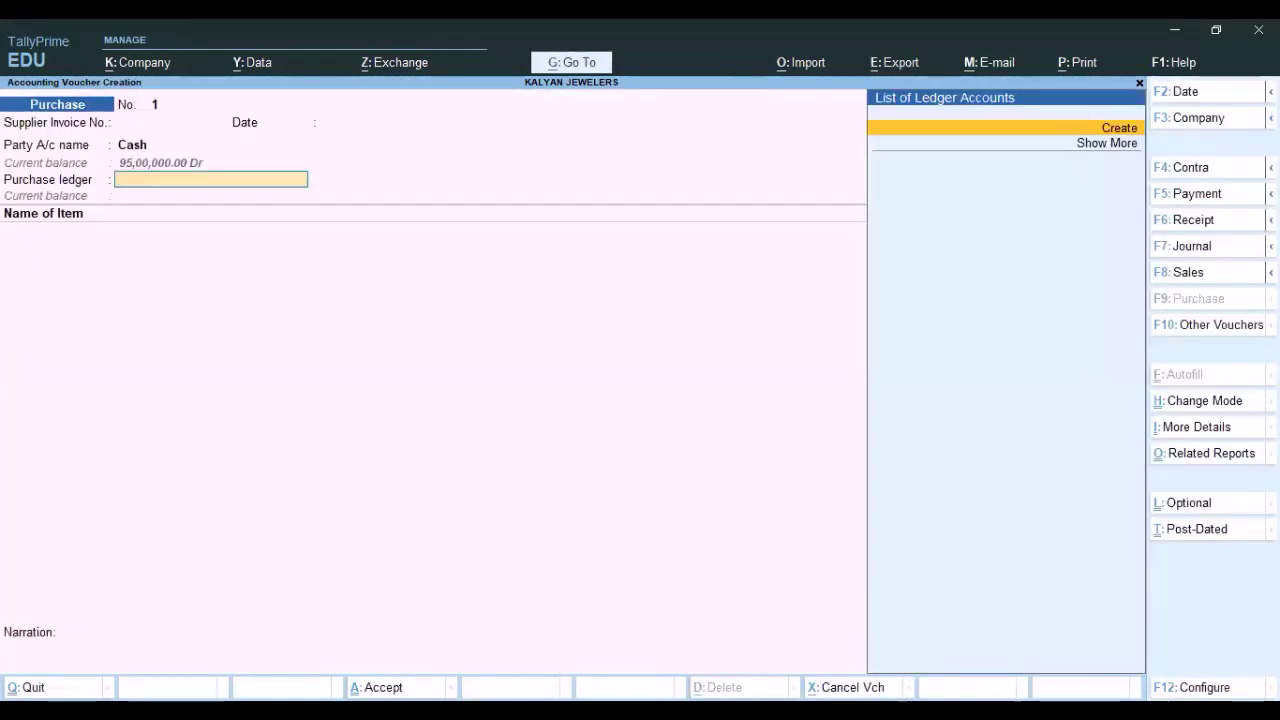
- Create the ledger PURCHASE under Purchase Accounts and use it as the voucher's purchase ledger
key(alt+c)
text(PURCHASXE)
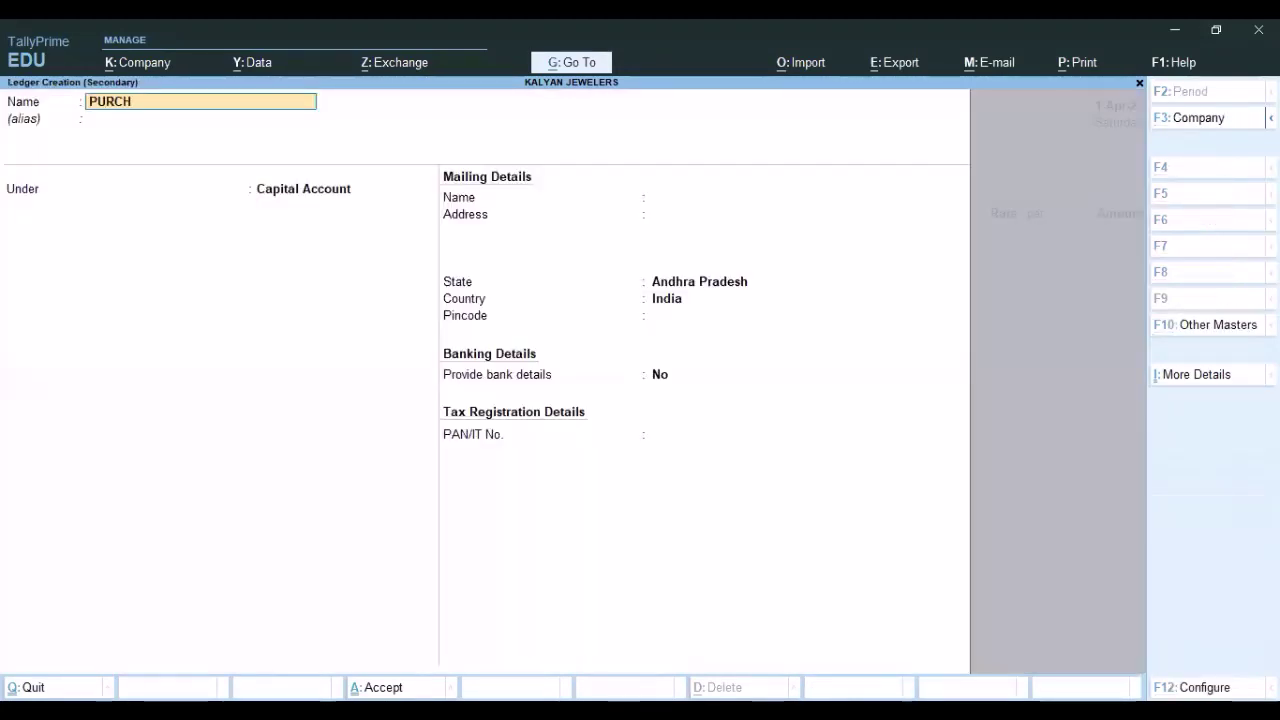
key(BackSpace)
key(BackSpace)
text(SE)
key(Return)
key(Return)
text(PUR)
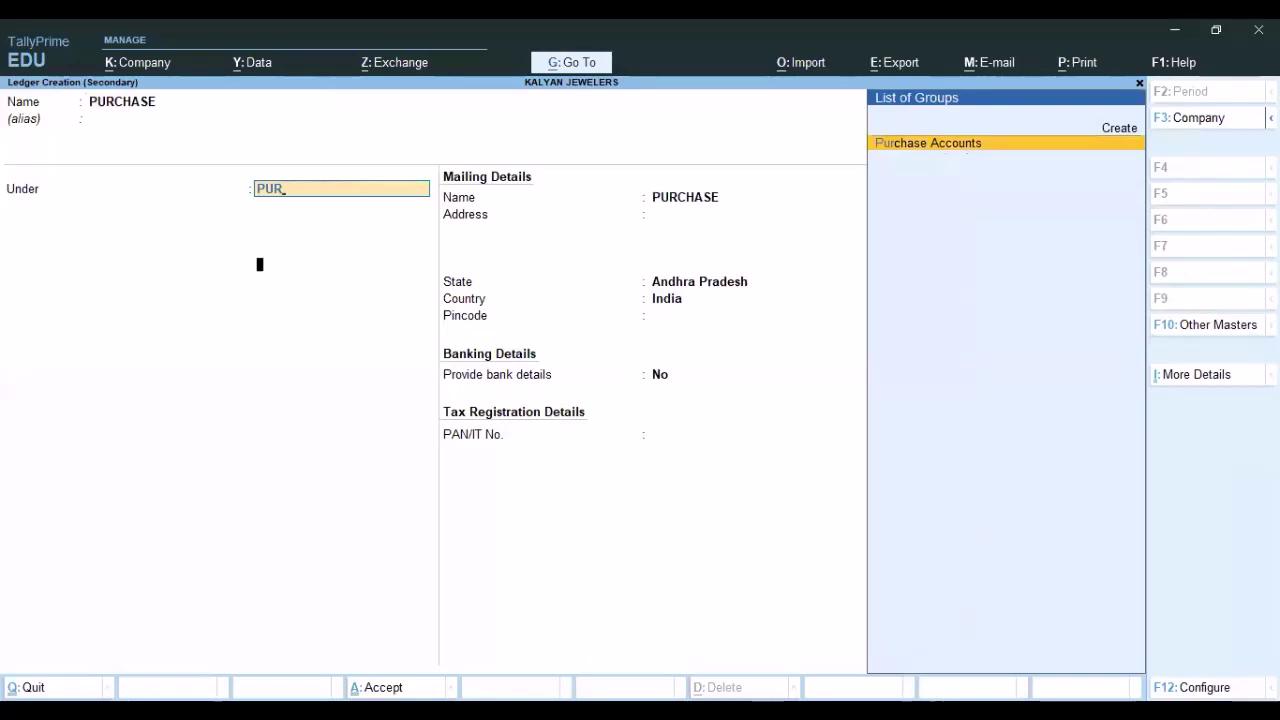
key(Return)
key(Return)
key(Return)
key(Return)
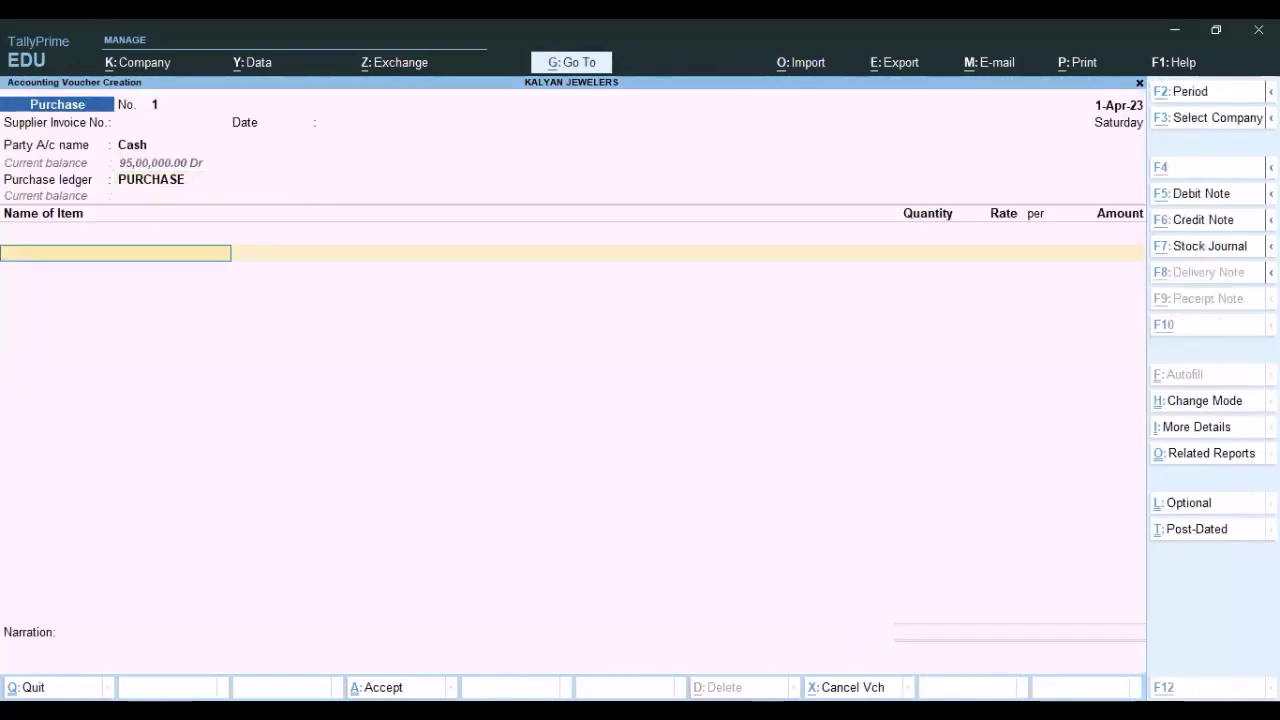
- Start a new stock item named GOLD RINGS with no alias in the purchase voucher
key(alt+c)
text(GOLD)
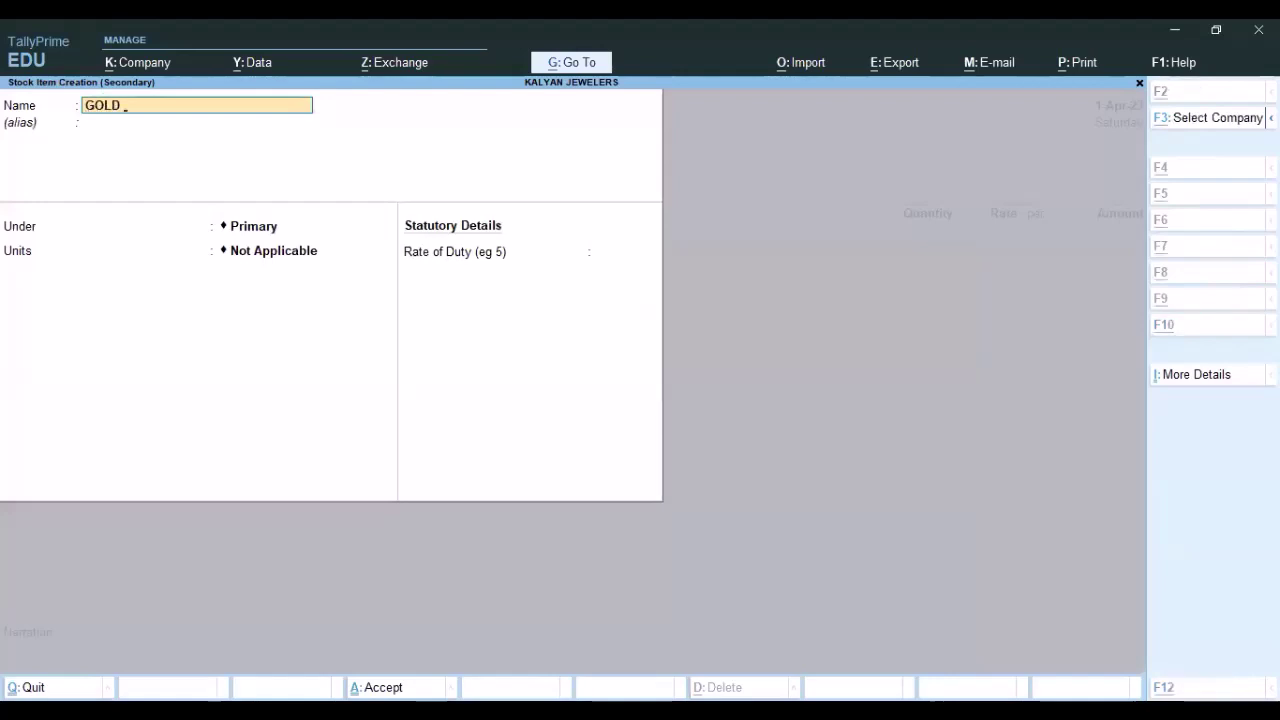
text( RINGS)
key(Return)
key(Return)
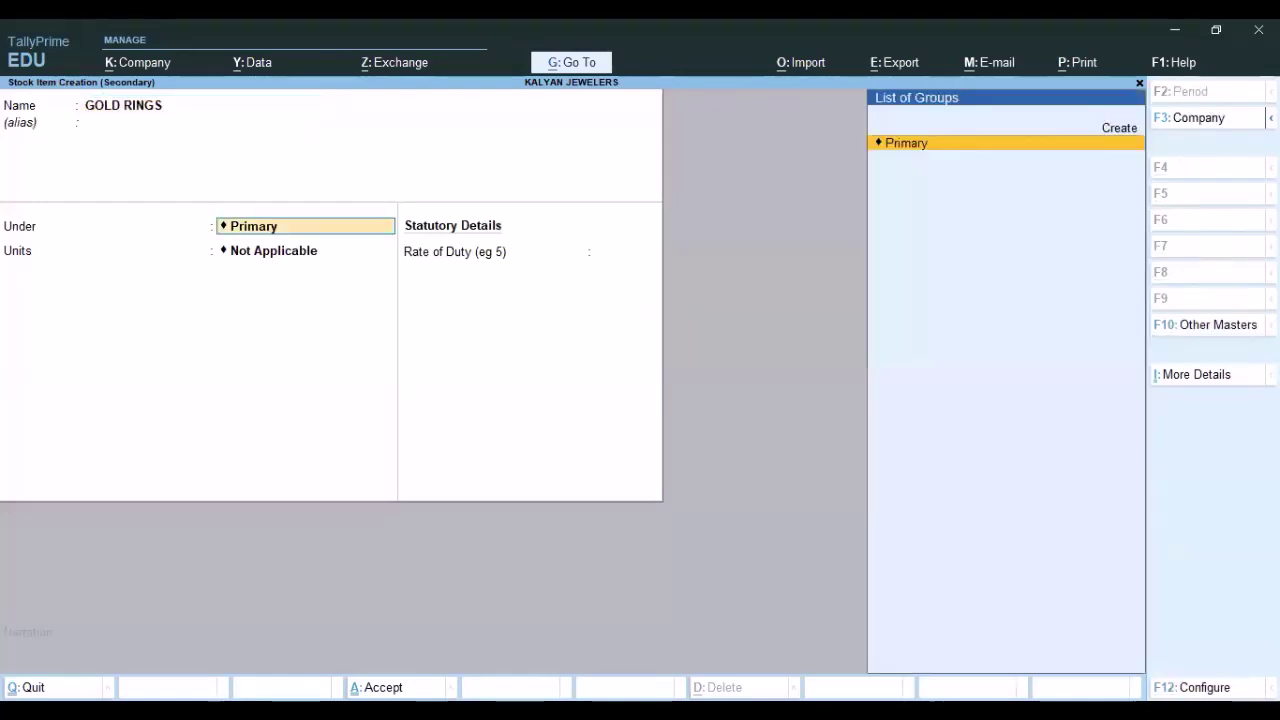
- Create the stock group JEWELERY under Primary and assign it to the GOLD RINGS item
key(alt+c)
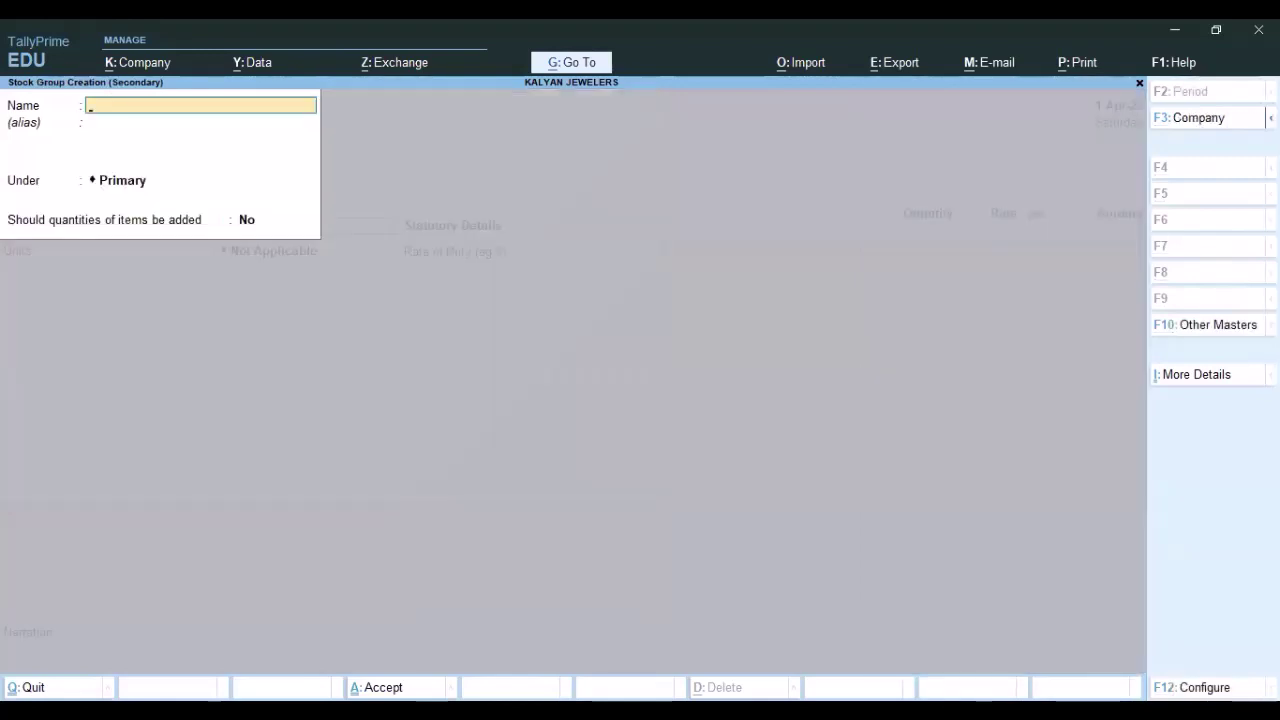
text(GO)
key(BackSpace)
key(BackSpace)
text(JEWLES)
key(BackSpace)
key(BackSpace)
key(Return)
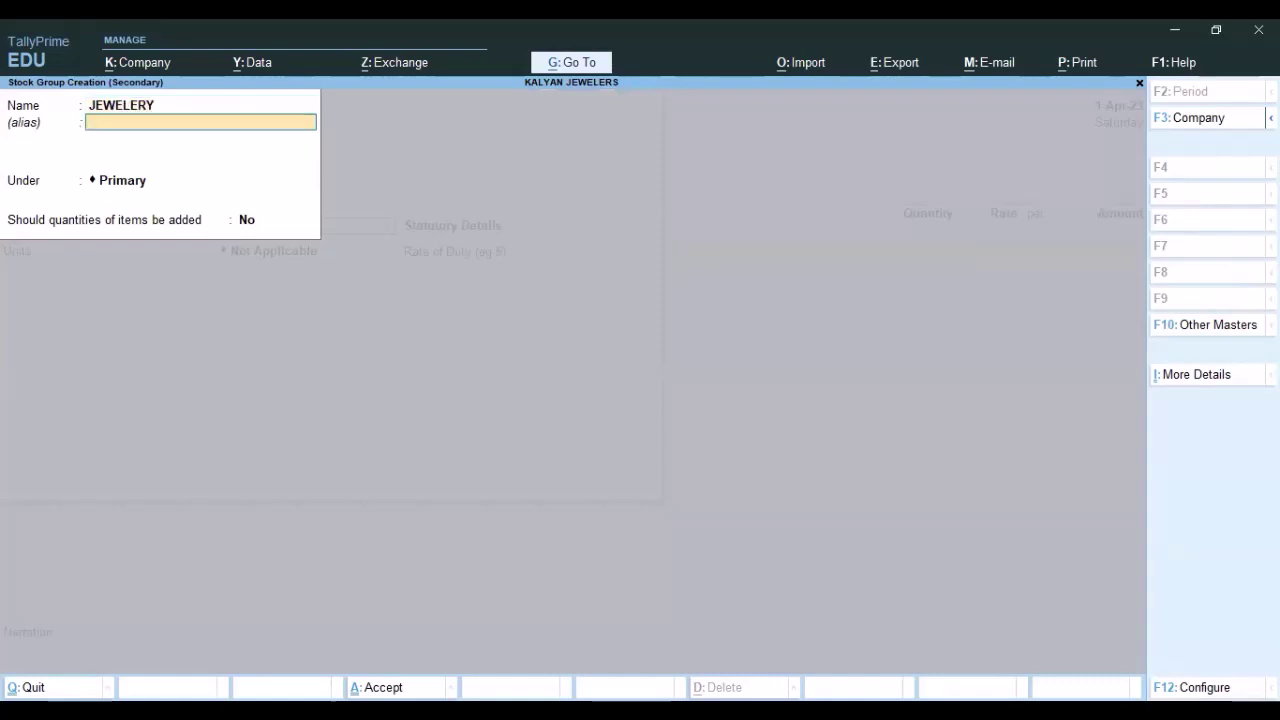
key(Return)
key(Return)
key(Return)
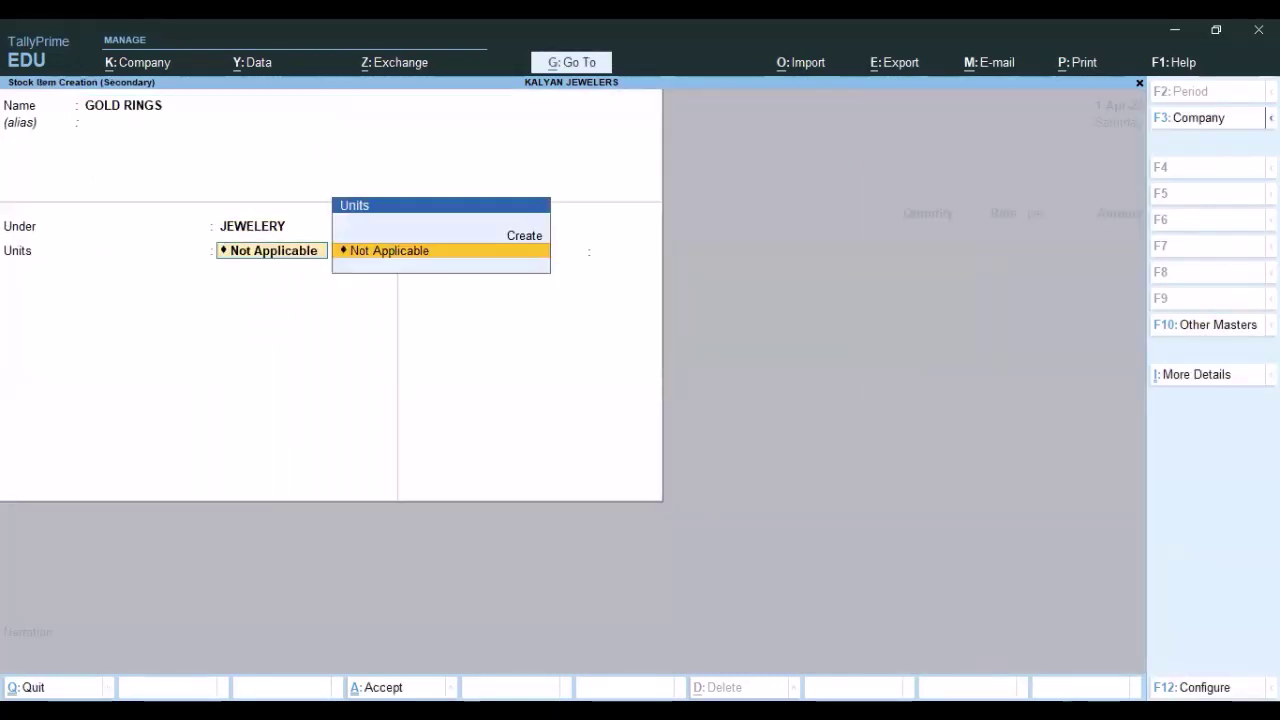
- Create the unit GRAMS with no formal name and 0 decimal places, assign it to GOLD RINGS and save the stock item
key(alt+c)
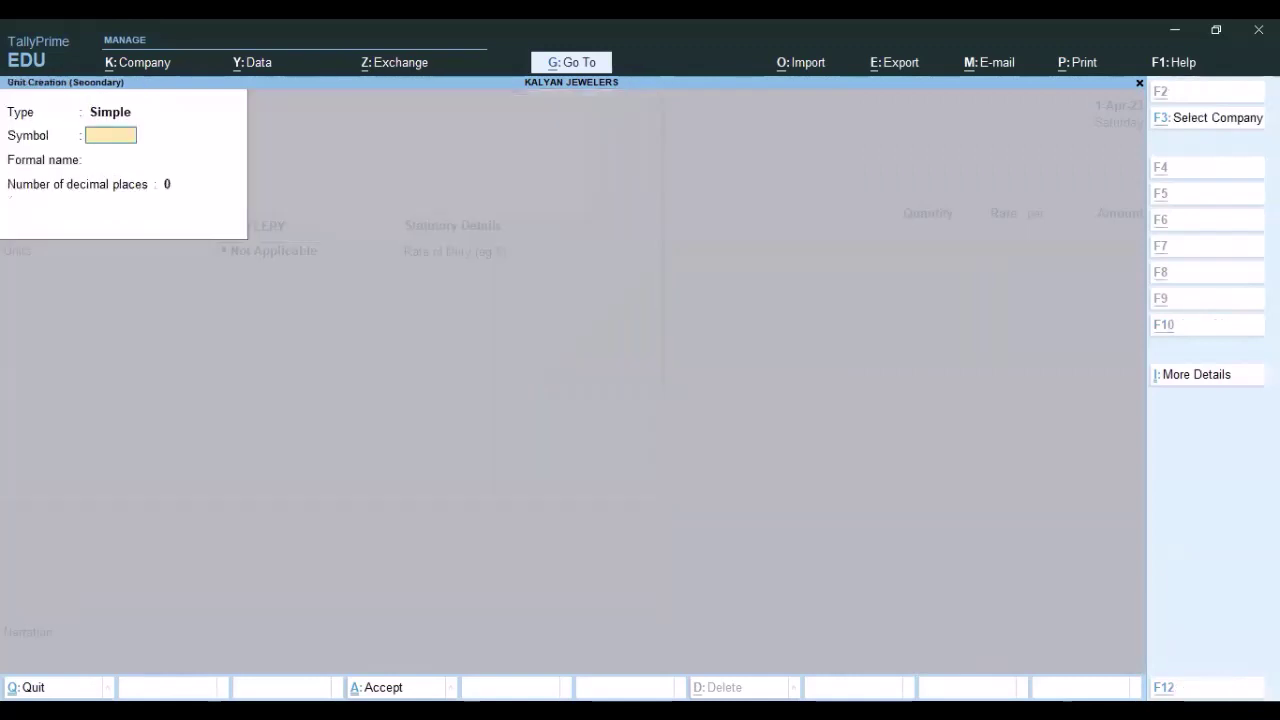
text(GRAMS)
key(Return)
key(Return)
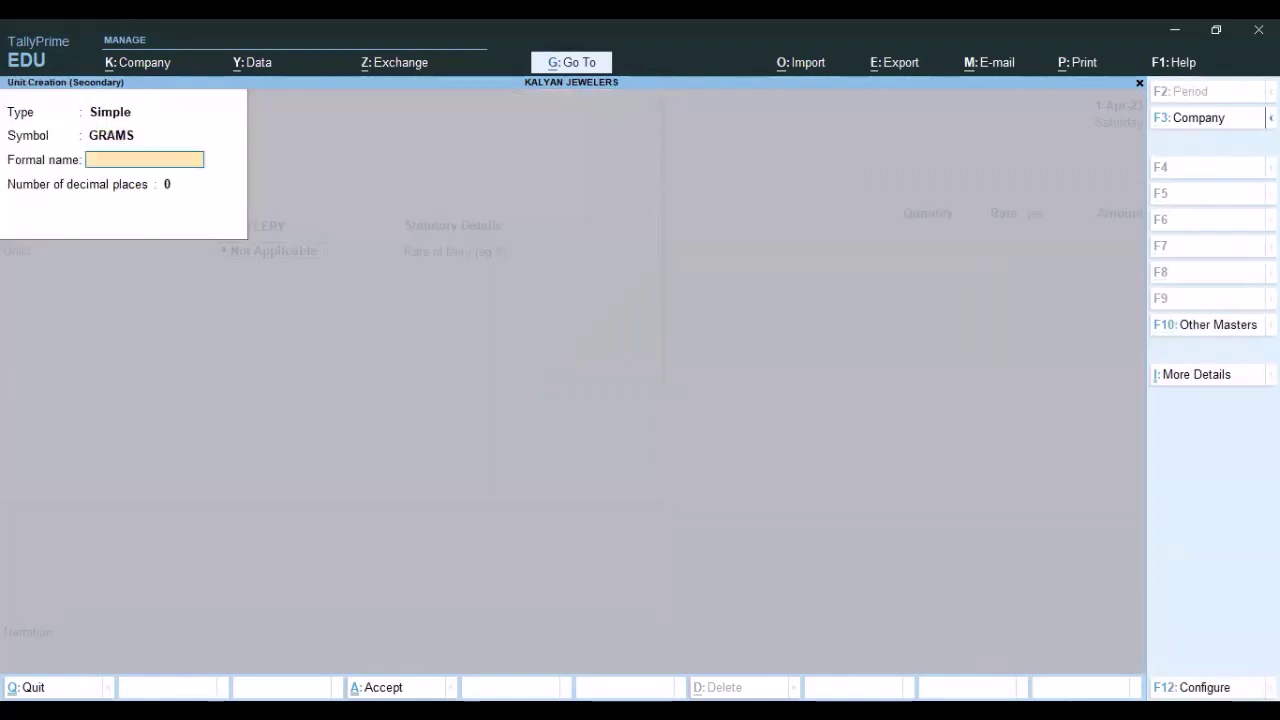
key(Return)
key(Return)
key(Return)
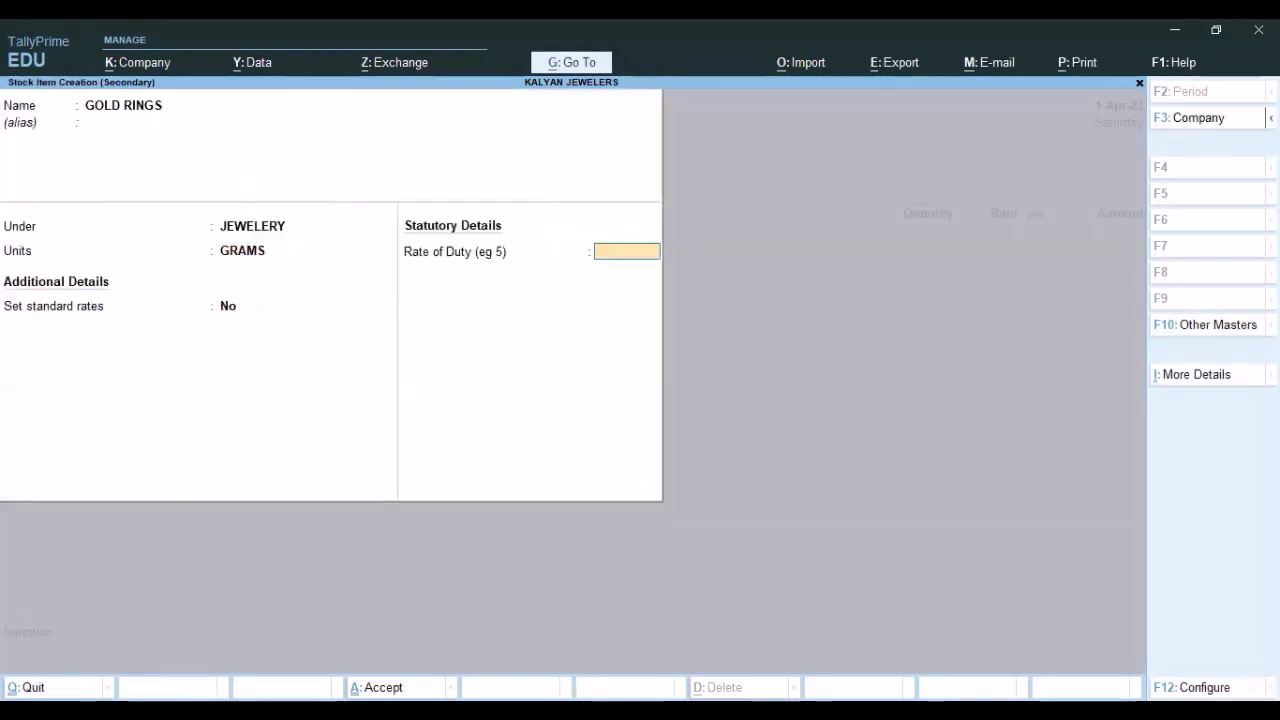
key(Return)
key(Return)
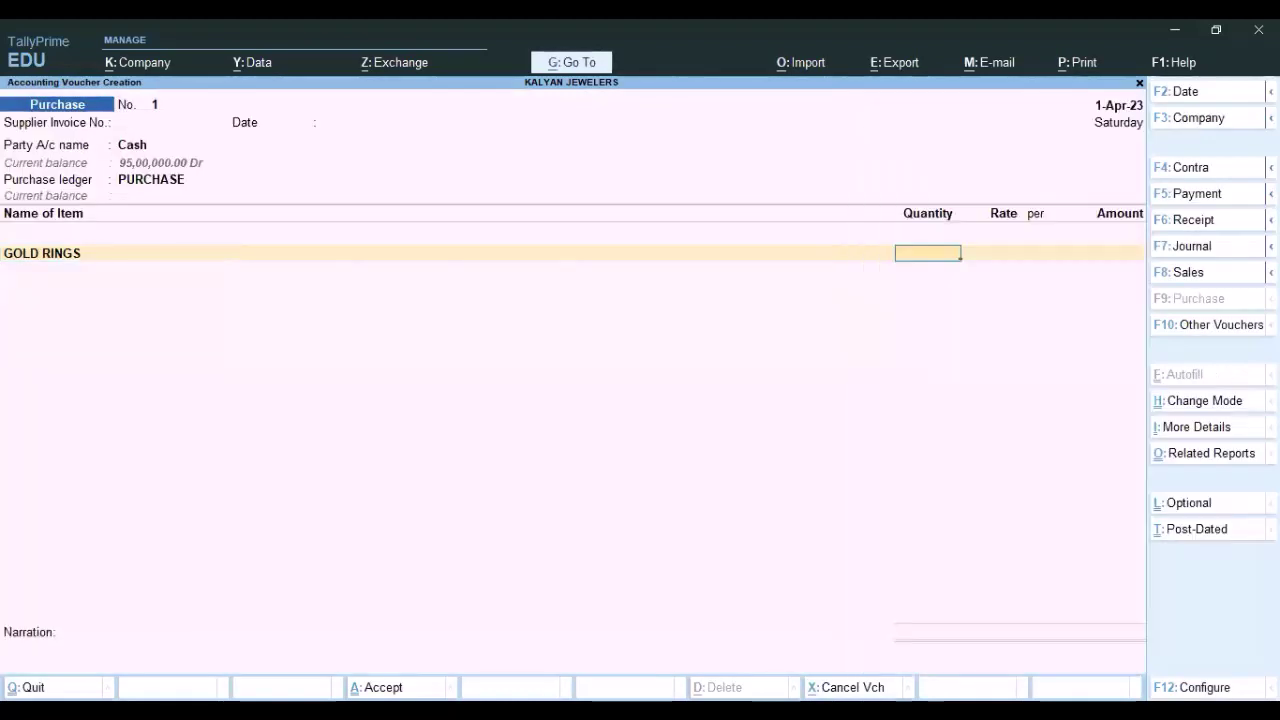
- Enter 150 GRAMS of GOLD RINGS at a rate of 3,000 per gram in the purchase voucher
key(Return)
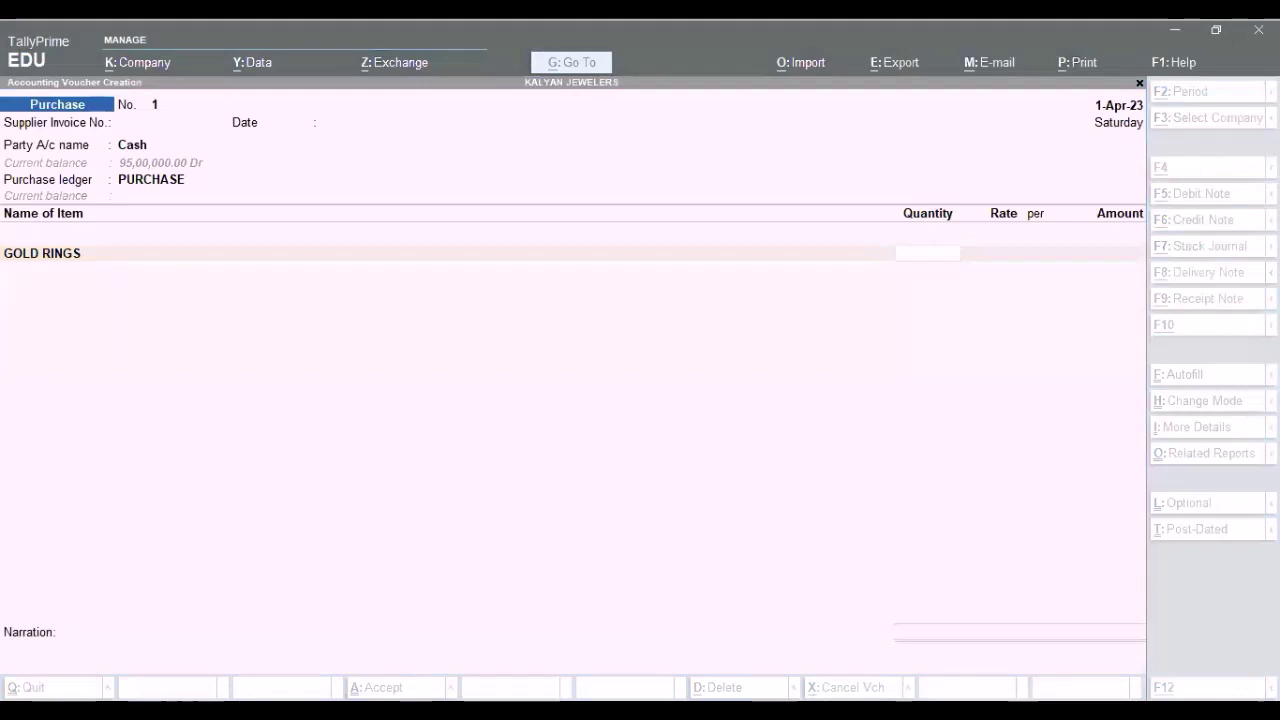
text(150)
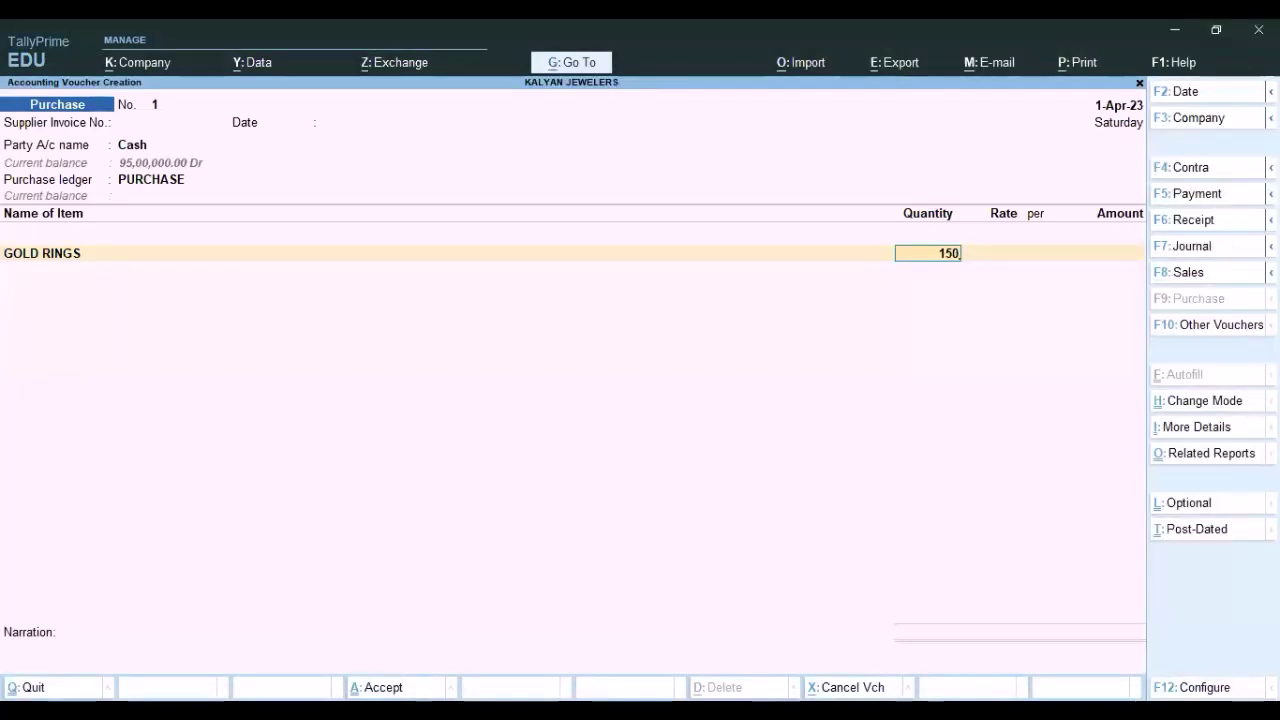
key(Return)
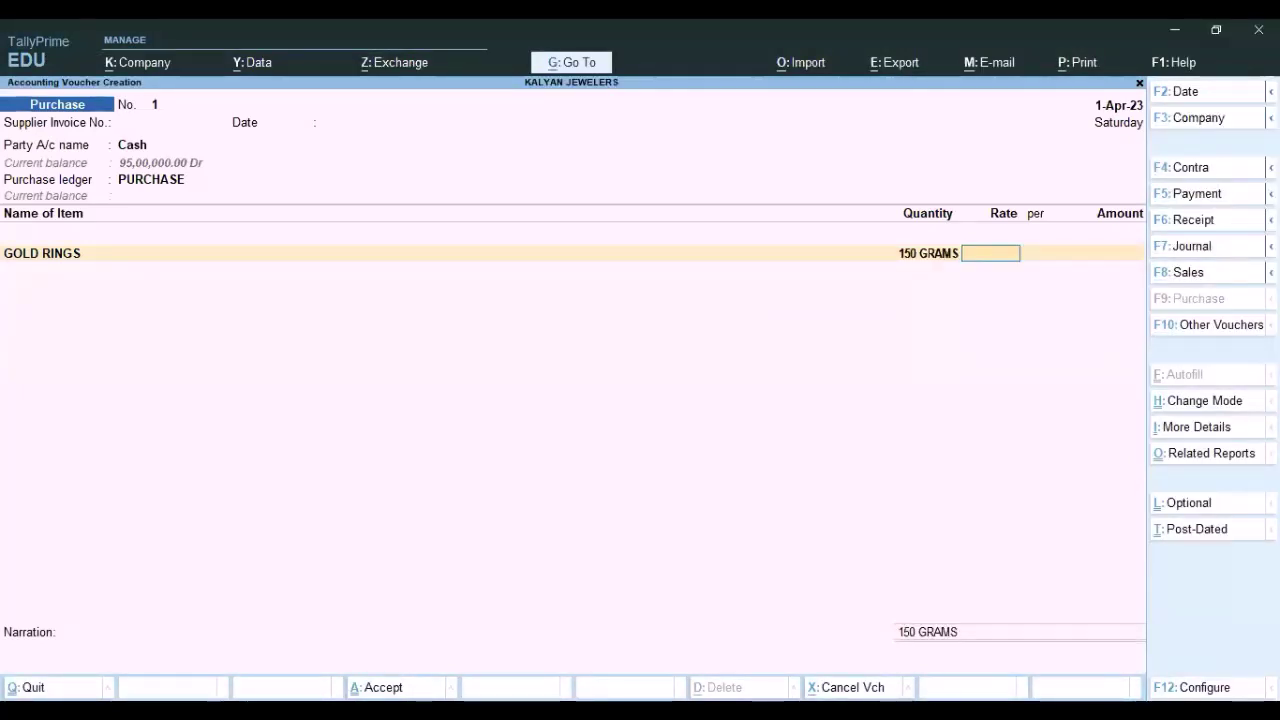
text(3000)
key(Return)
key(Return)
key(Return)
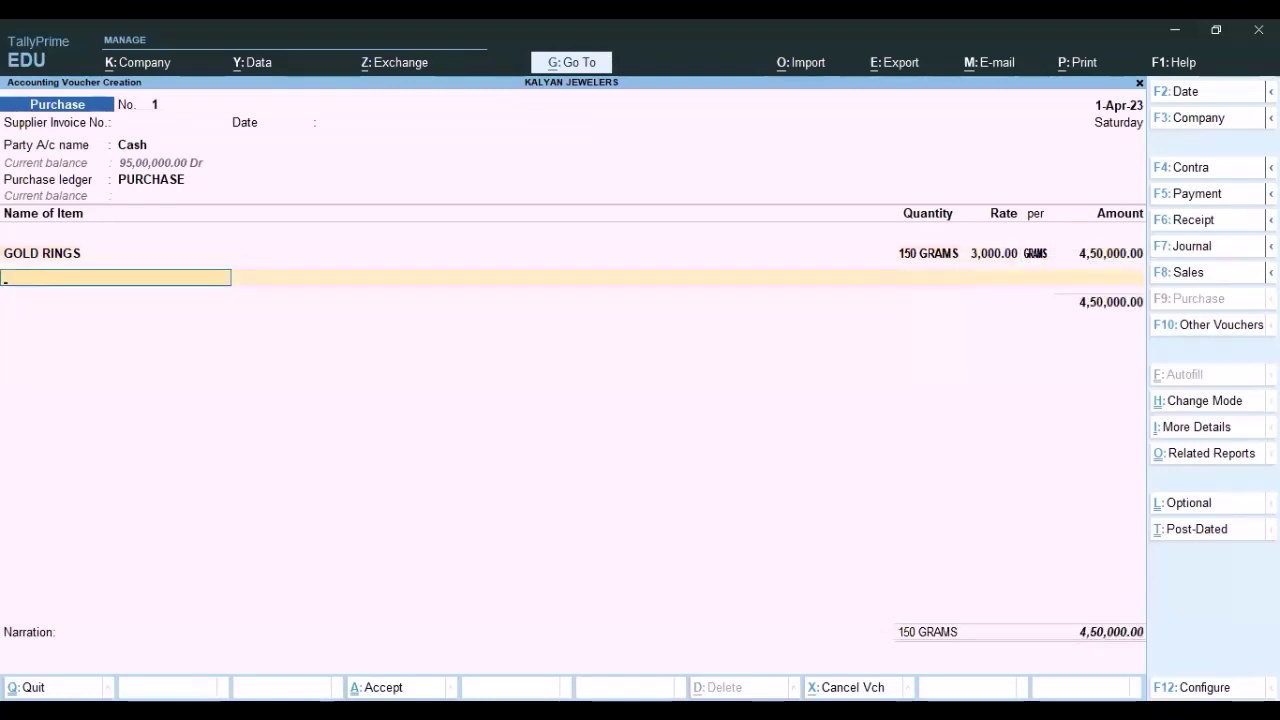
- Start a new stock item named GOLD CHAINS with no alias from the purchase voucher's next item line
key(alt+c)
text(GOLD)
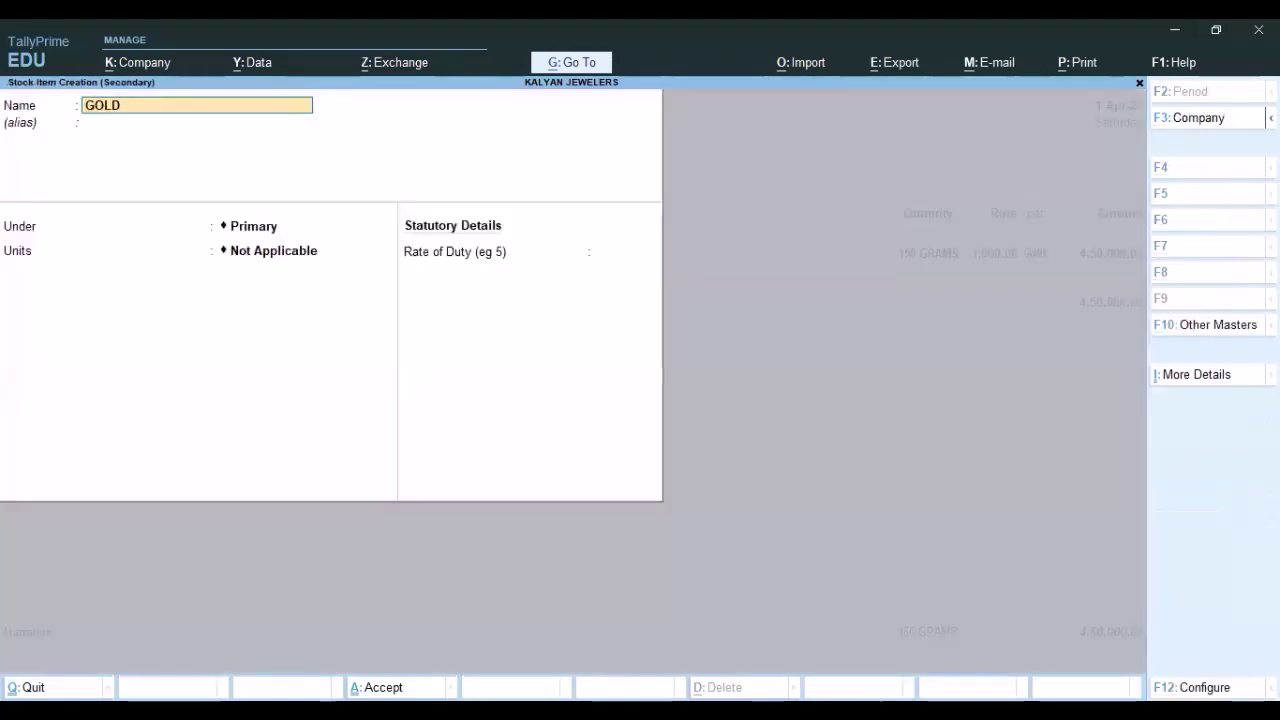
text( CHAINS)
key(Return)
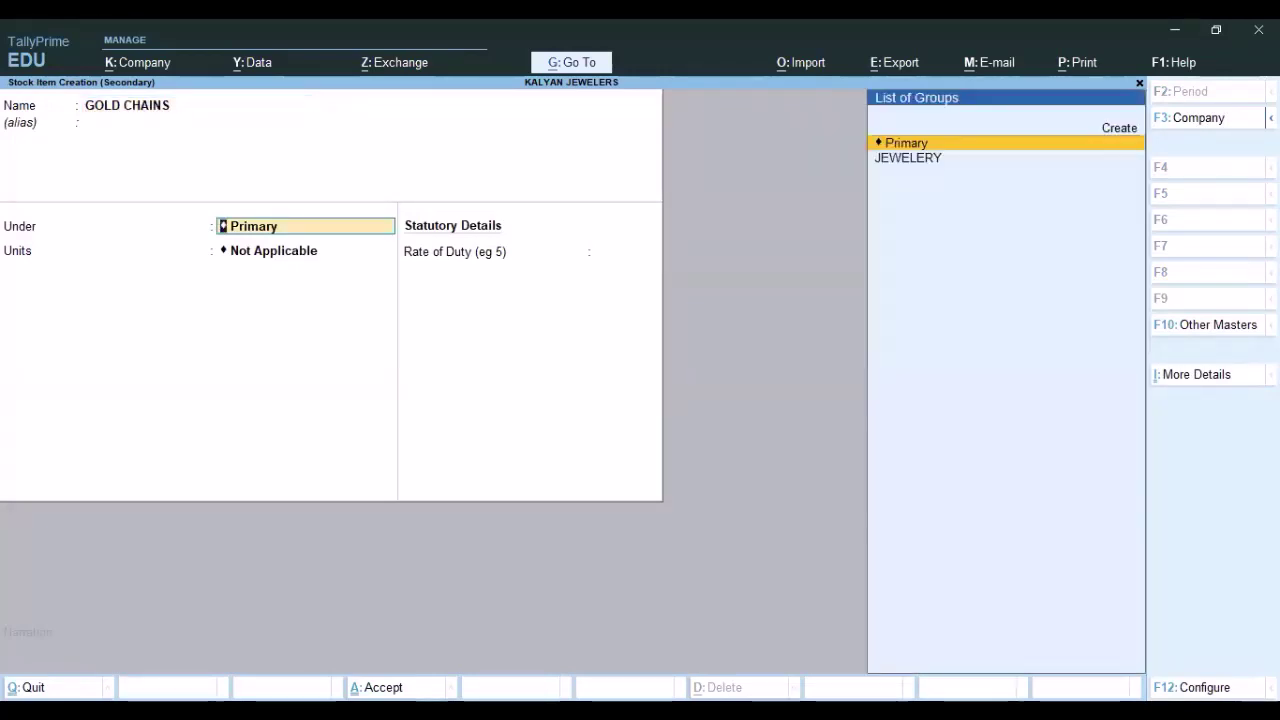
text(p)
key(BackSpace)
key(BackSpace)
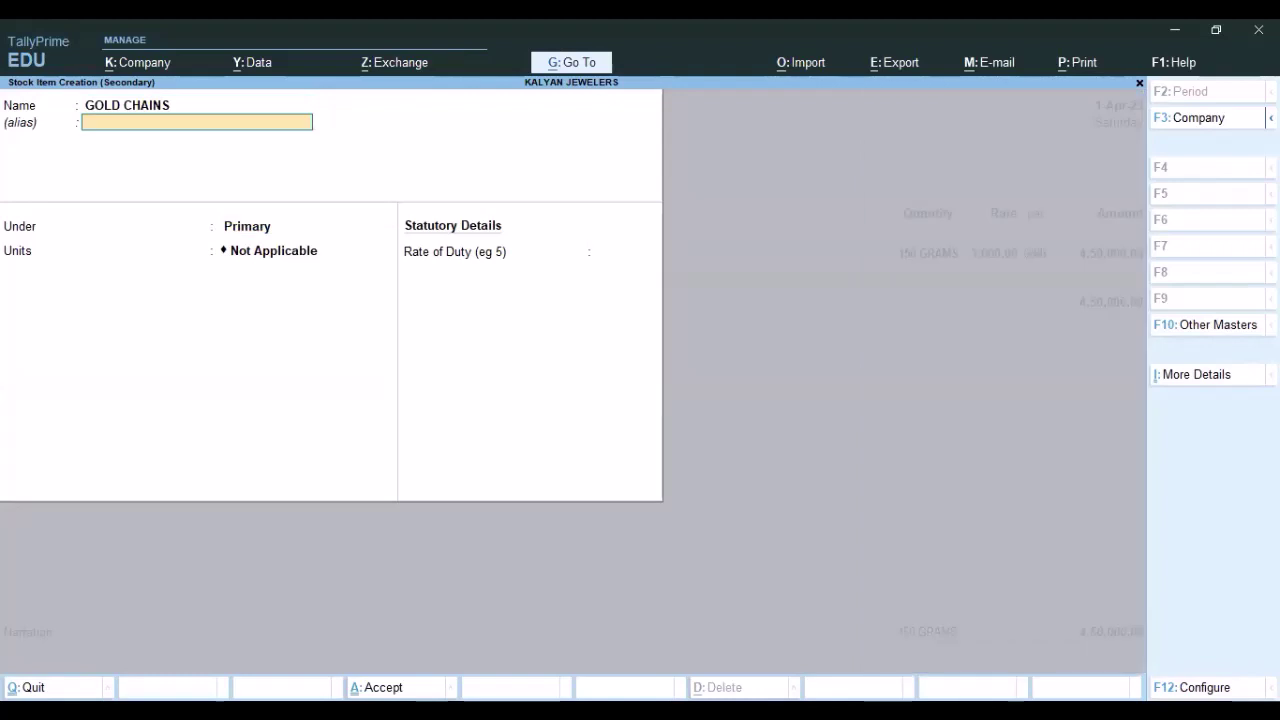
key(Return)
- Put GOLD CHAINS under the JEWELERY group with unit GRAMS, leave the duty rate blank and save the item
key(Down)
key(Return)
key(Down)
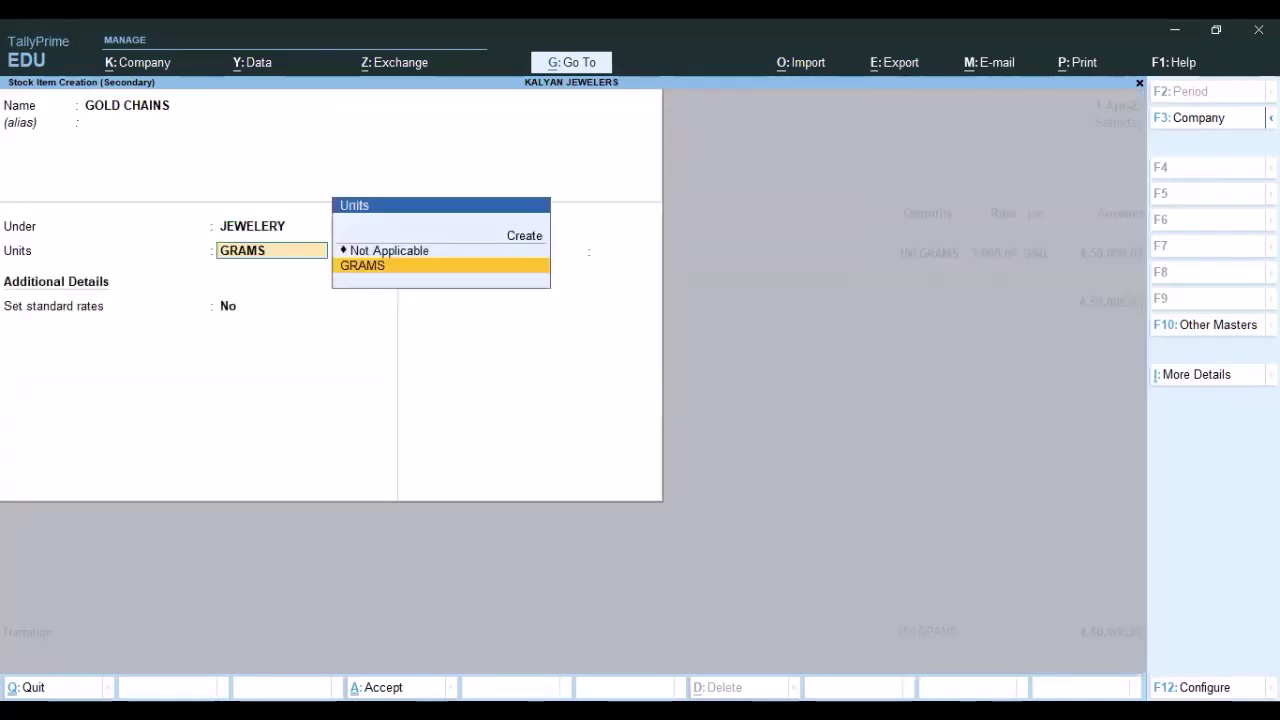
key(Return)
key(Return)
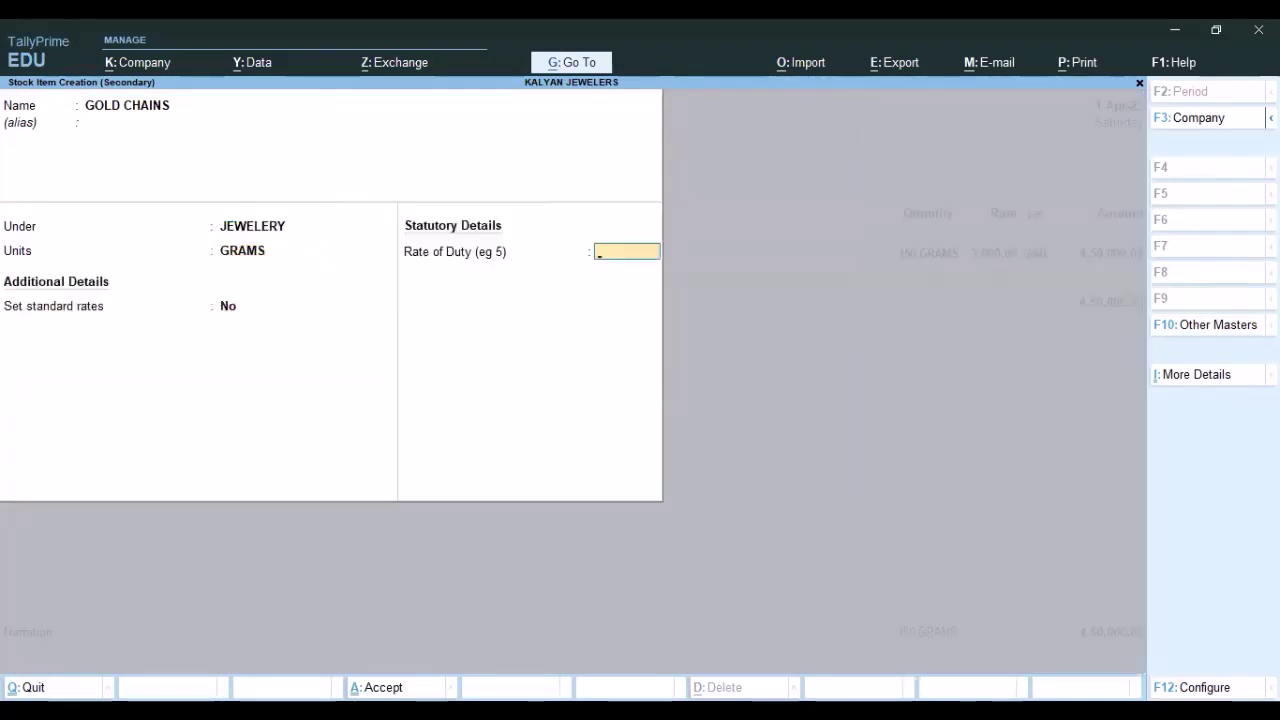
key(Return)
key(Return)
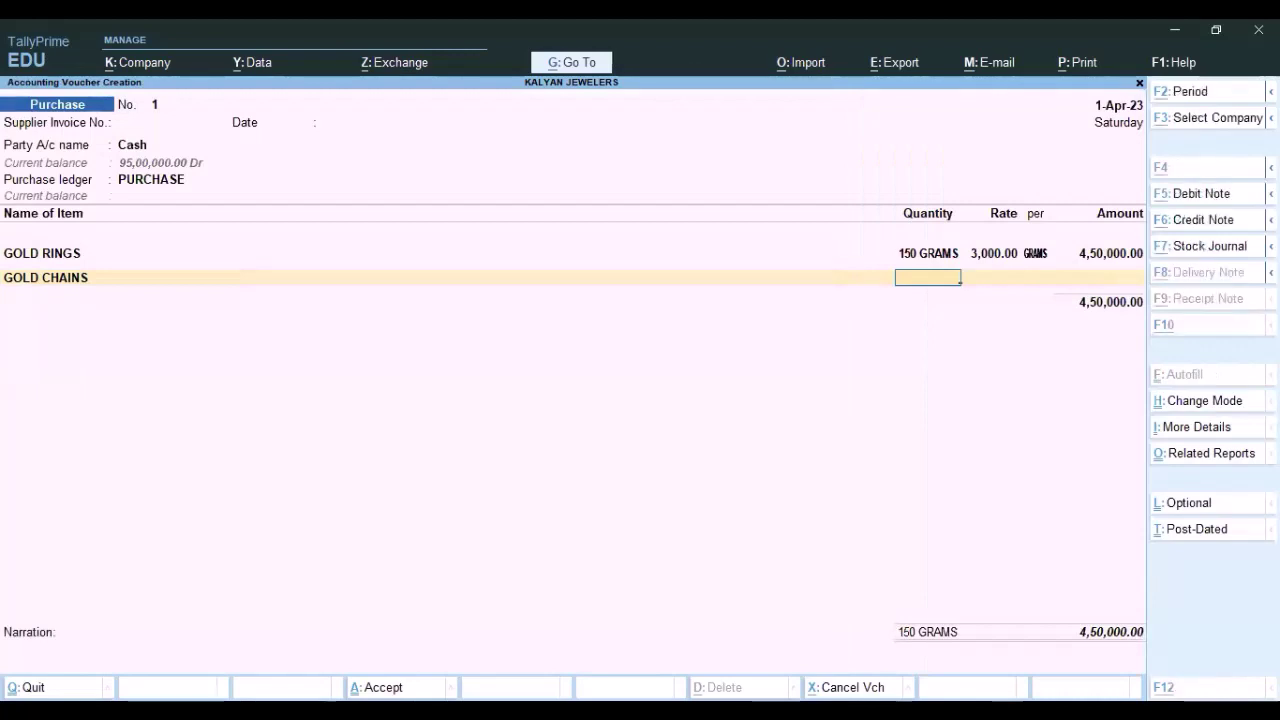
- Enter 125 GRAMS of GOLD CHAINS at a rate of 2,900 per gram in the purchase voucher
key(Escape)
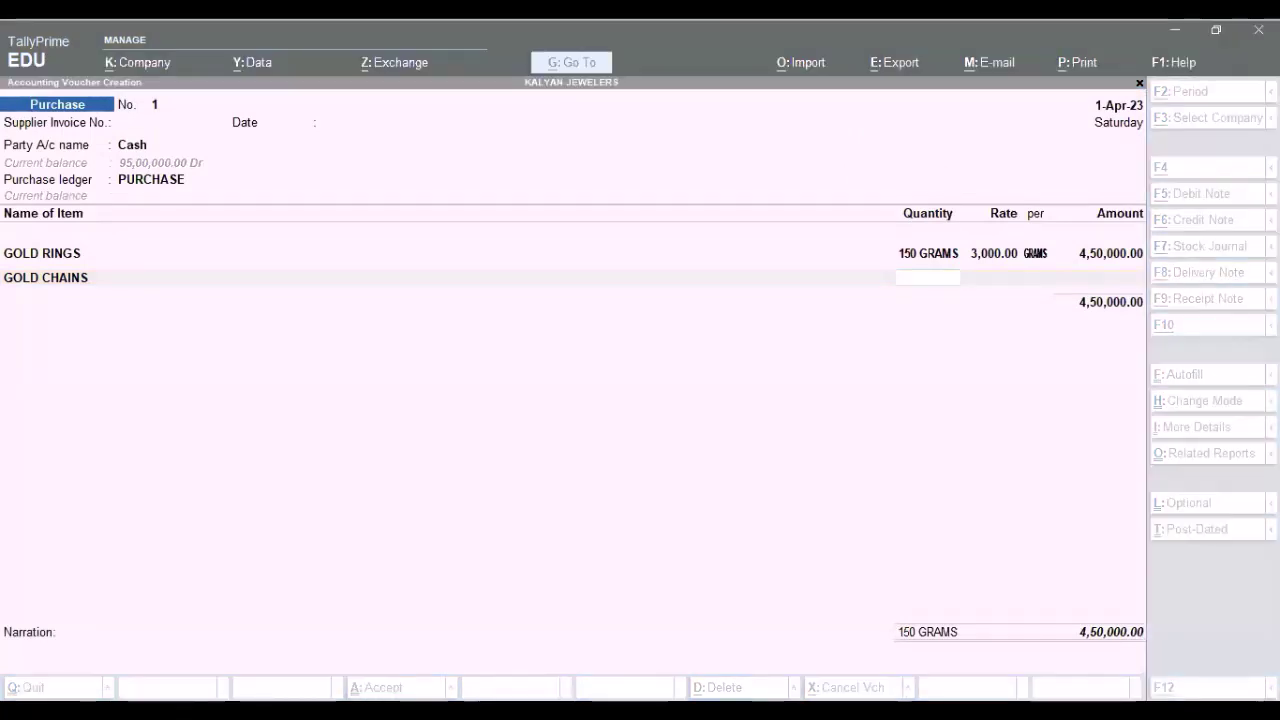
text(125)
key(Return)
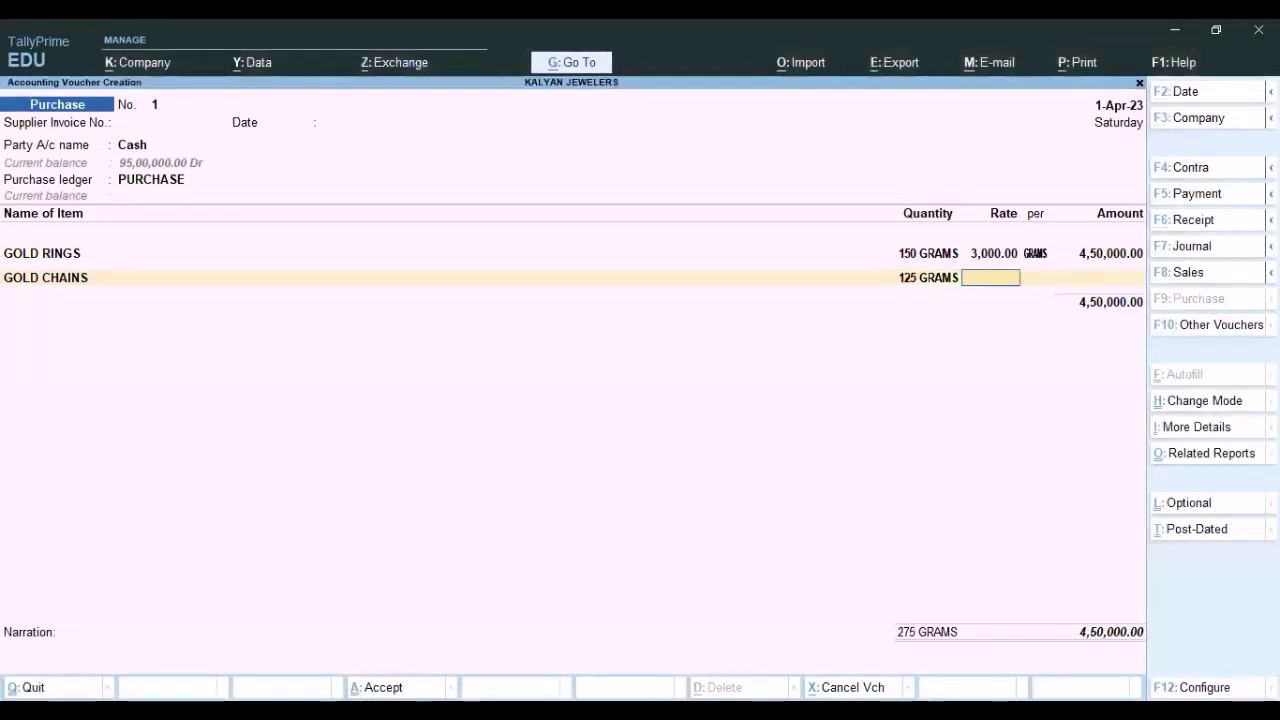
text(2900)
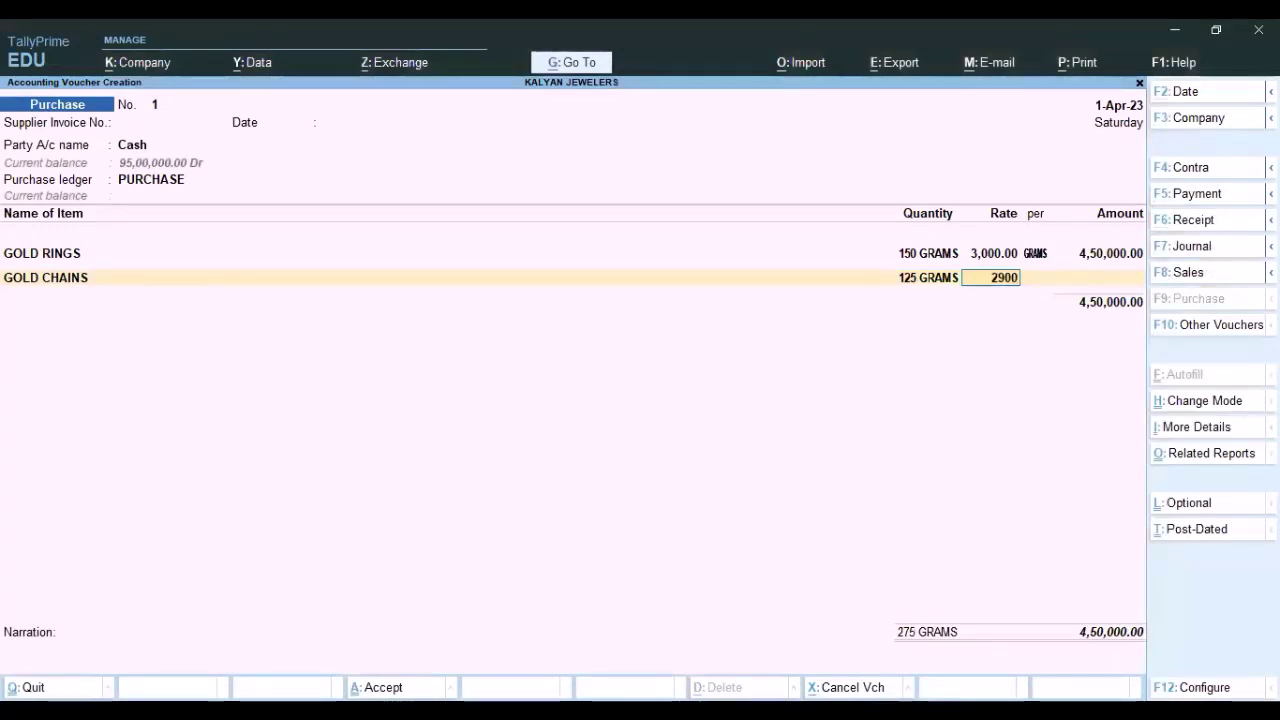
key(Return)
key(Return)
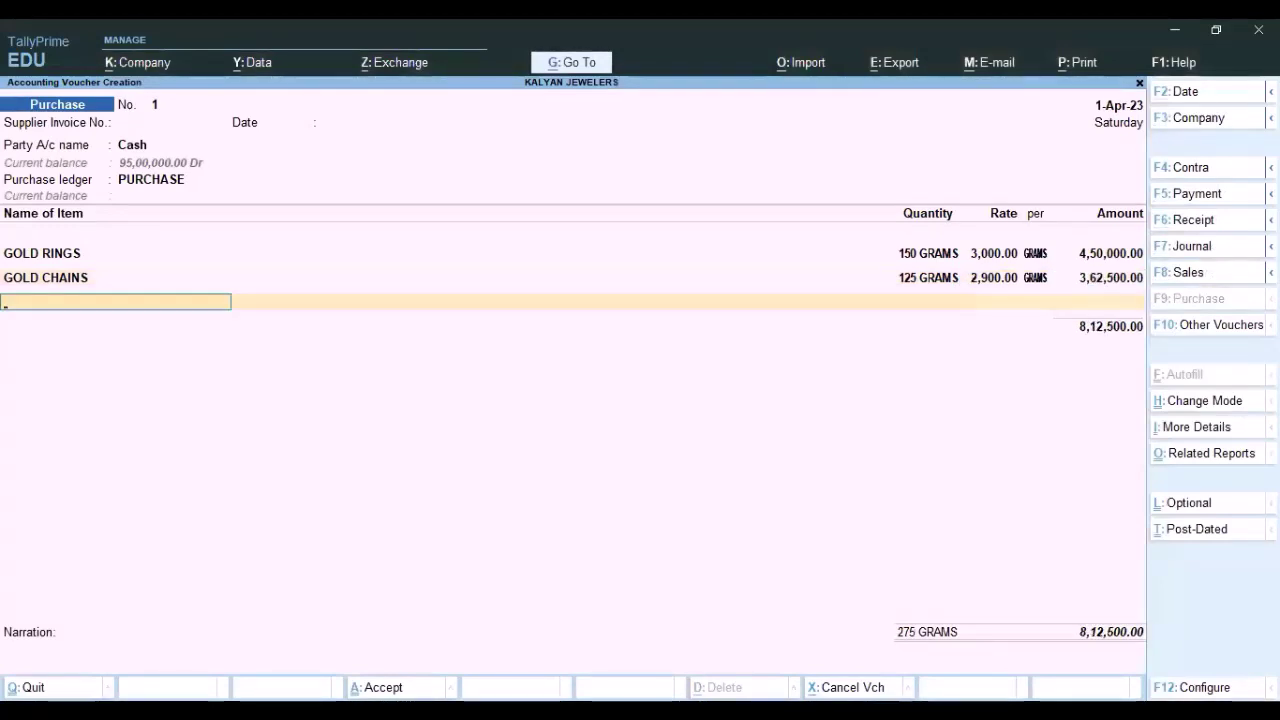
- Start a new stock item named GOLD BANGLES with no alias from the purchase voucher's next item line
key(alt+c)
text(GOD)
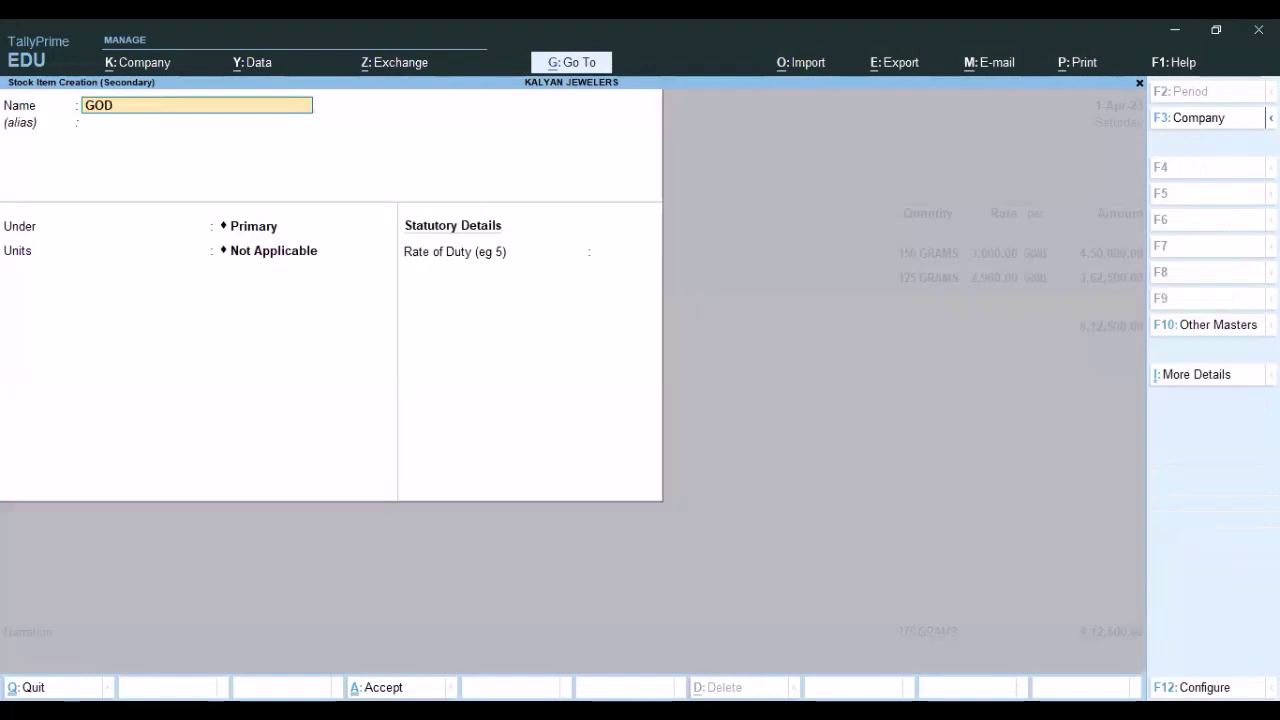
key(BackSpace)
key(ctrl)
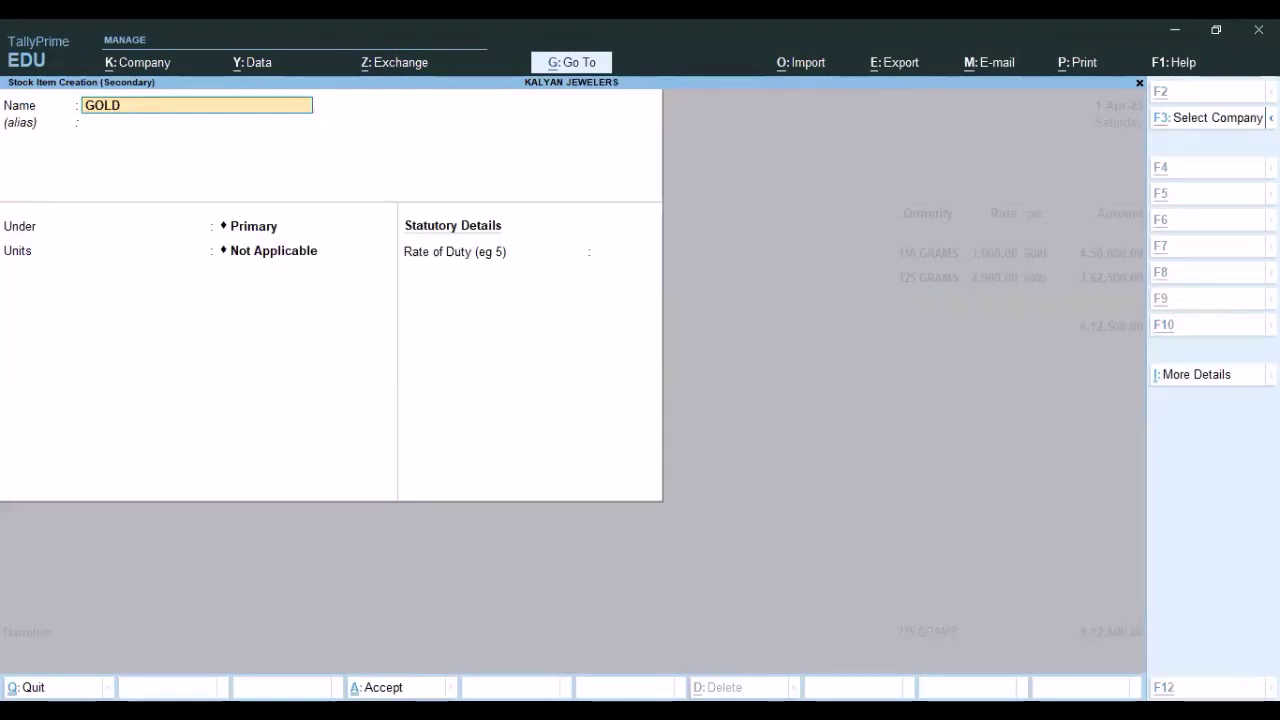
text(LD BANG)
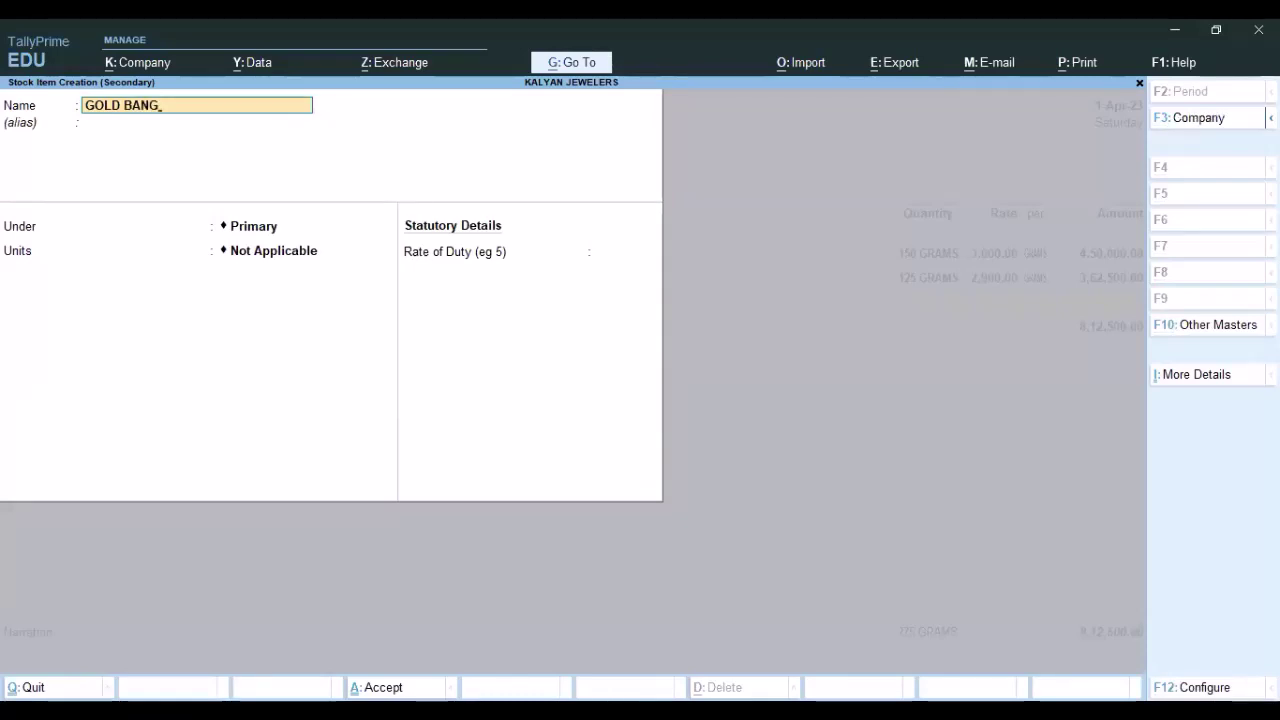
text(LES)
key(Return)
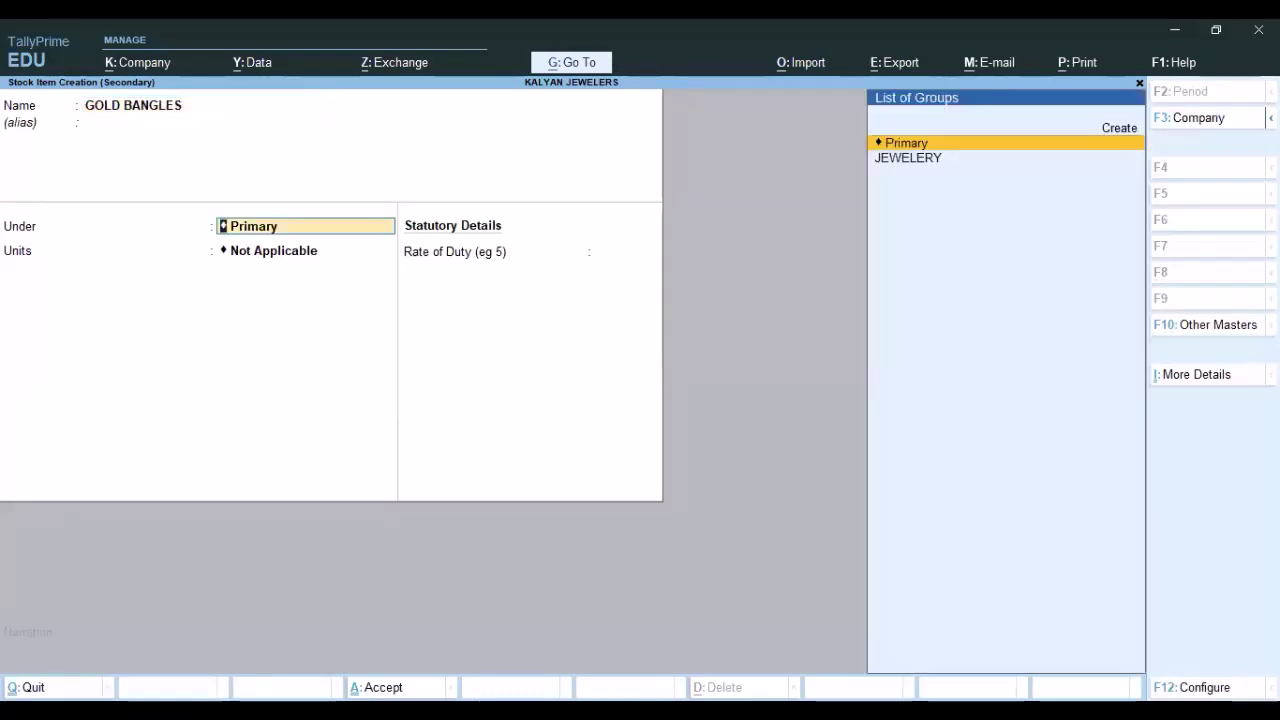
- Put GOLD BANGLES under the JEWELERY group with unit GRAMS, leave the duty rate blank and save the item
key(Down)
key(Return)
key(Down)
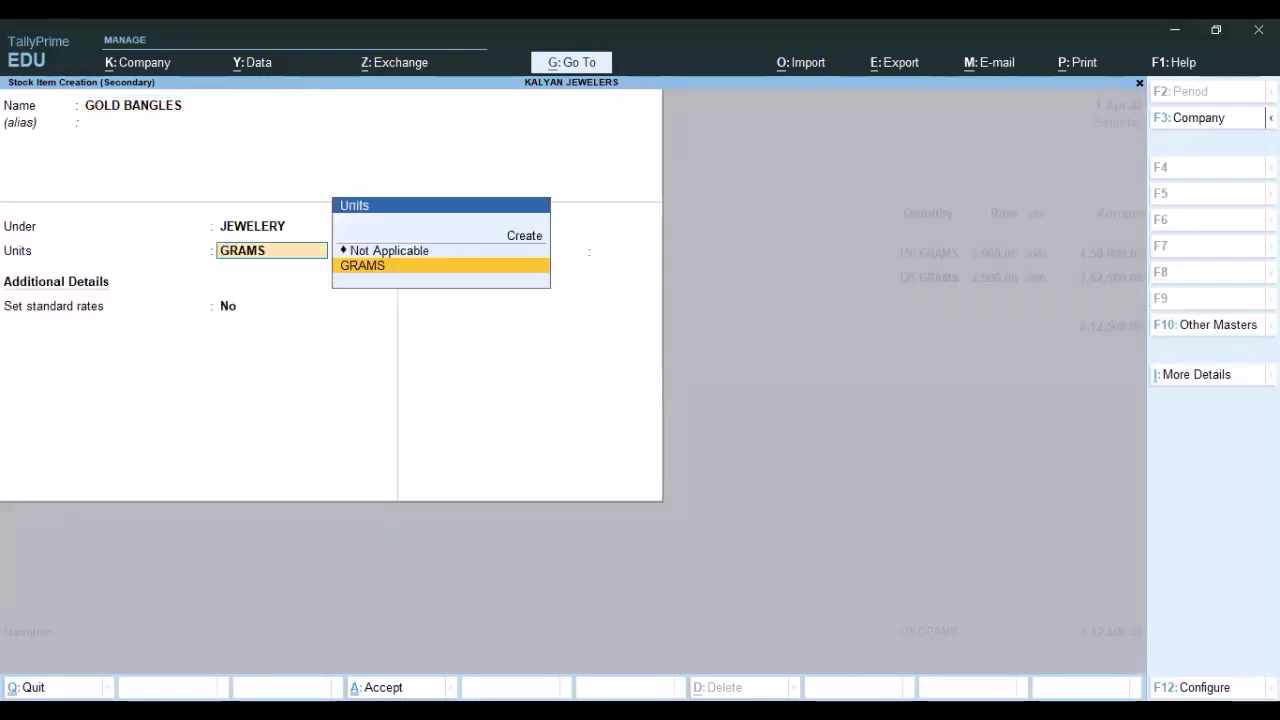
key(Return)
key(Return)
key(Return)
key(Return)
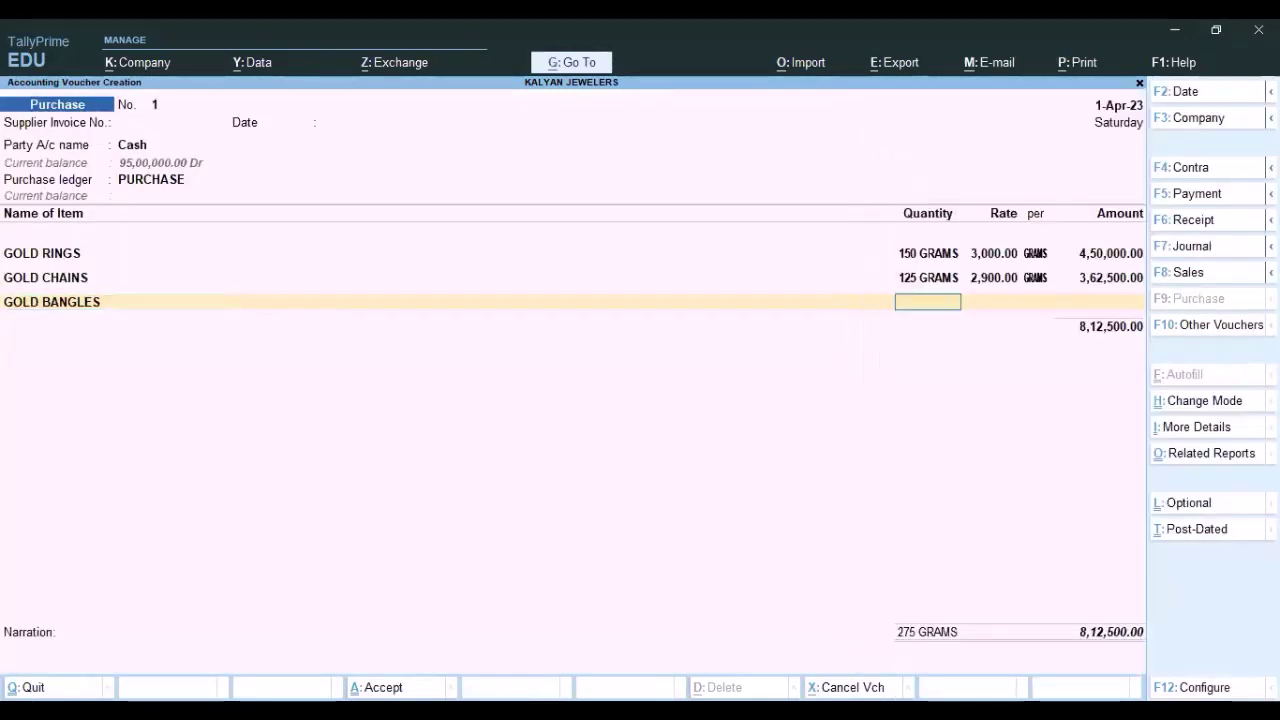
- Enter 100 GRAMS of GOLD BANGLES at a rate of 3,200 per gram in the purchase voucher
text(100)
key(Return)
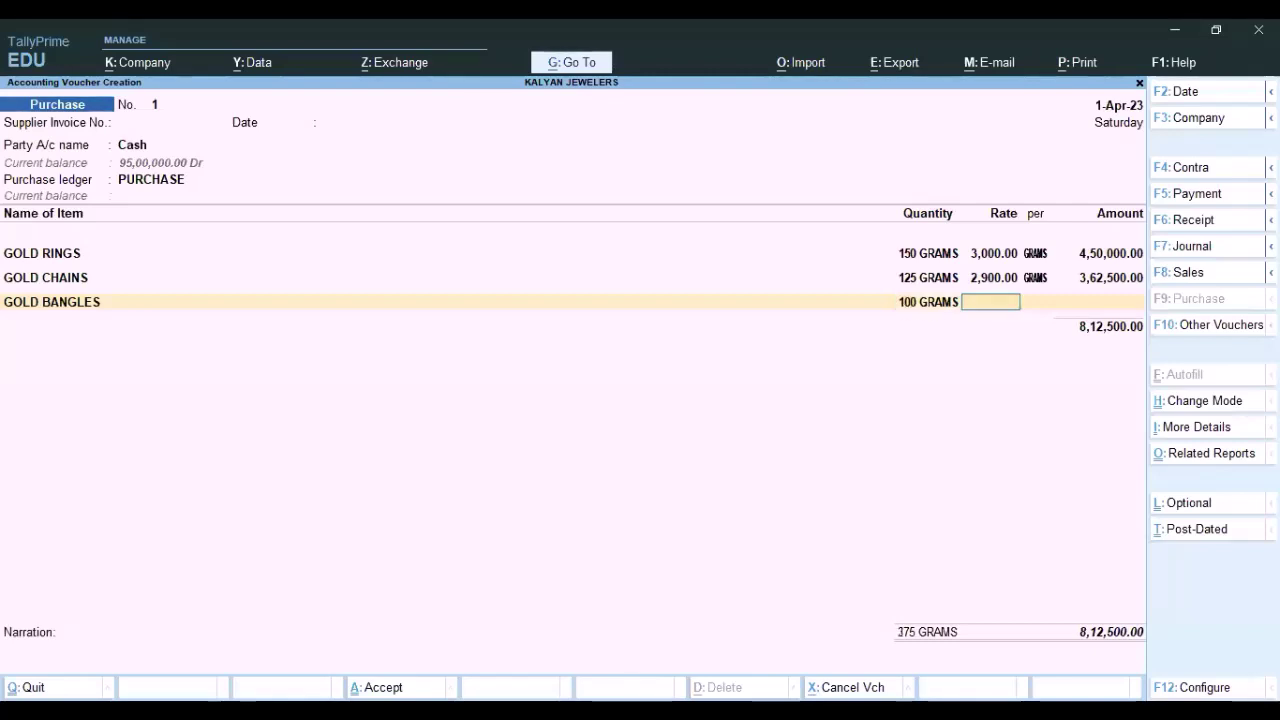
text(3,2)
text(00)
key(Return)
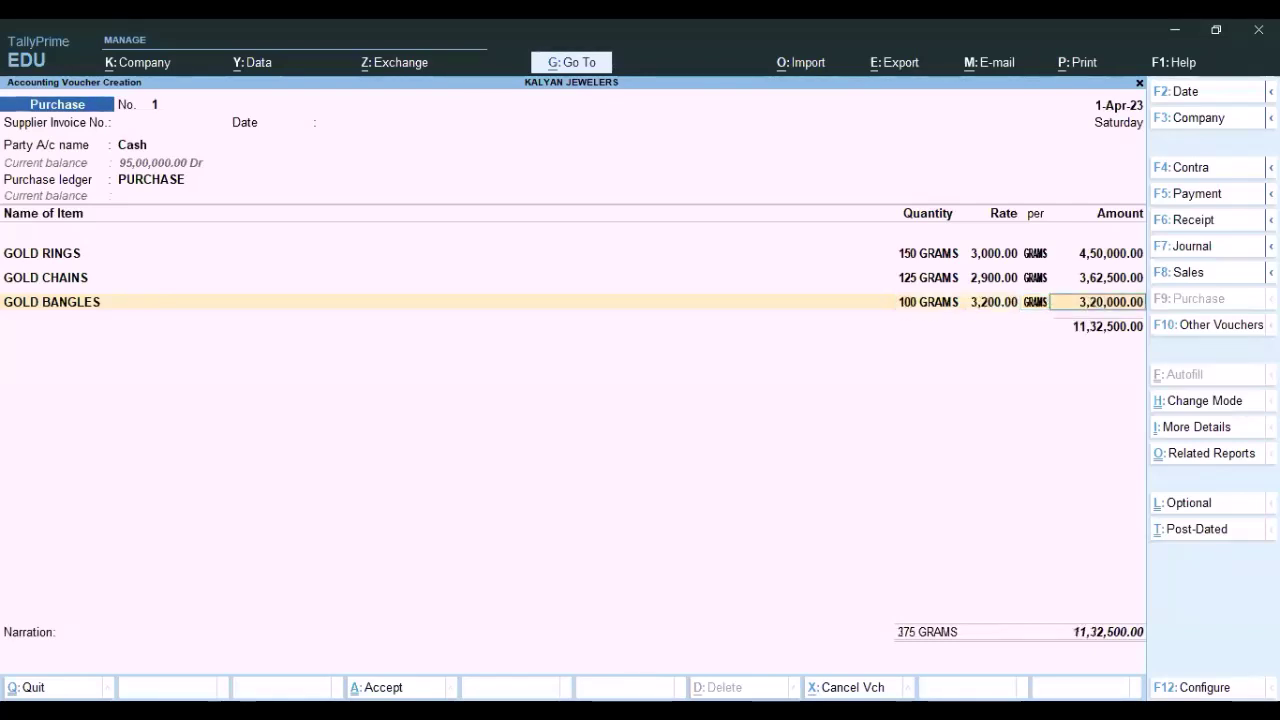
key(Return)
- End the item list, leave the narration blank and save the purchase voucher
key(Return)
key(Return)
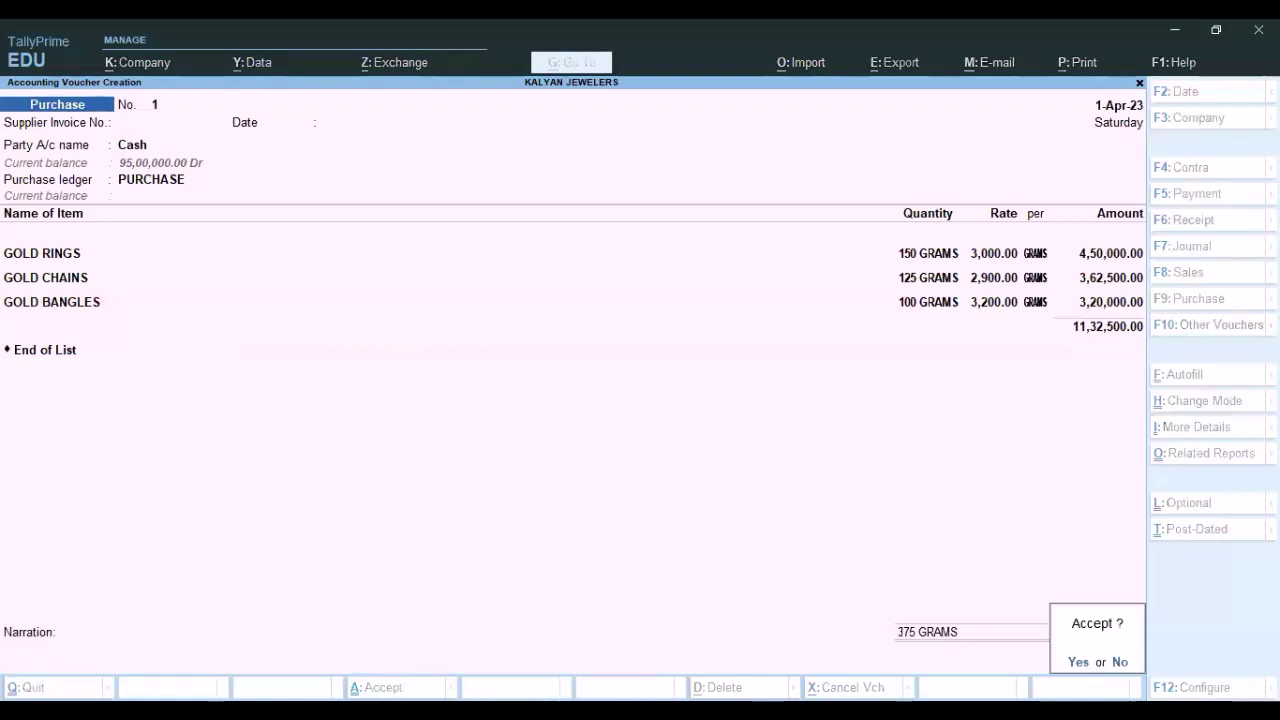
key(Return)
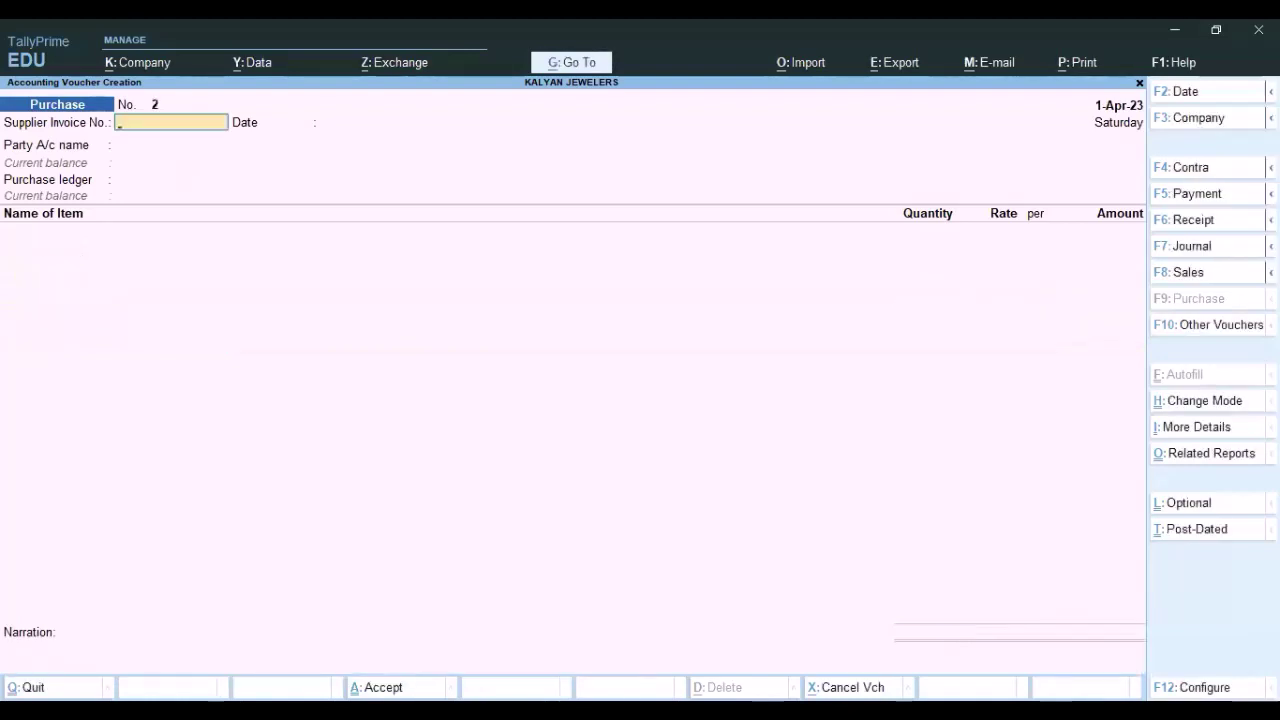
- Start a Sales voucher with Cash as the party account, leaving the dispatch and party details blank
key(F8)
key(Return)
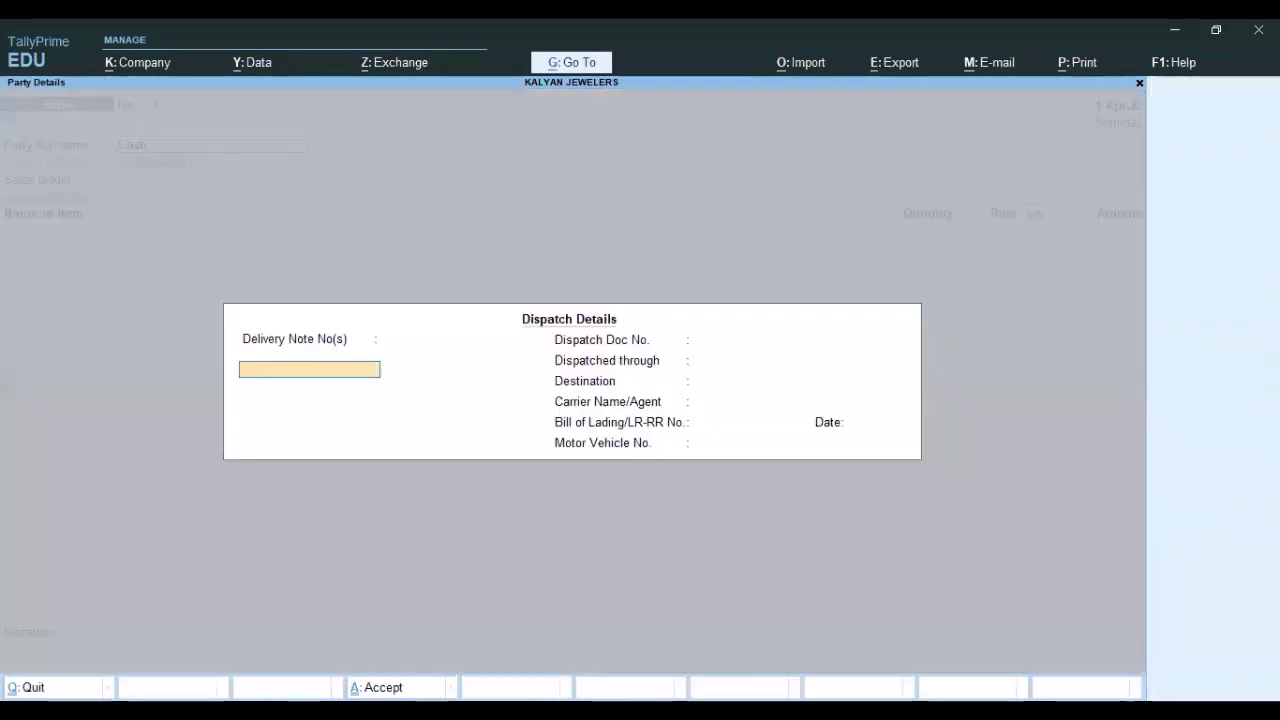
key(Return)
key(Return)
key(Return)
key(Return)
key(Return)
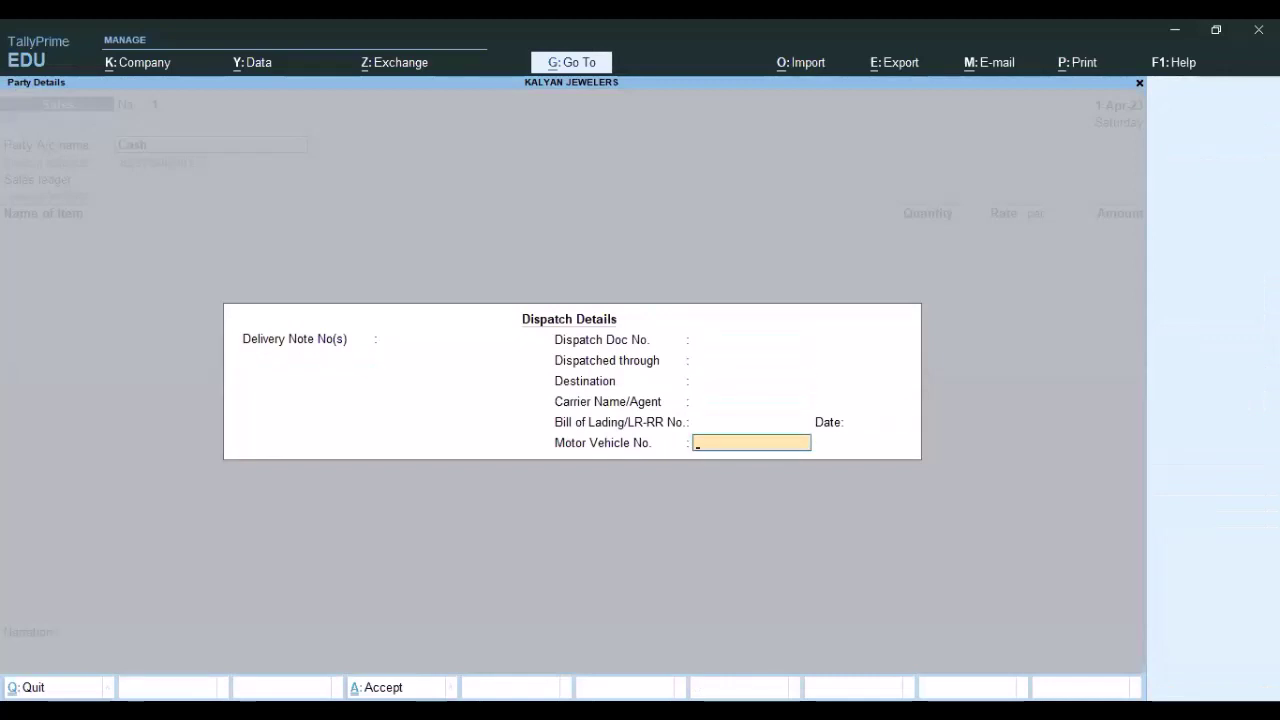
key(Return)
key(Return)
key(Return)
key(Return)
key(alt+c)
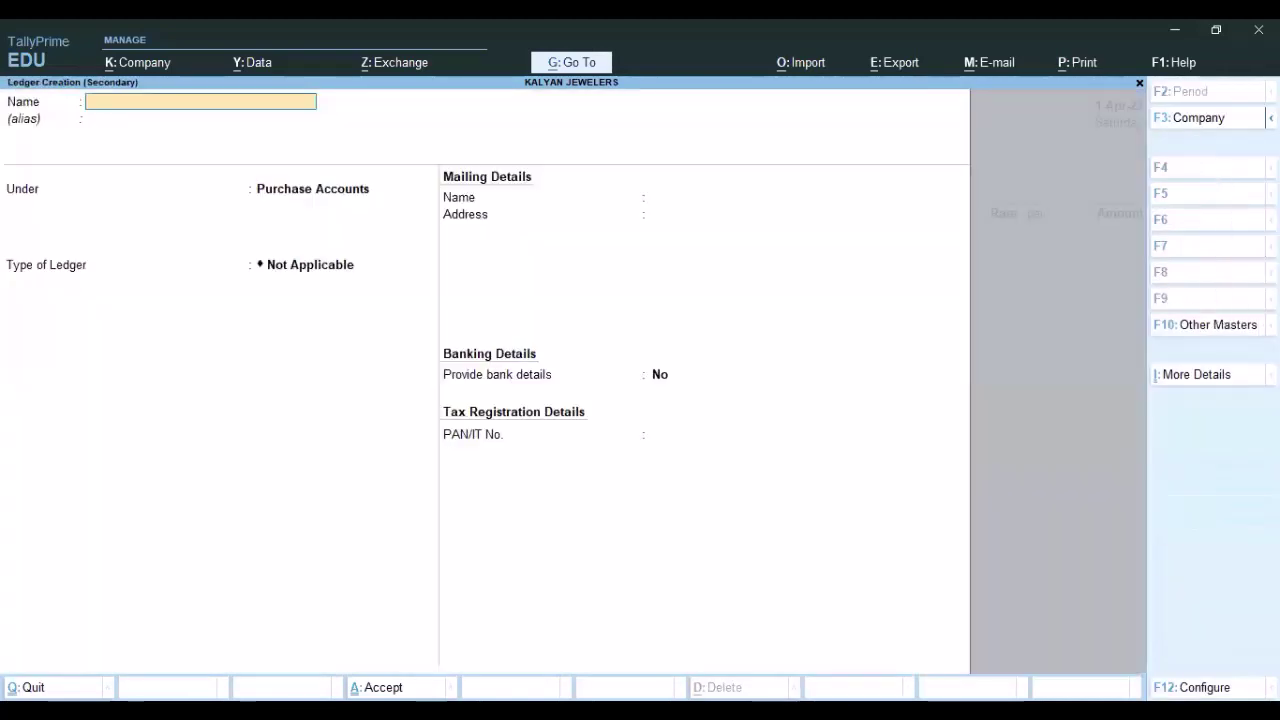
key(Escape)
key(y)
key(Escape)
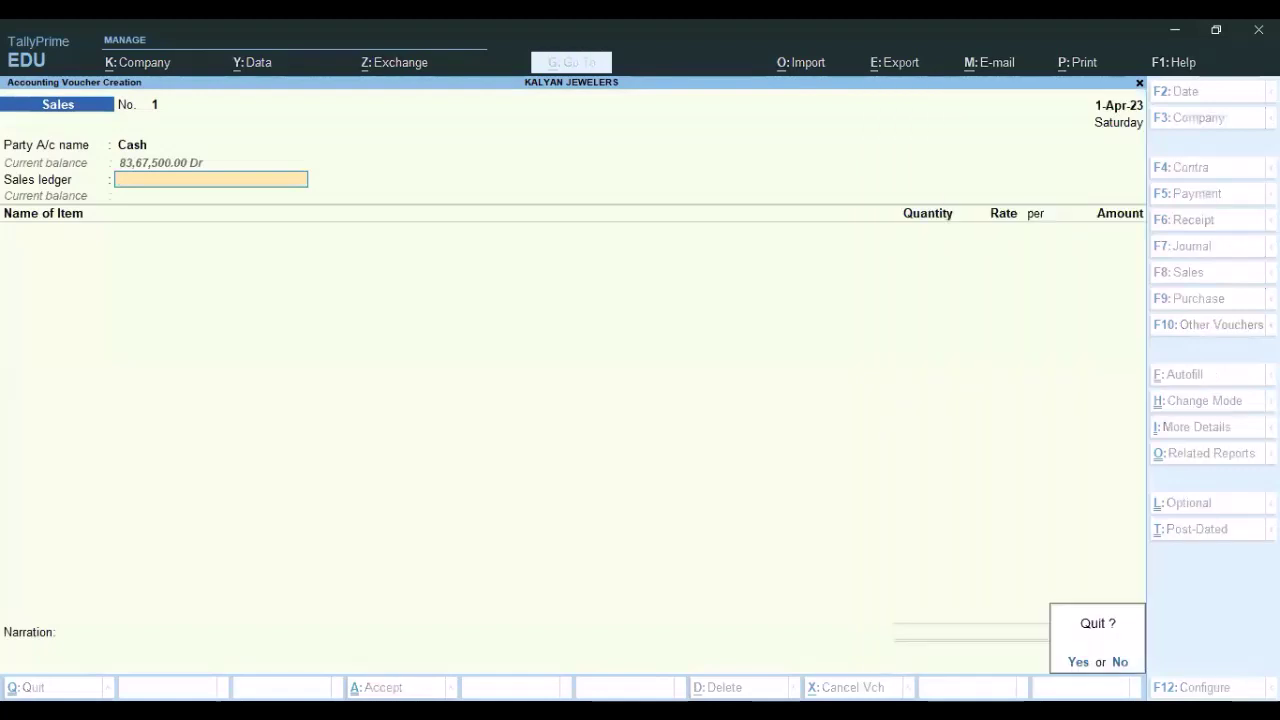
key(n)
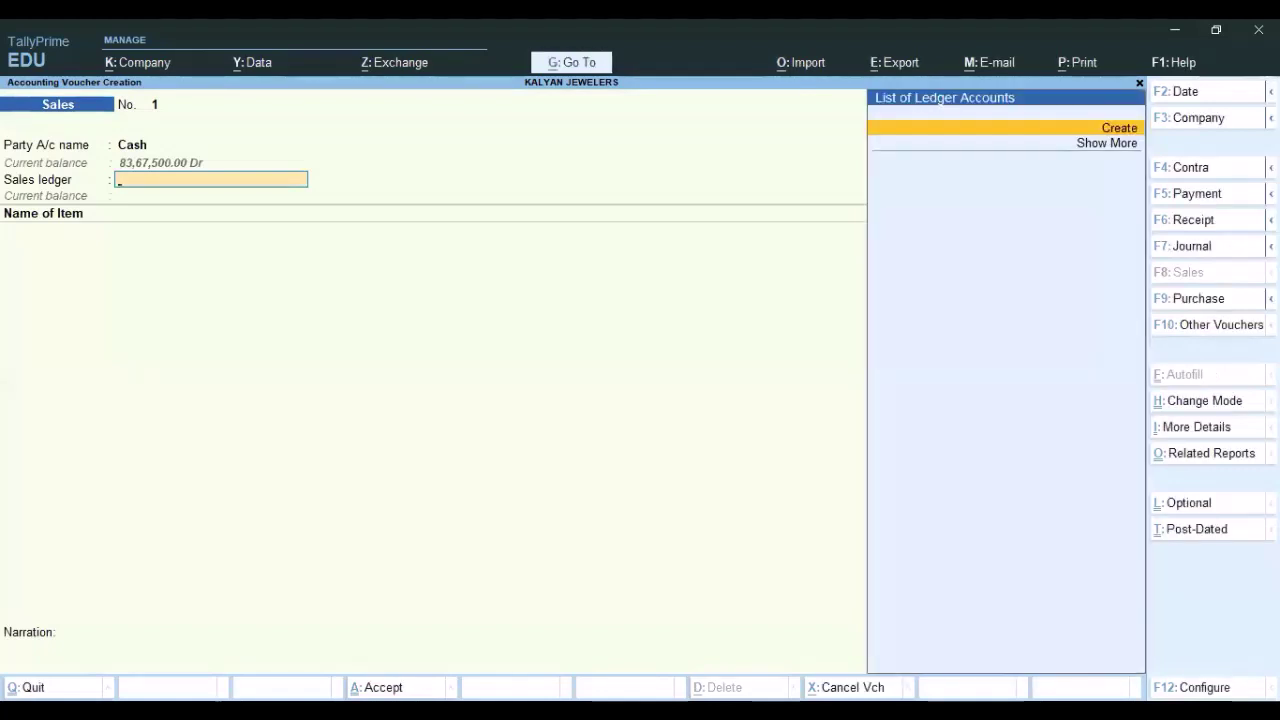
- Create a new ledger named SALES for the voucher's sales ledger and clear the stray alias character
key(alt+c)
text(SALES)
key(Return)
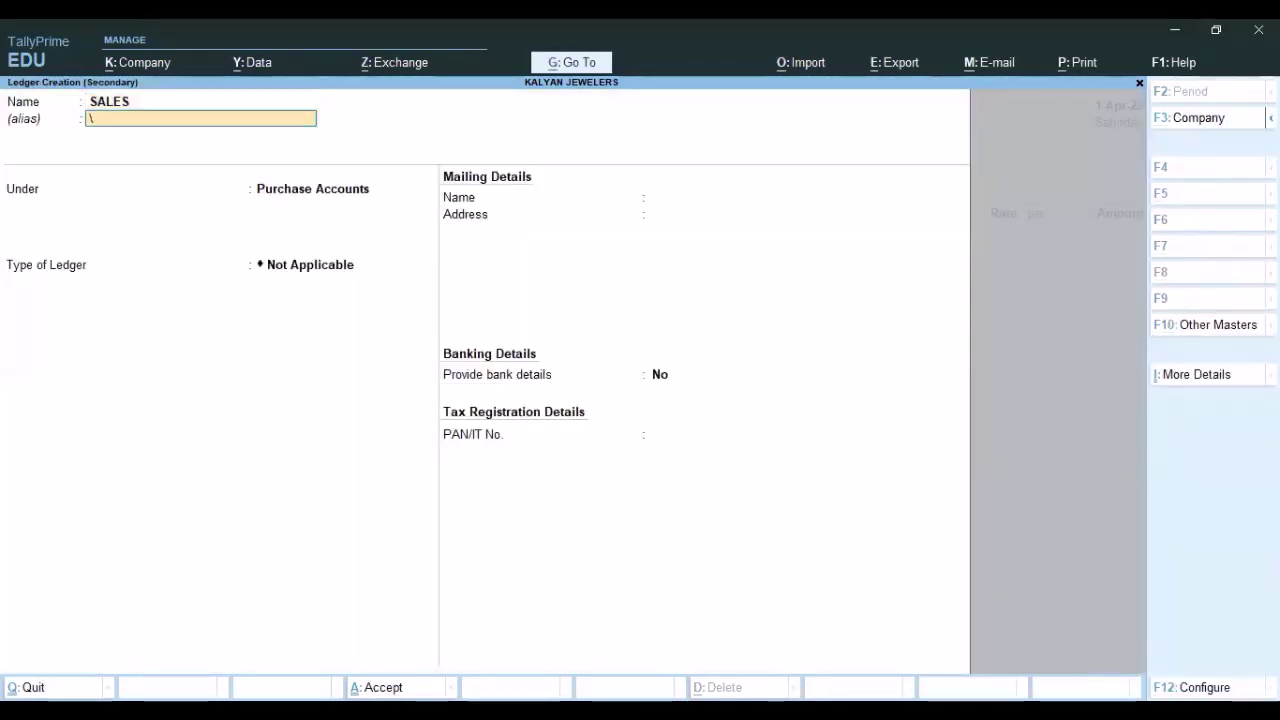
key(shift+Tab)
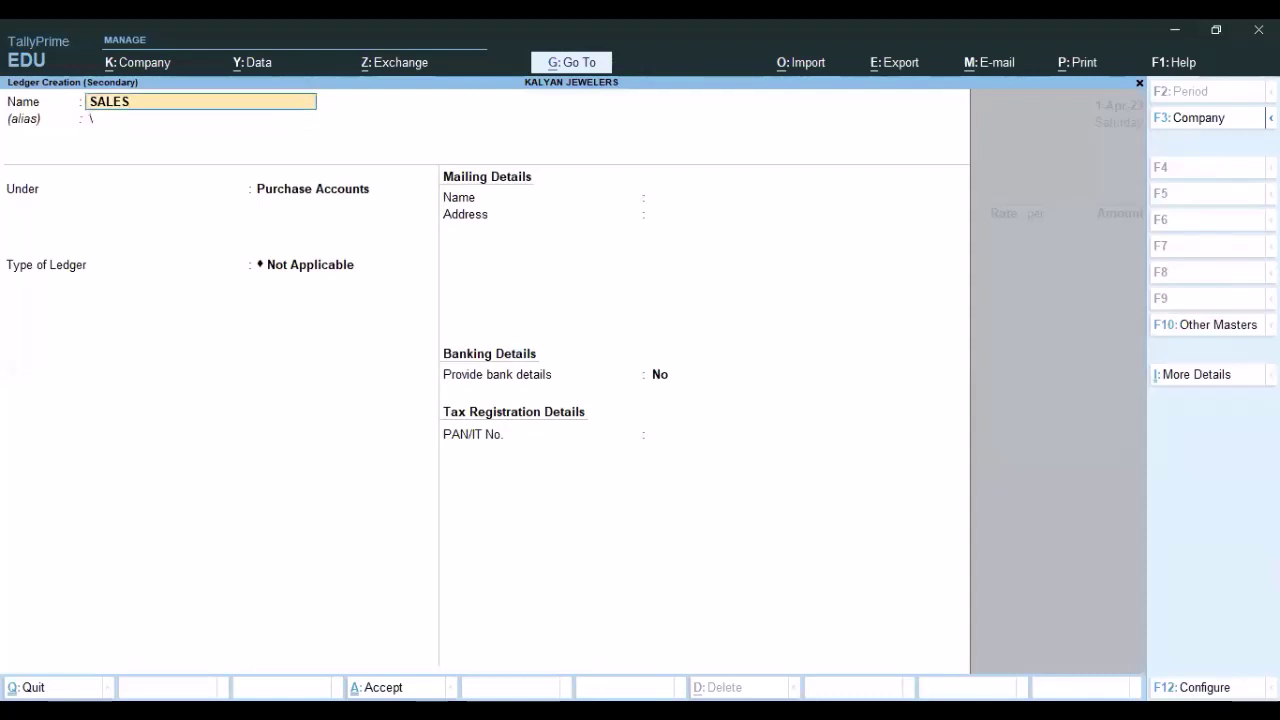
key(BackSpace)
text(SALES)
key(Return)
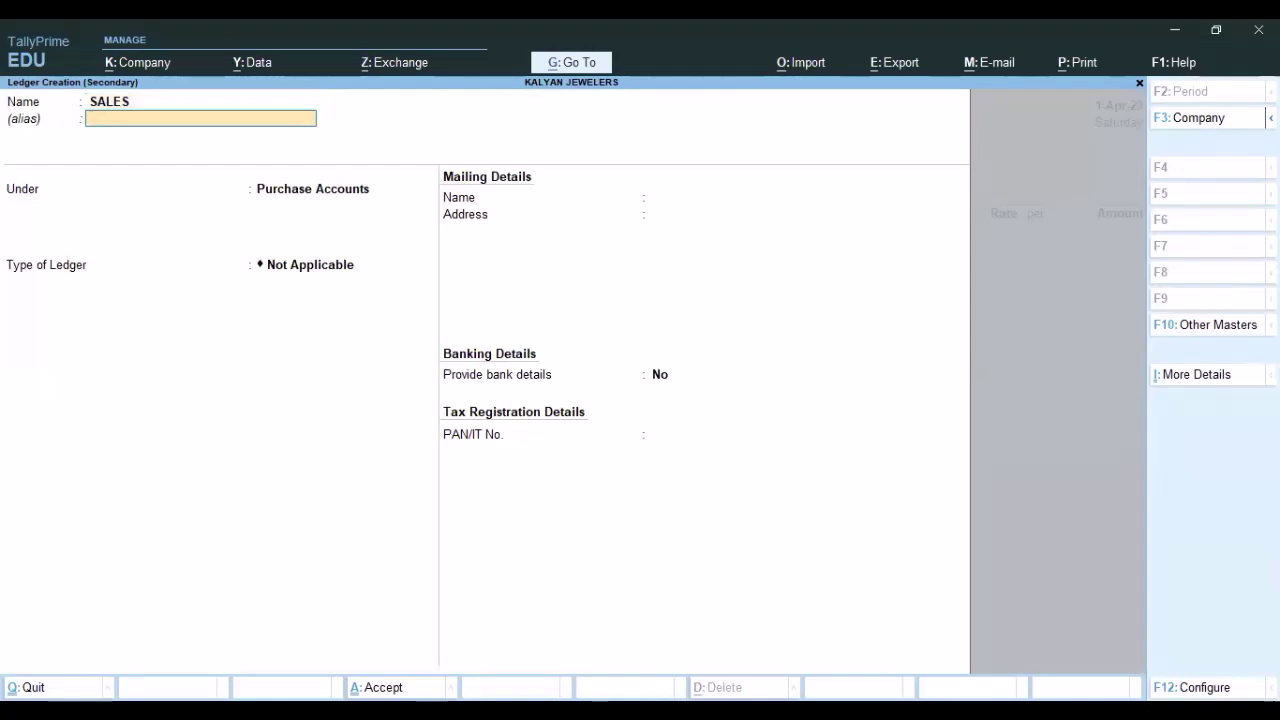
- Put the SALES ledger under Sales Accounts, save it and use it as the voucher's sales ledger
key(Return)
text(S)
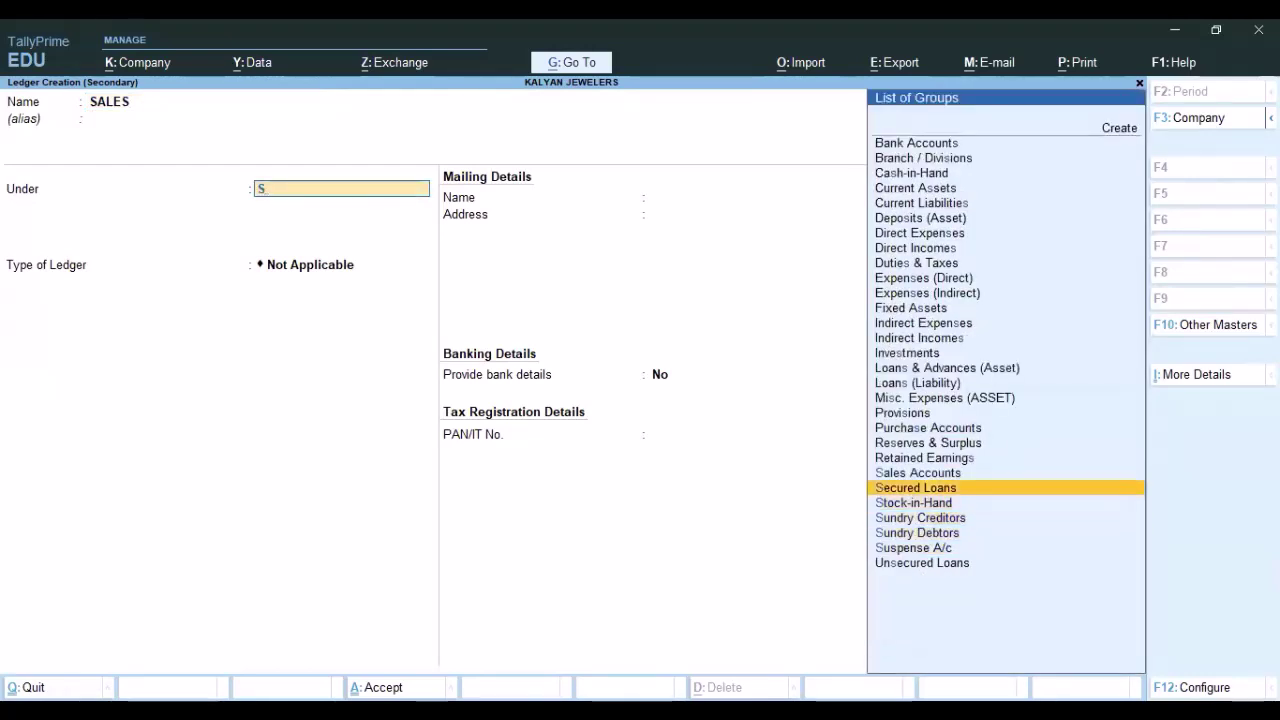
text(a)
key(Return)
key(Return)
key(Return)
key(Return)
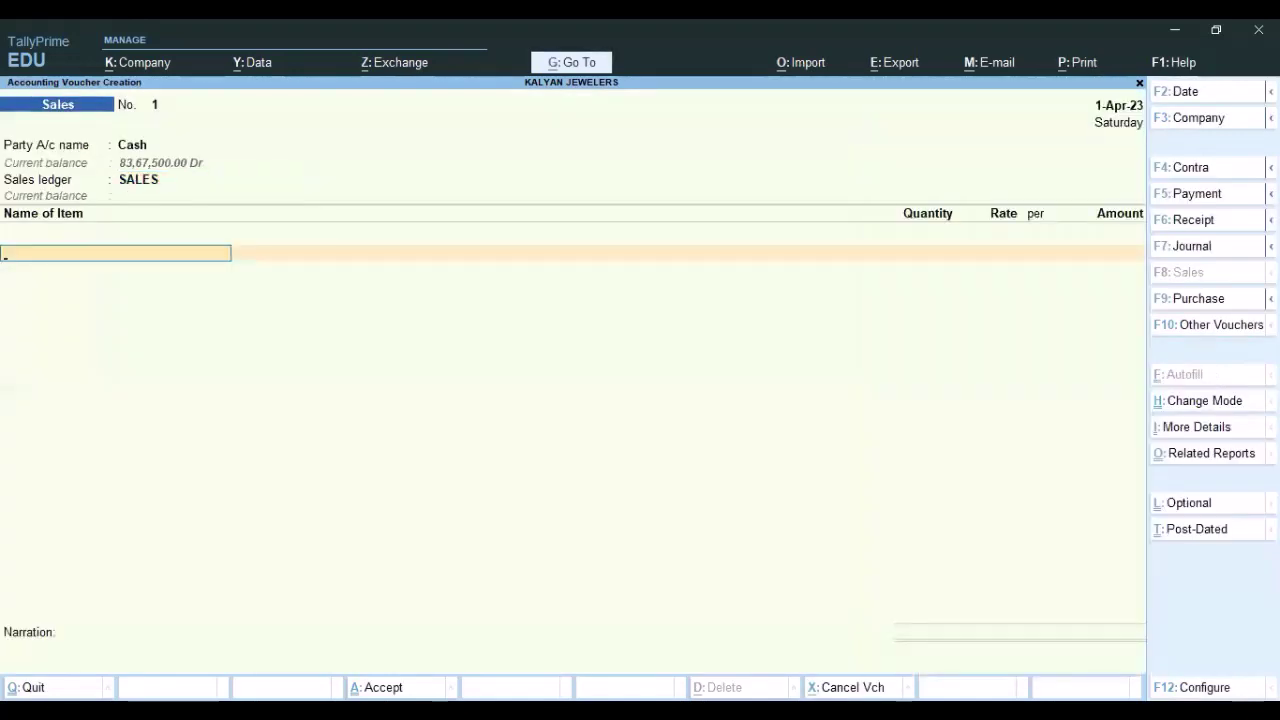
- Enter 125 GRAMS of GOLD RINGS at a rate of 3,800 per gram in the sales voucher
text(G)
key(Down)
key(Down)
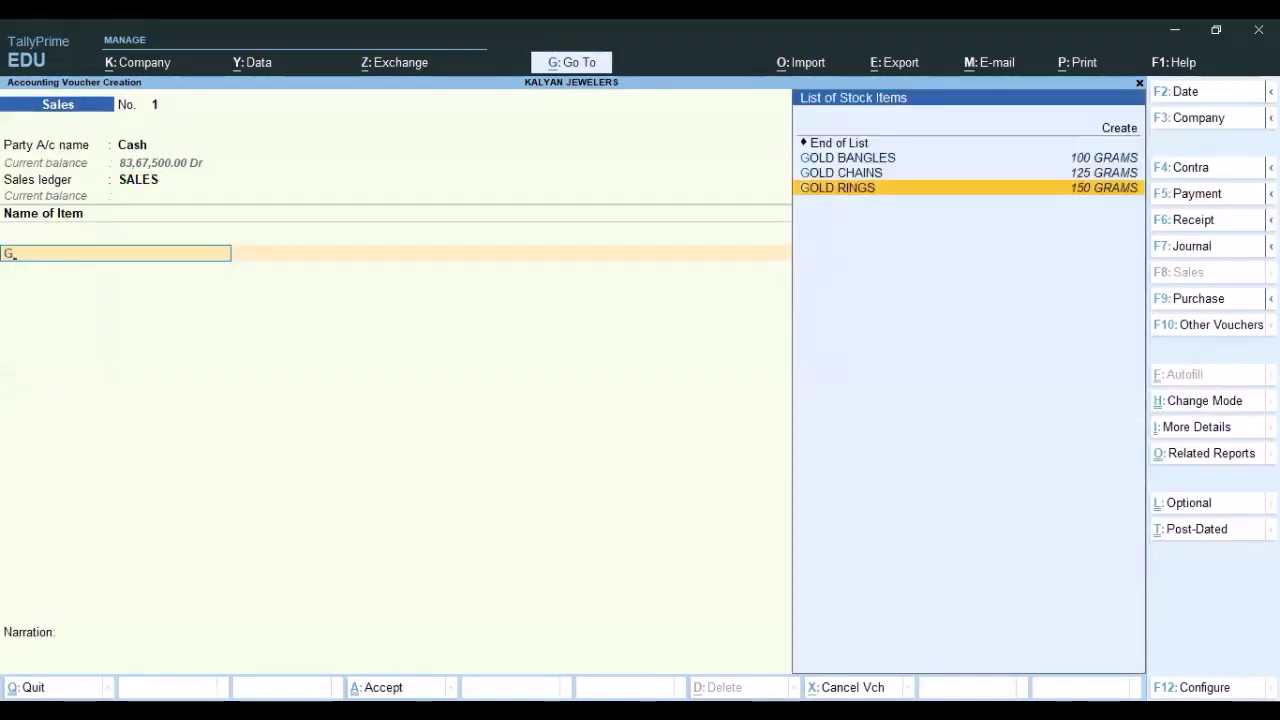
key(Return)
key(BackSpace)
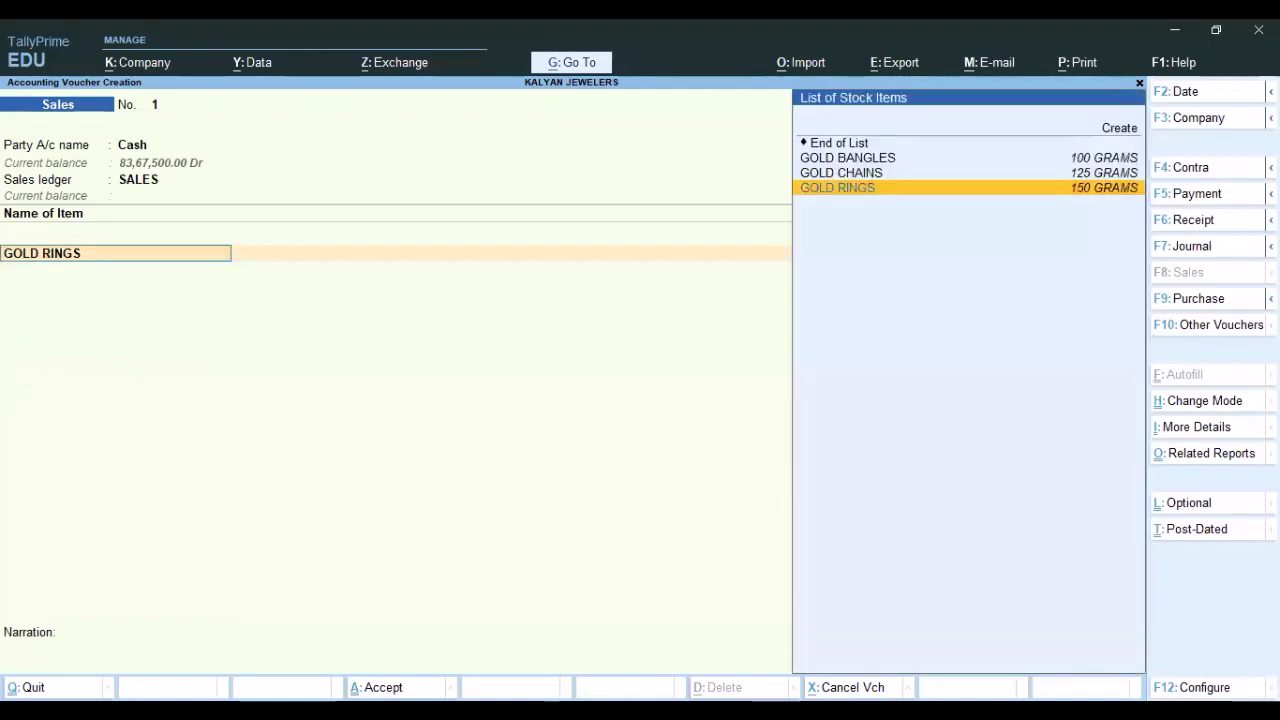
key(Return)
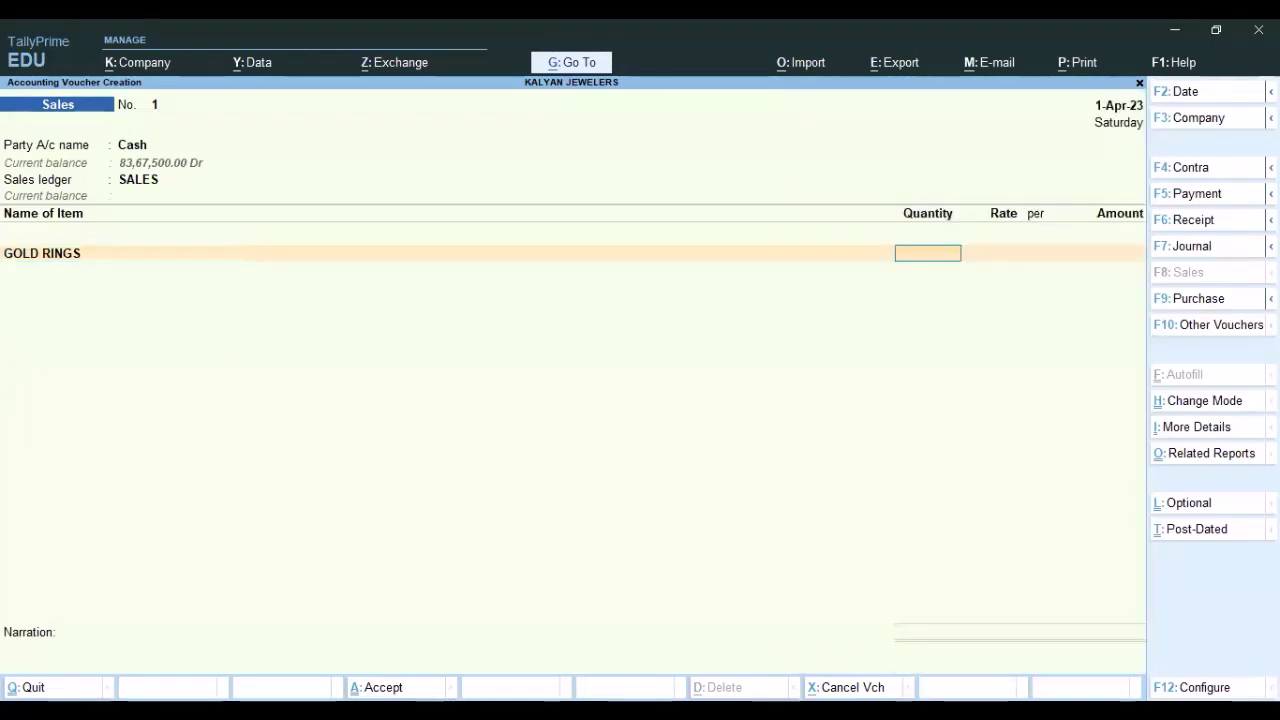
key(alt)
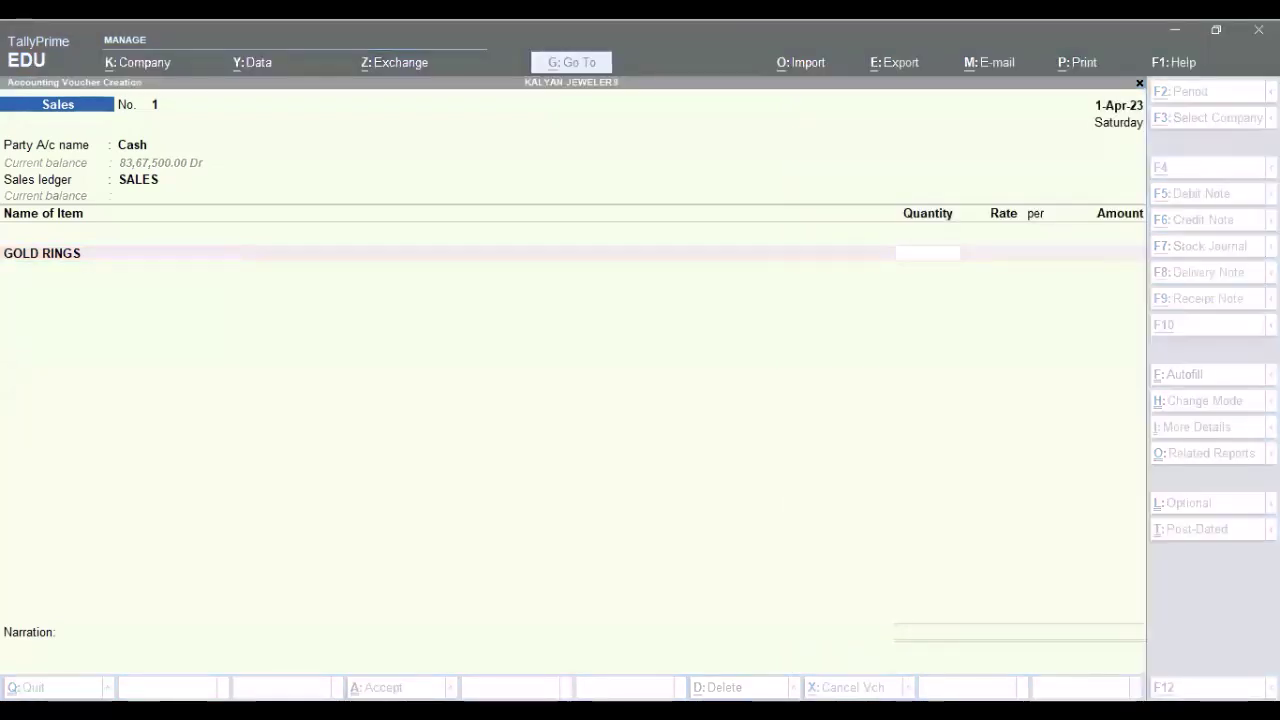
text(125)
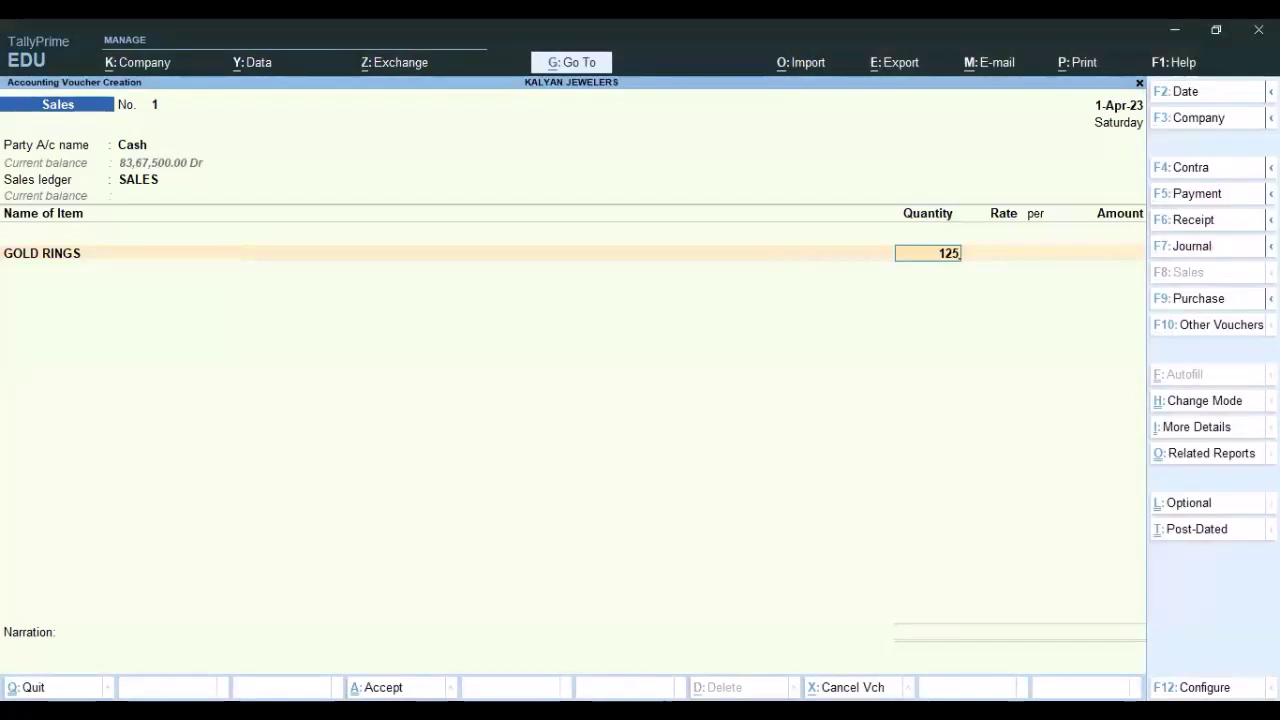
key(Return)
text(3,800)
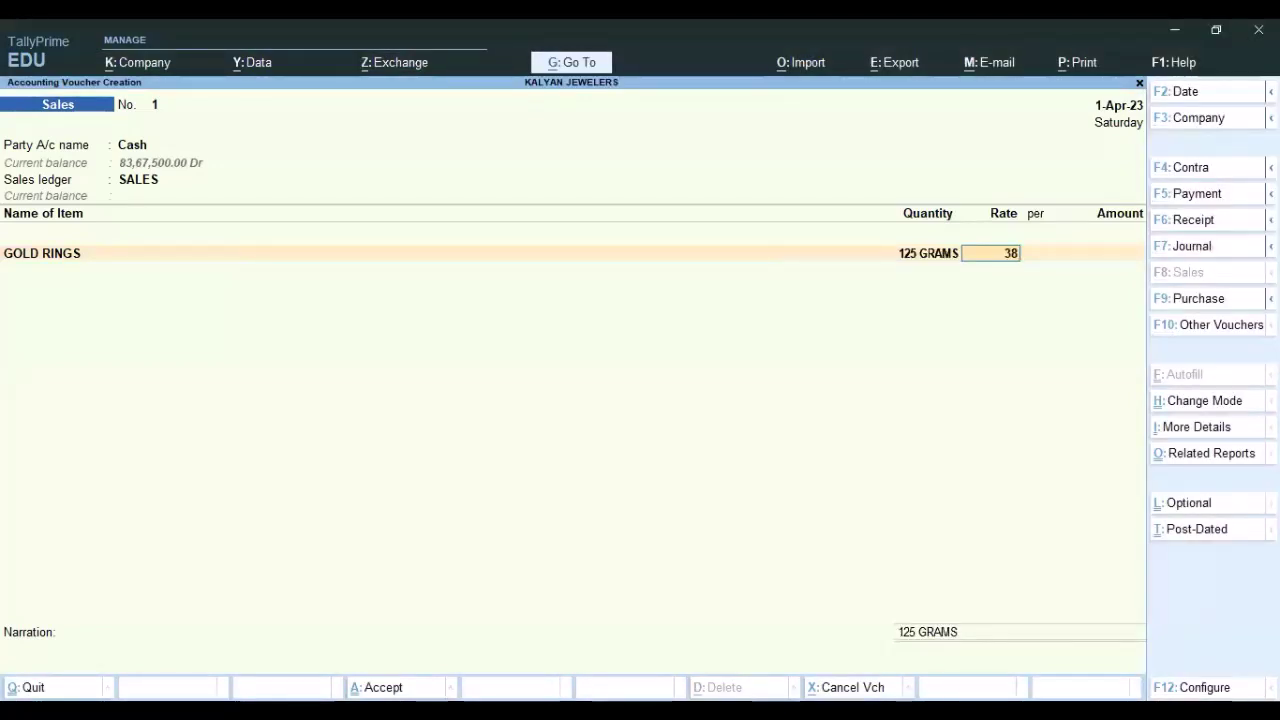
key(Return)
key(Return)
key(Return)
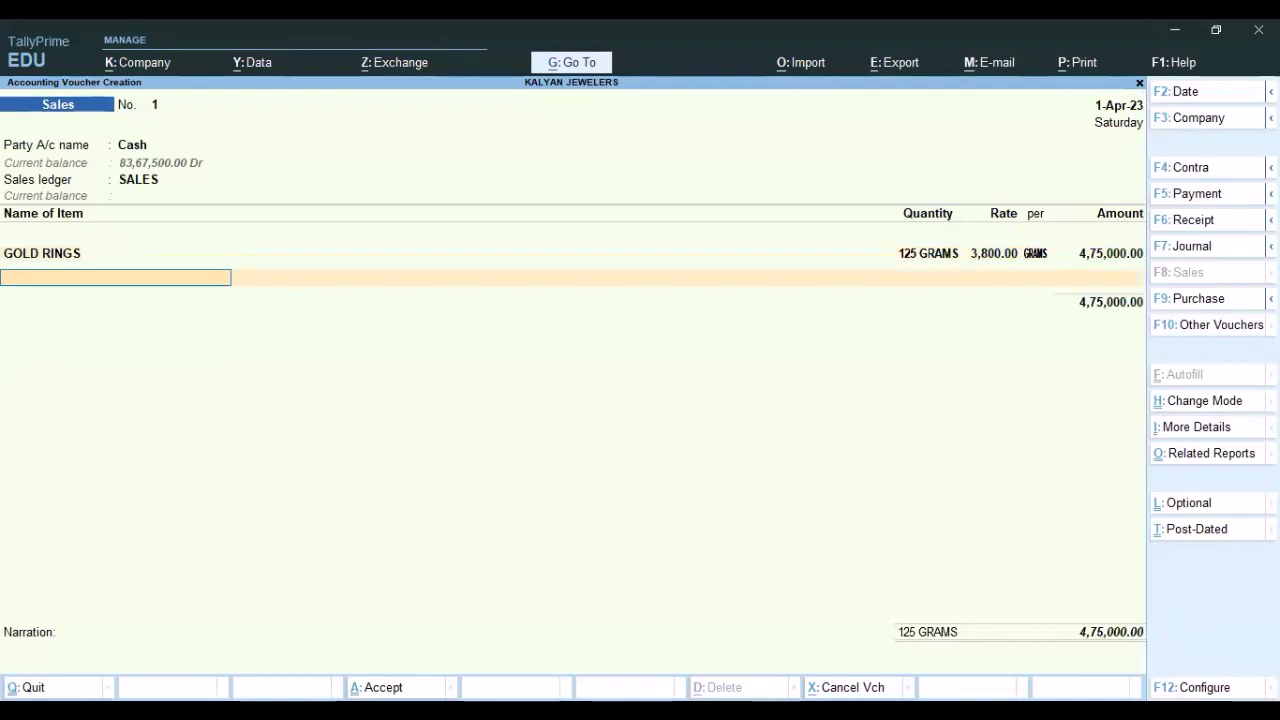
- Add 100 GRAMS of GOLD CHAINS at a rate of 3,900 per gram to the sales voucher
text(GO)
key(Down)
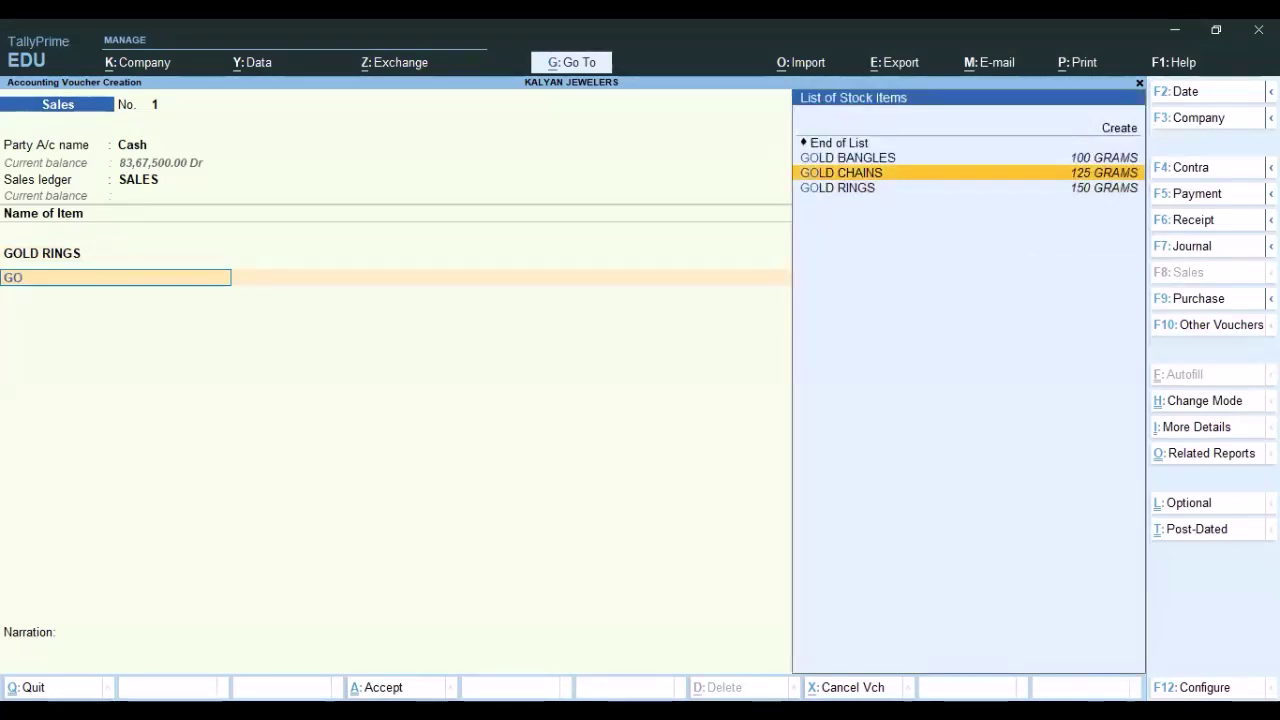
key(Return)
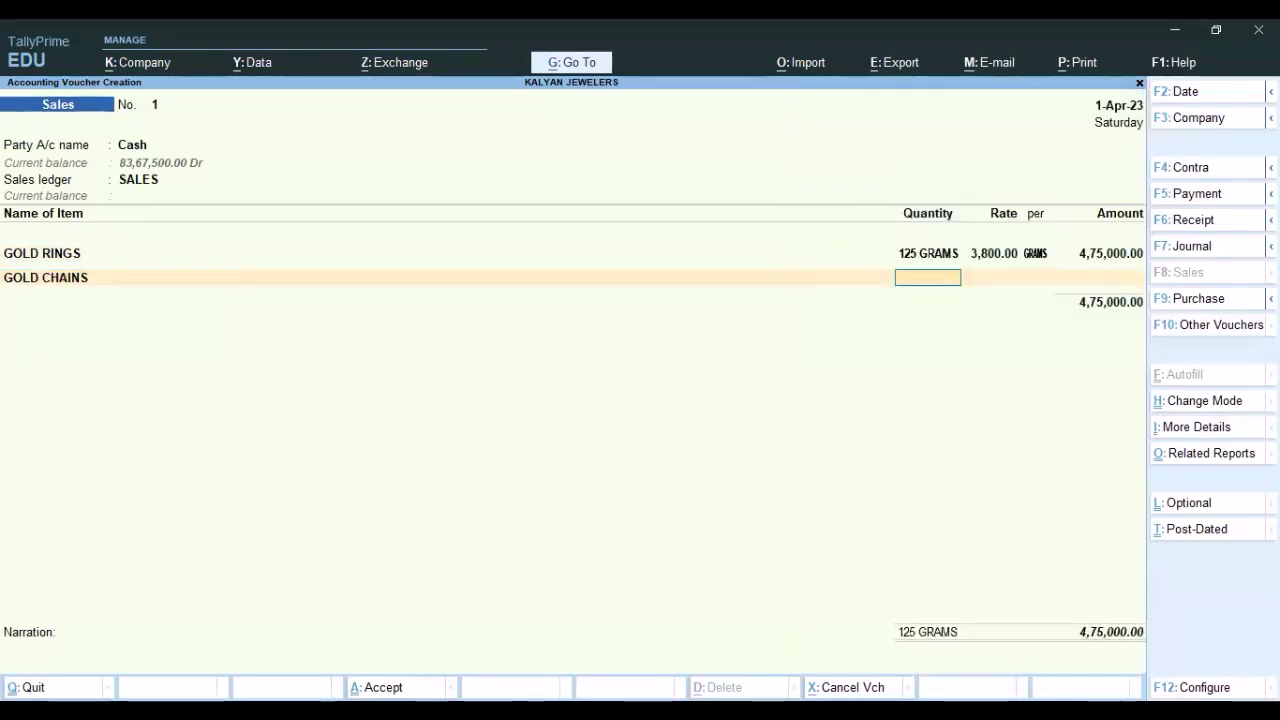
key(Return)
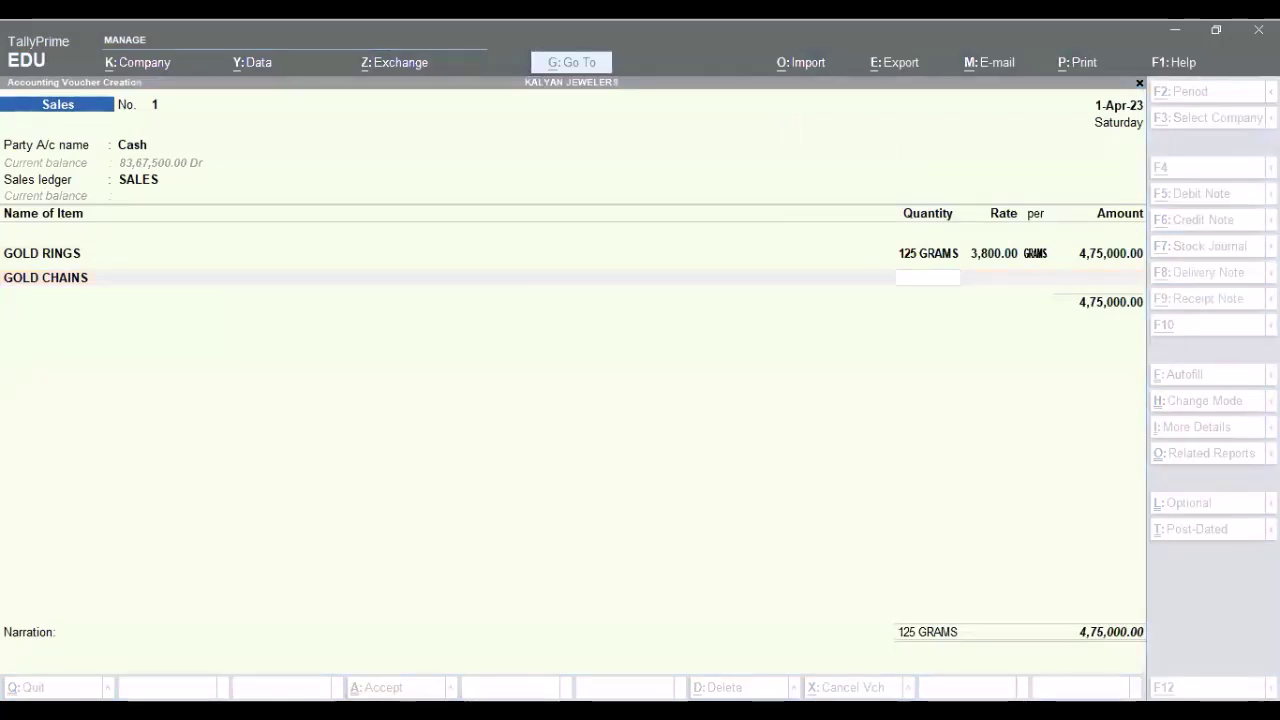
text(100)
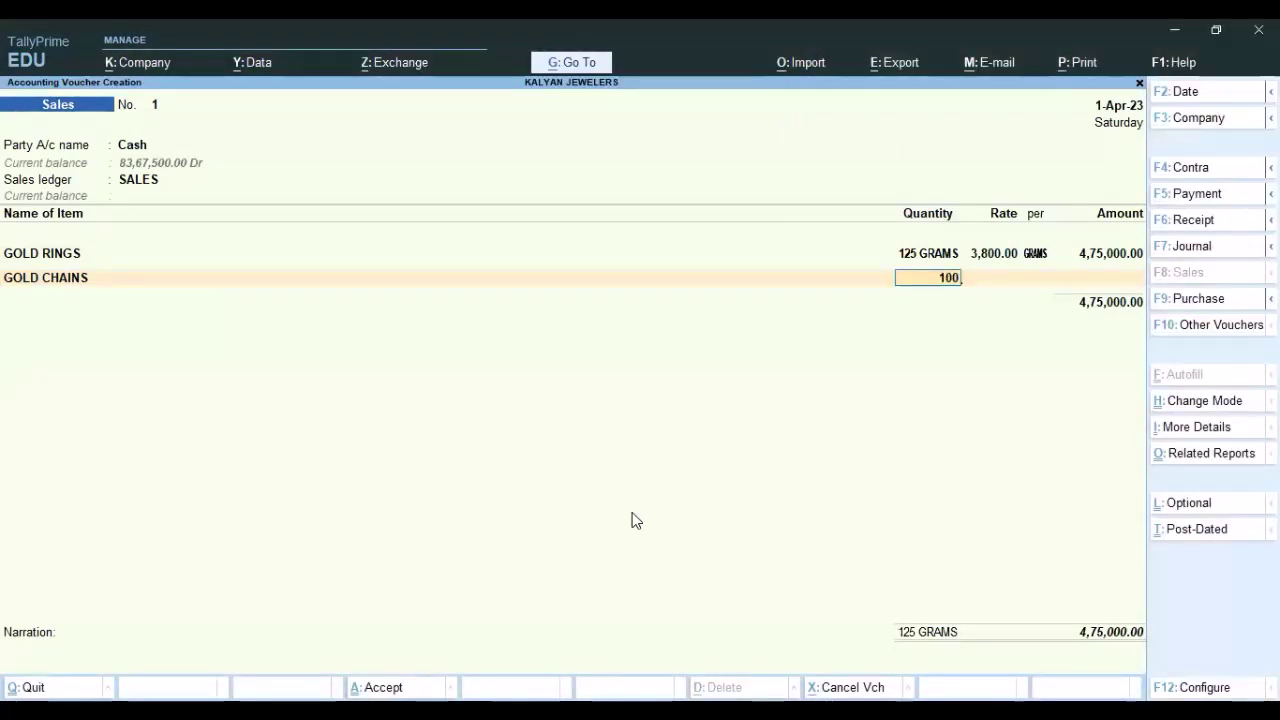
key(Return)
text(3900)
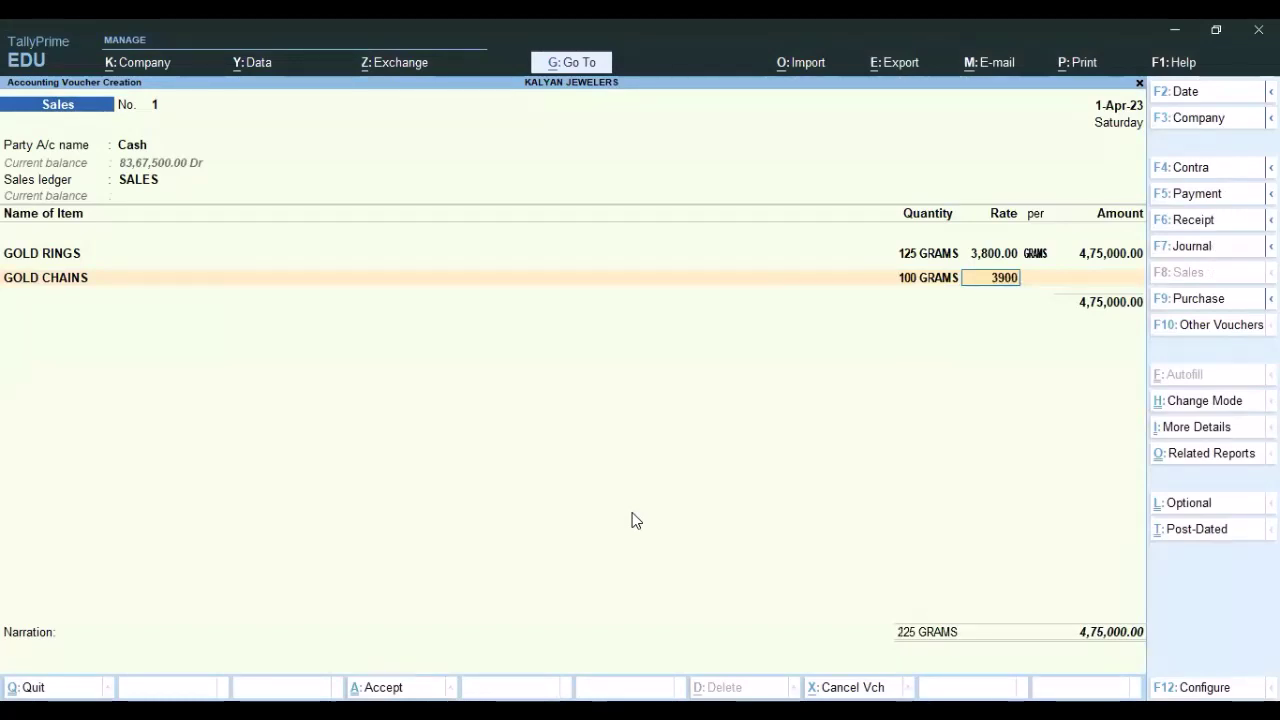
key(Return)
key(Return)
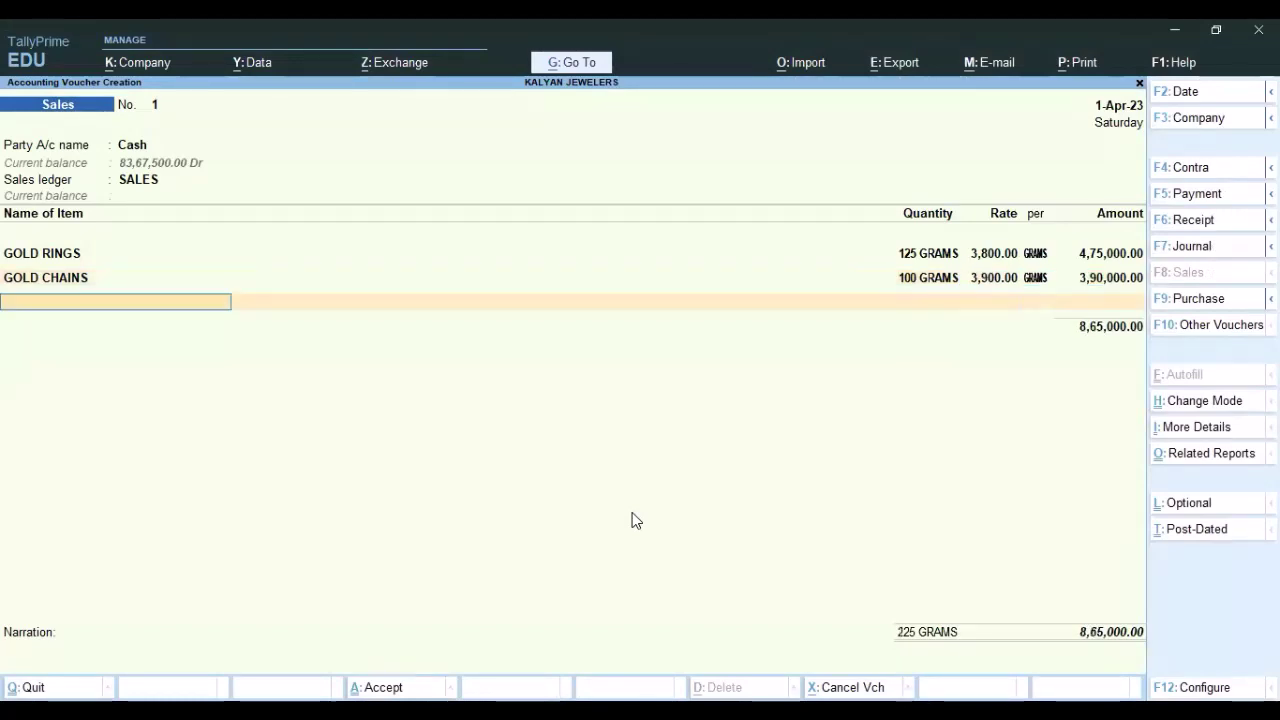
- Add 90 GRAMS of GOLD BANGLES at a rate of 4,000 per gram to the sales voucher
text(G)
key(Down)
key(Up)
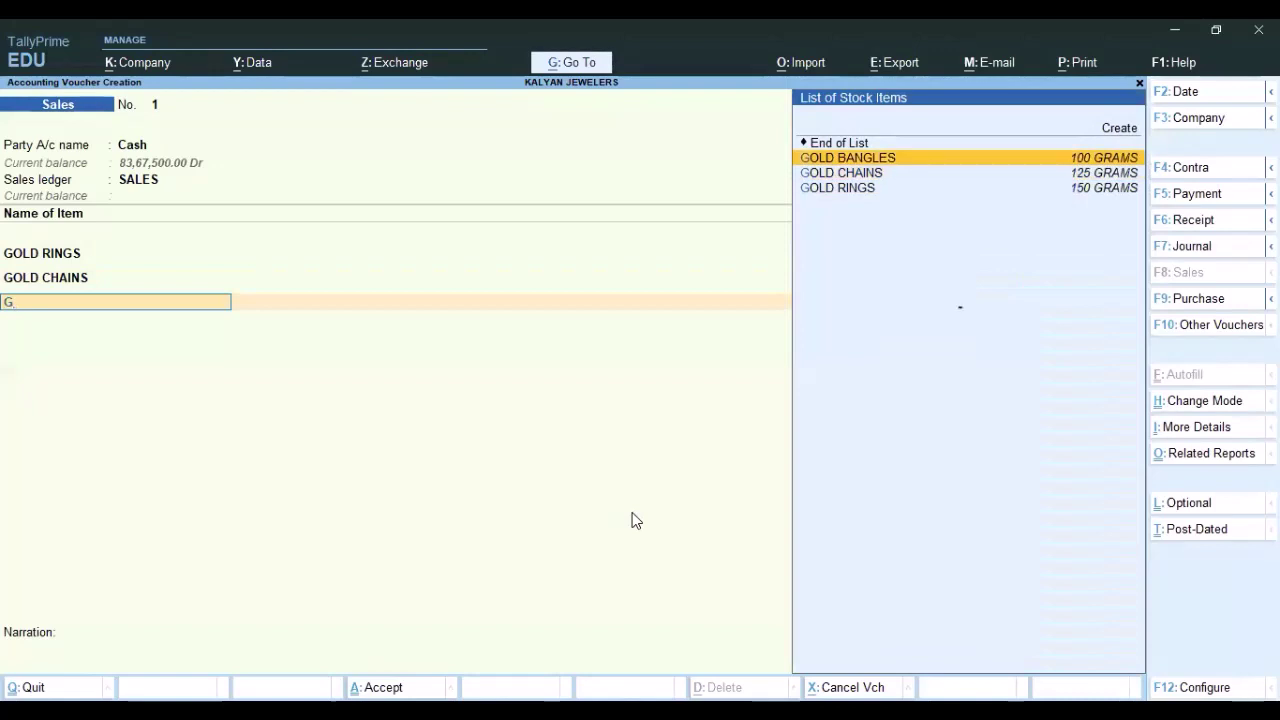
key(Return)
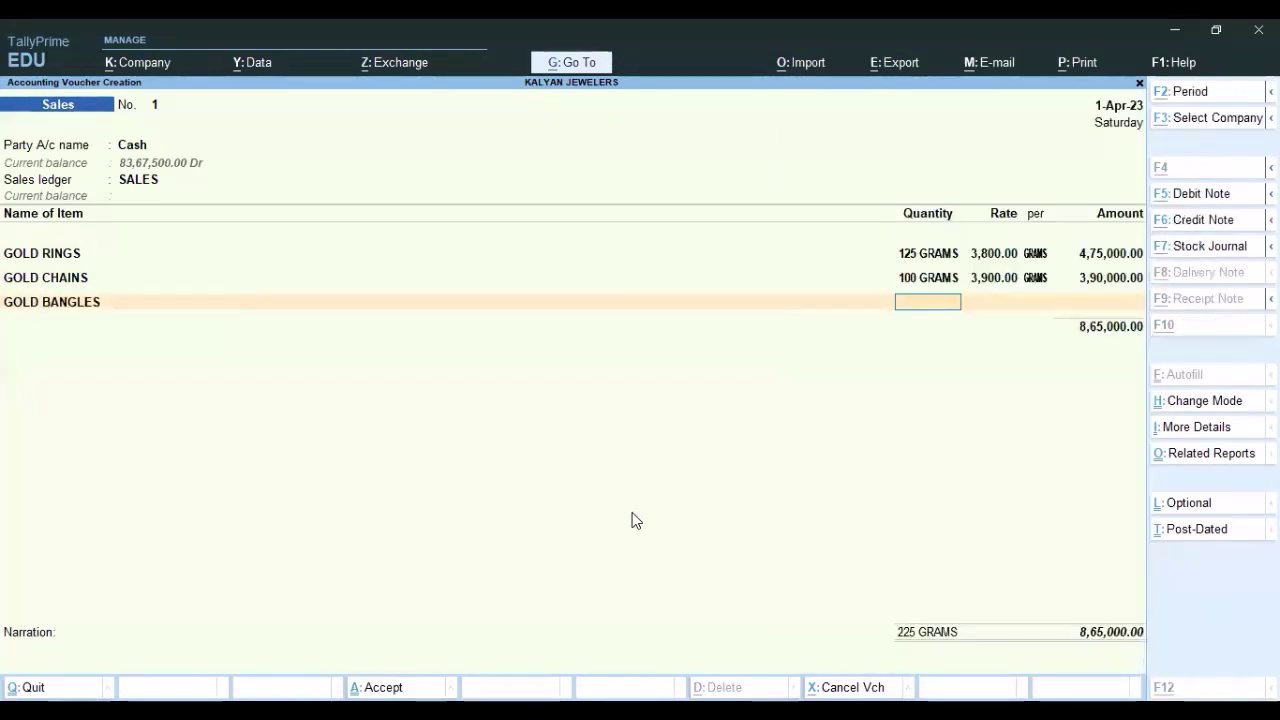
key(Return)
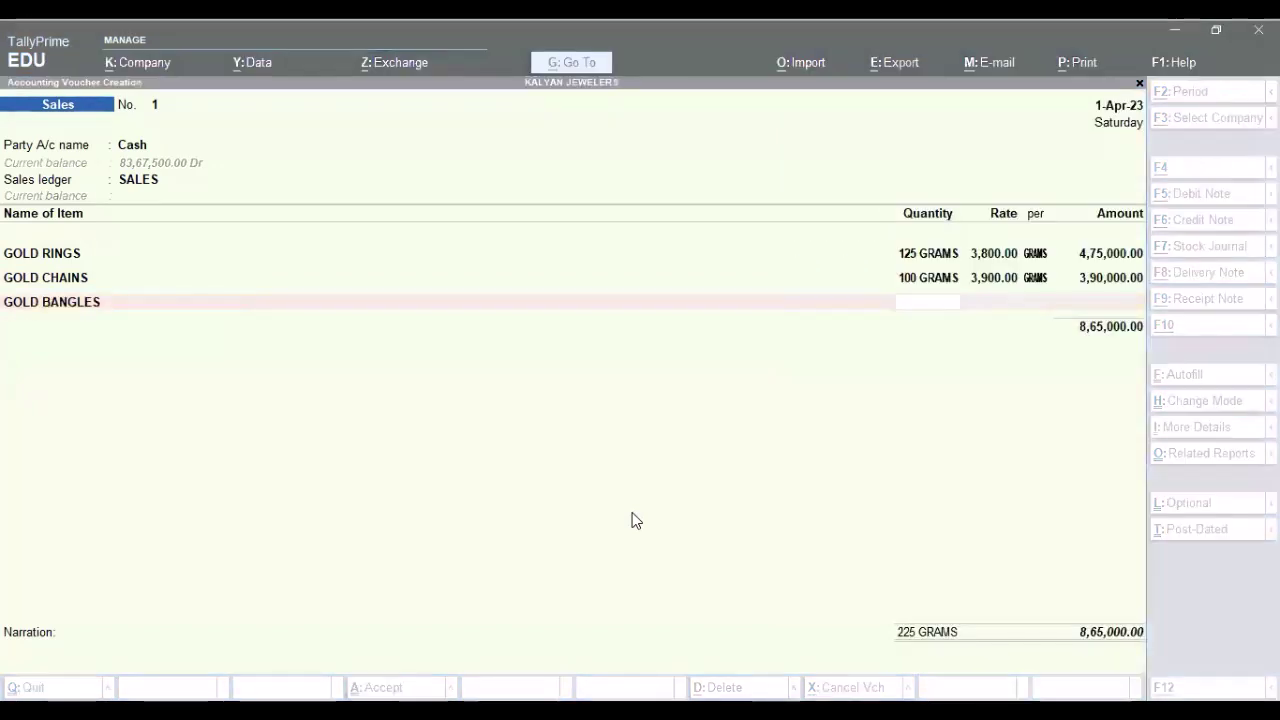
text(90)
key(Return)
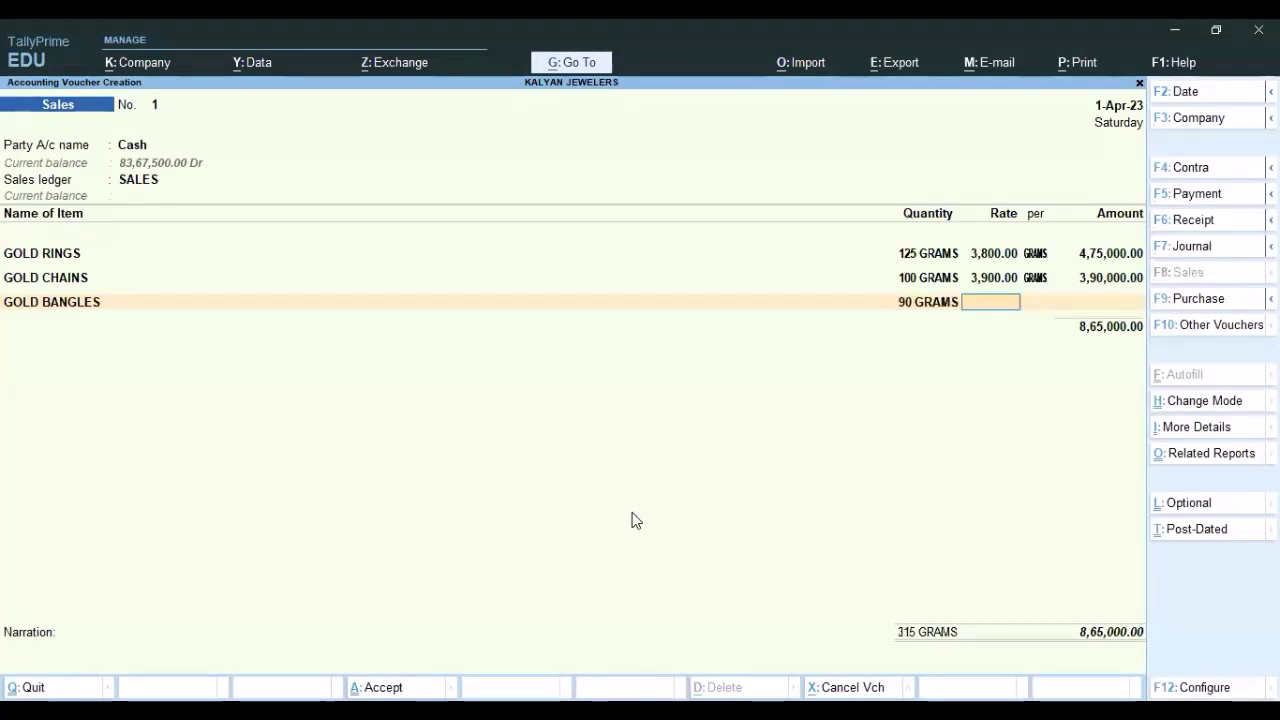
text(4,000)
key(Return)
key(Return)
key(Return)
- End the item list, leave the narration blank and save the sales voucher
key(Return)
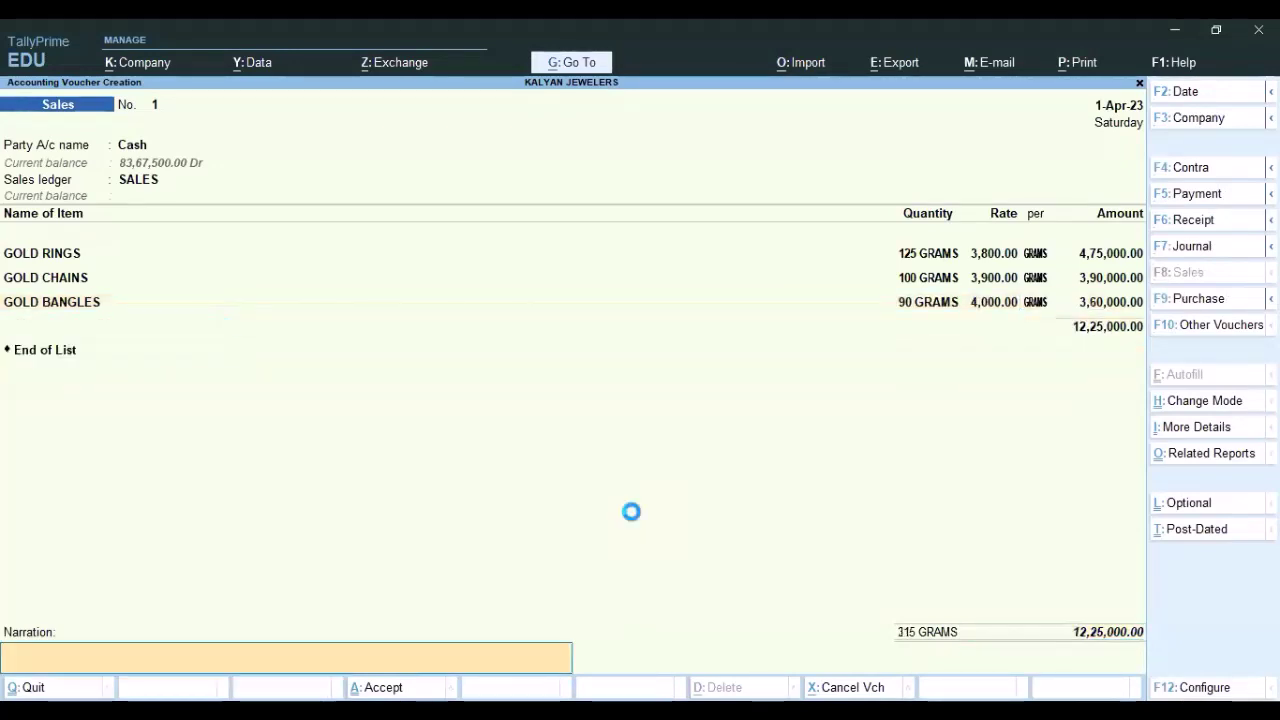
key(Return)
key(Return)
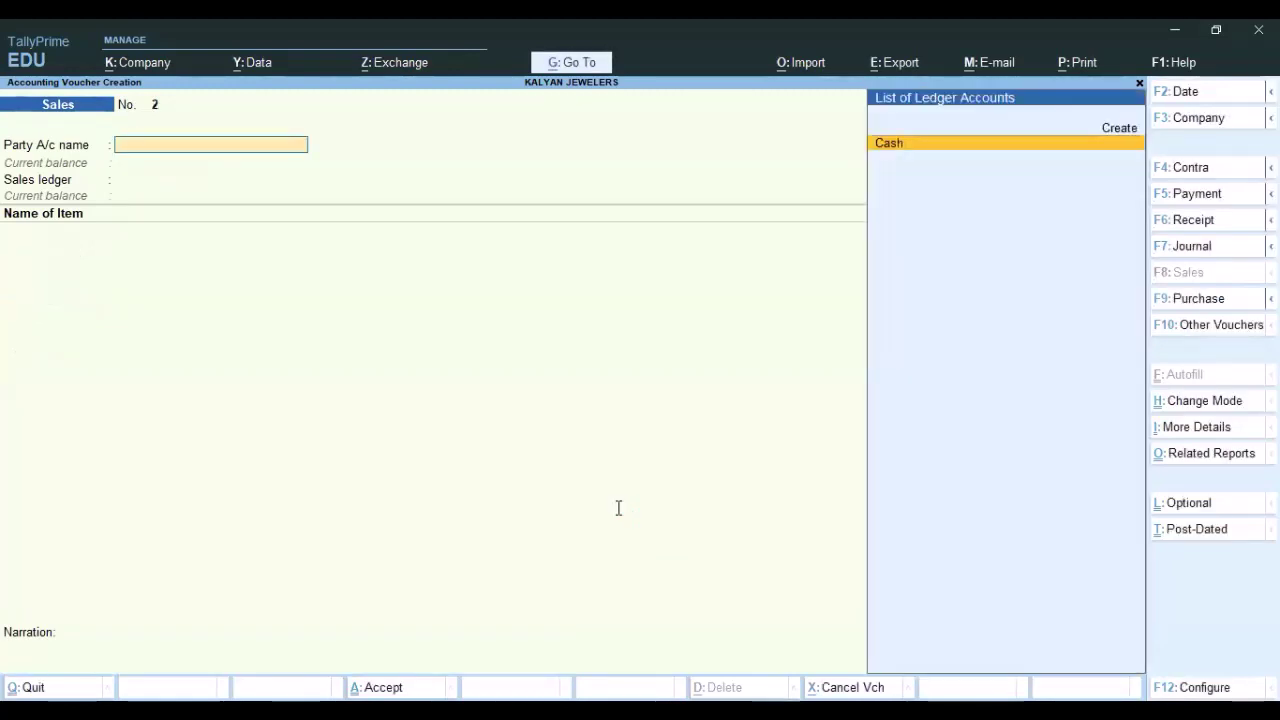
- Start a Contra voucher and credit Cash with 5,00,000
key(F4)
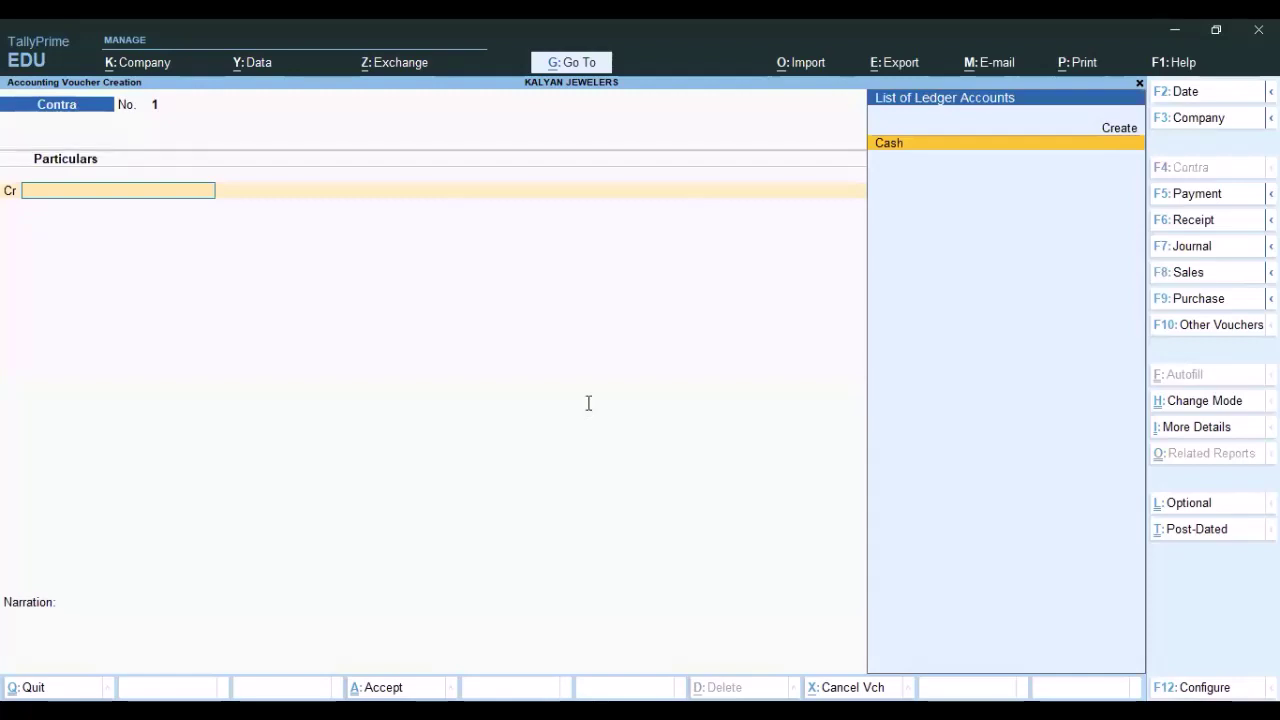
key(Return)
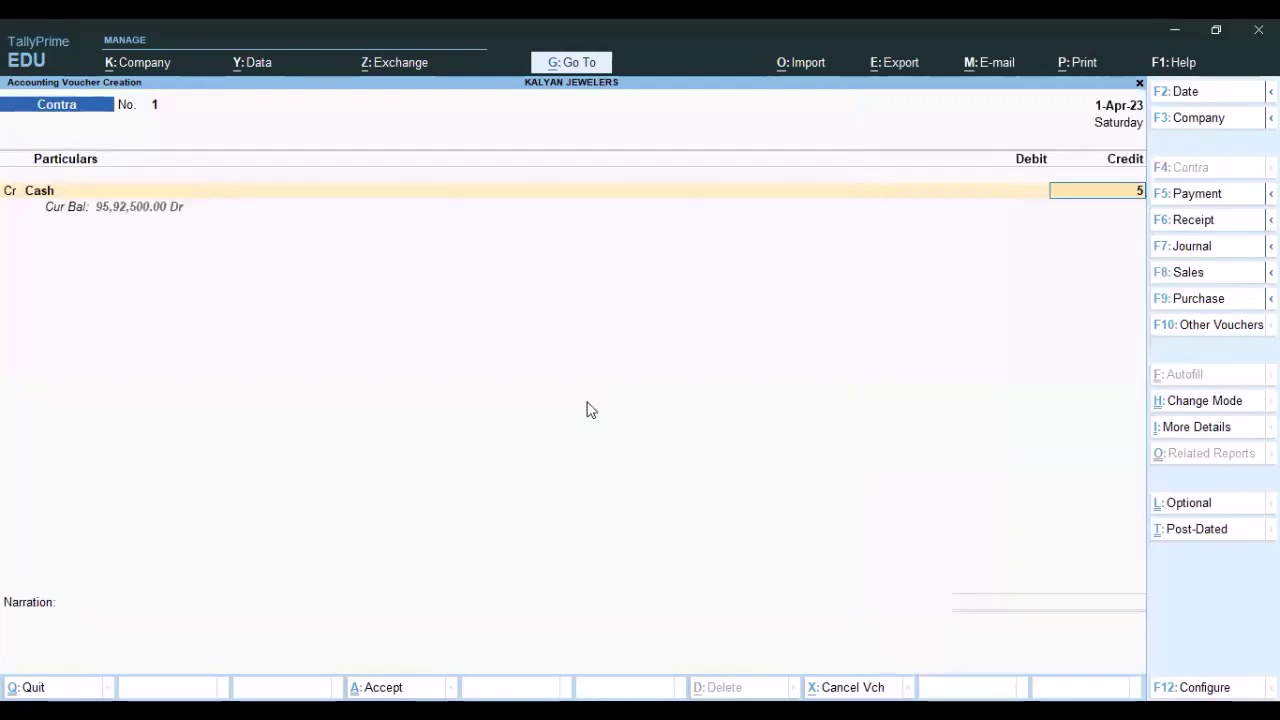
text(500000)
key(Return)
key(Return)
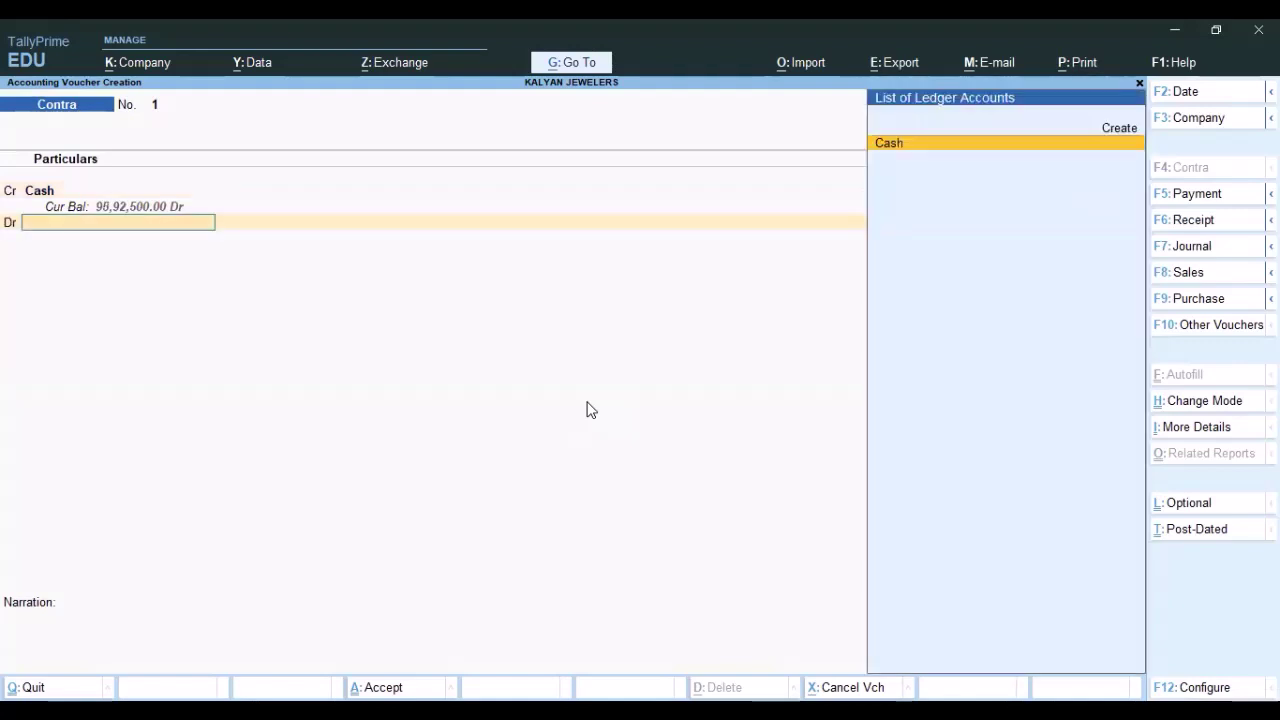
- Create a ledger named SBI A/C under Bank Accounts for the contra voucher's debit line
key(alt+c)
text(SBI A)
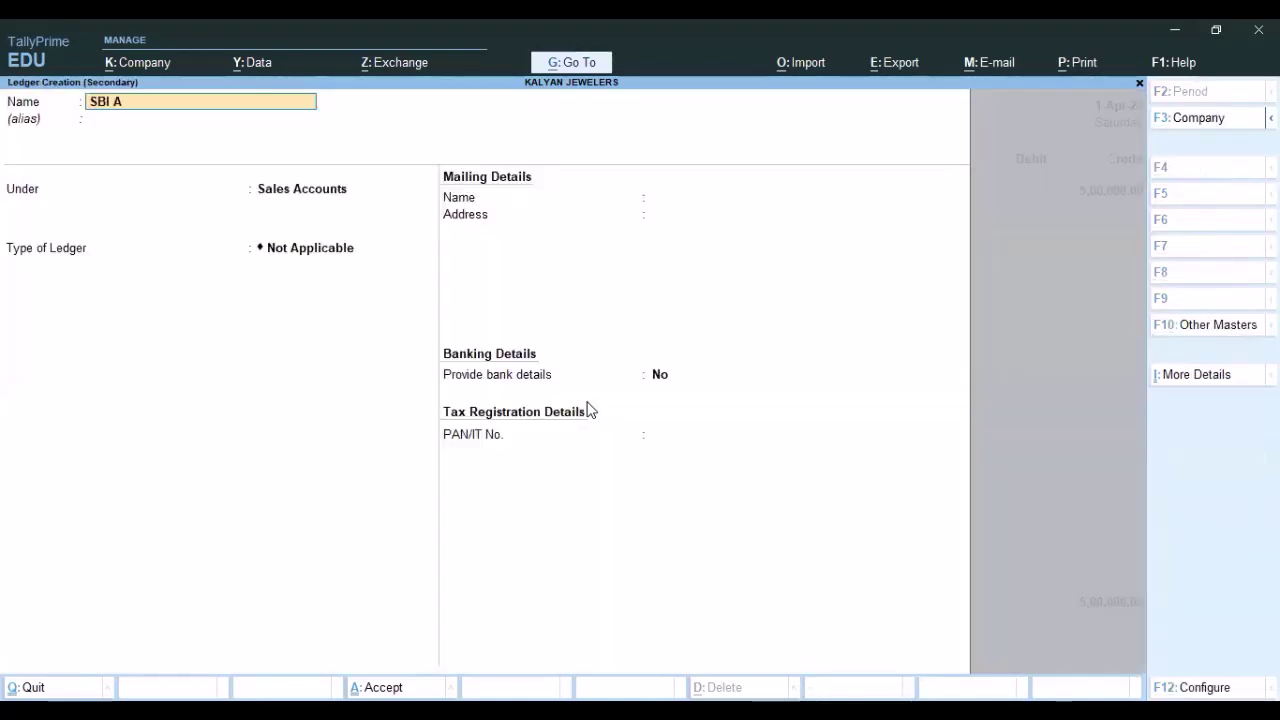
text(/C)
key(Return)
text(B)
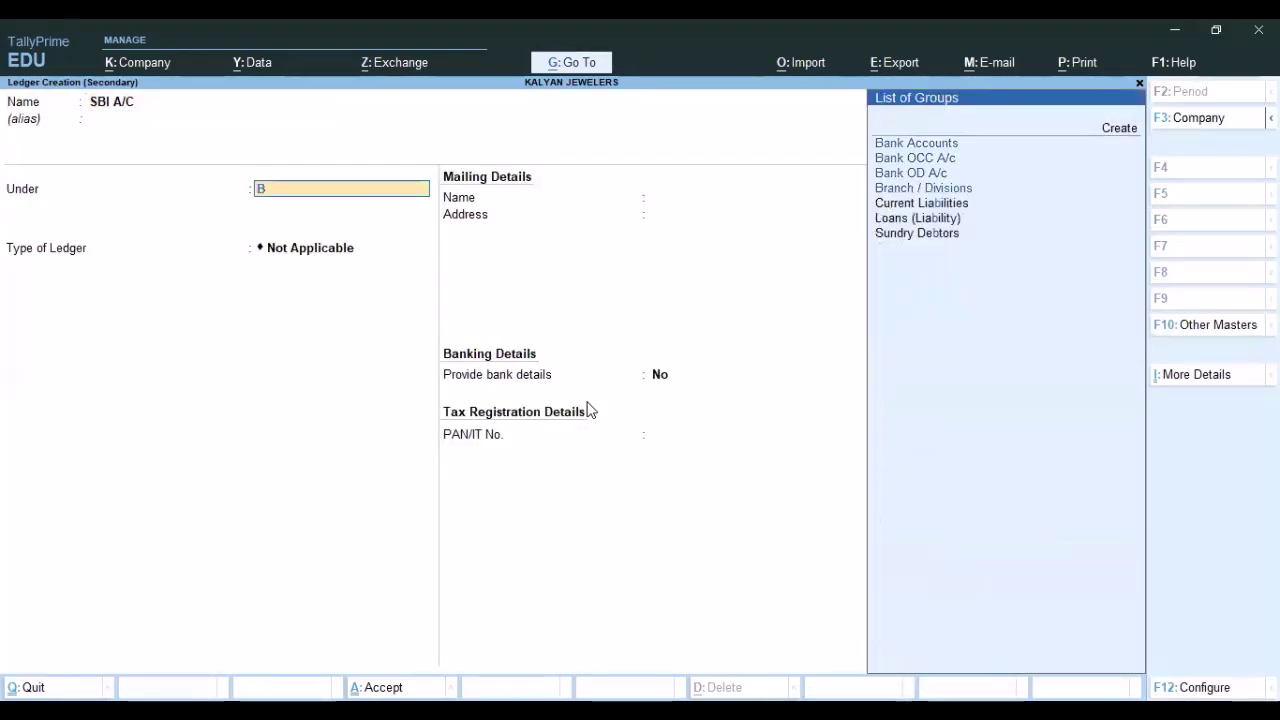
key(Down)
key(Up)
key(Return)
- Keep the default bank account, configuration and mailing details for SBI A/C and save the ledger
key(Return)
key(Return)
key(Return)
key(Return)
key(Return)
key(Return)
key(Return)
key(Return)
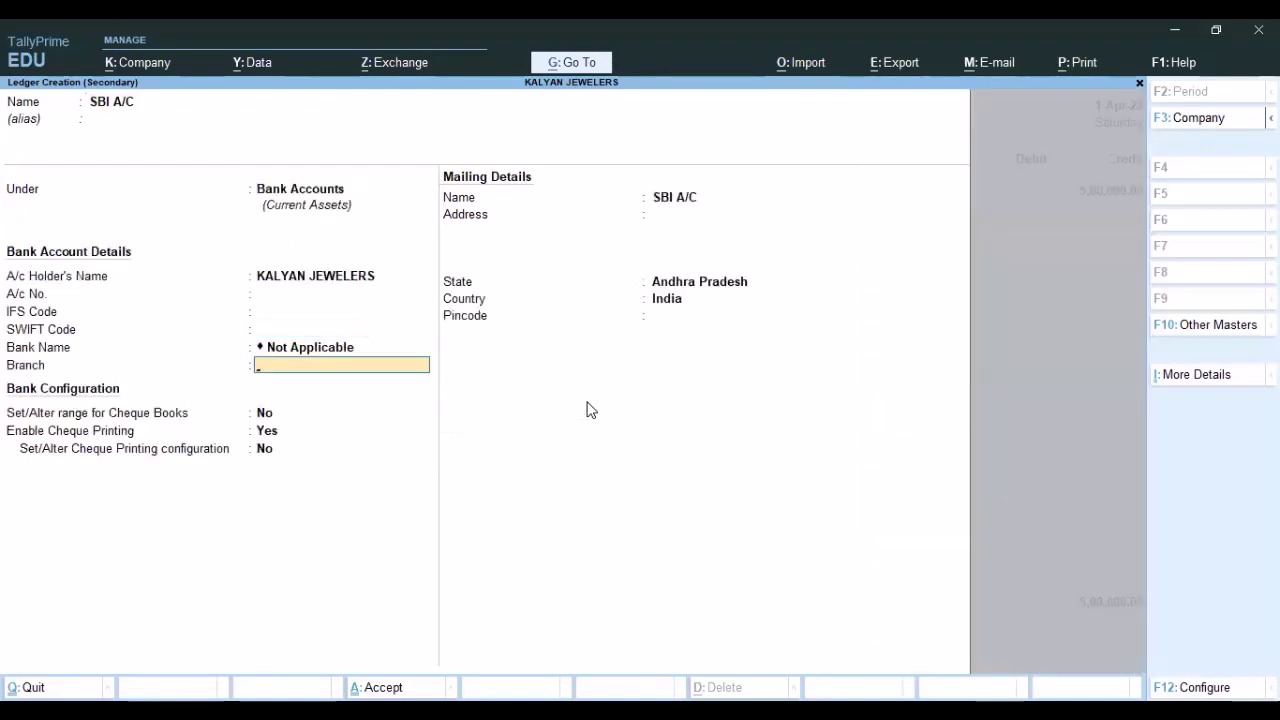
key(Return)
key(Return)
key(Return)
key(Return)
key(Return)
key(Return)
key(y)
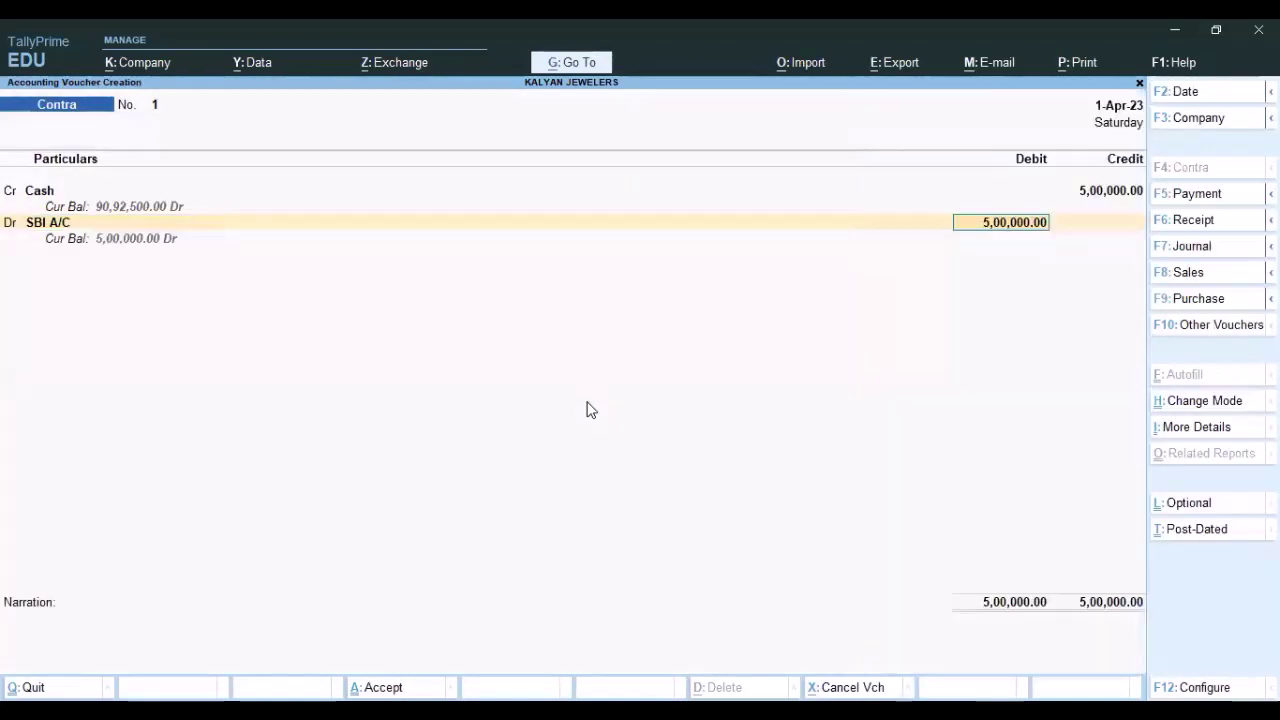
- Debit SBI A/C with 5,00,000, leave the cash denominations and narration blank, and save the contra voucher
key(Return)
key(Return)
key(Return)
key(Return)
key(Return)
key(Return)
key(Return)
key(Return)
key(Return)
key(Return)
key(Return)
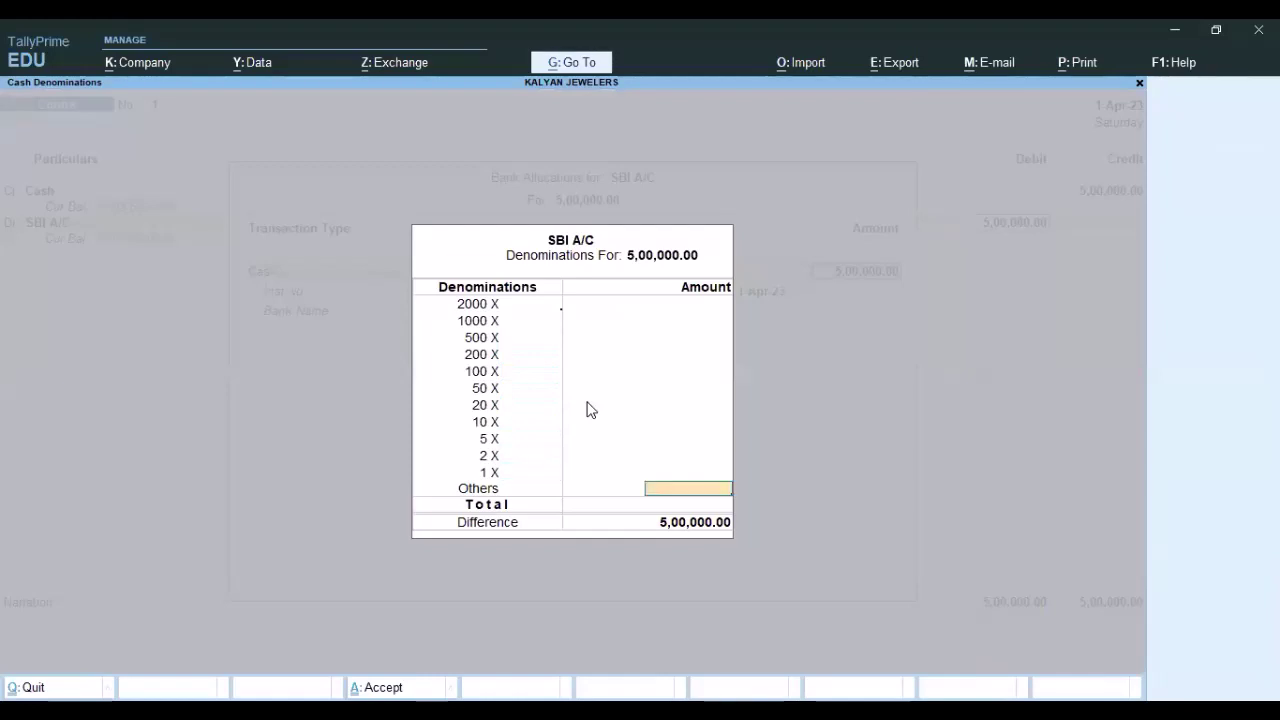
key(Return)
key(Return)
key(Return)
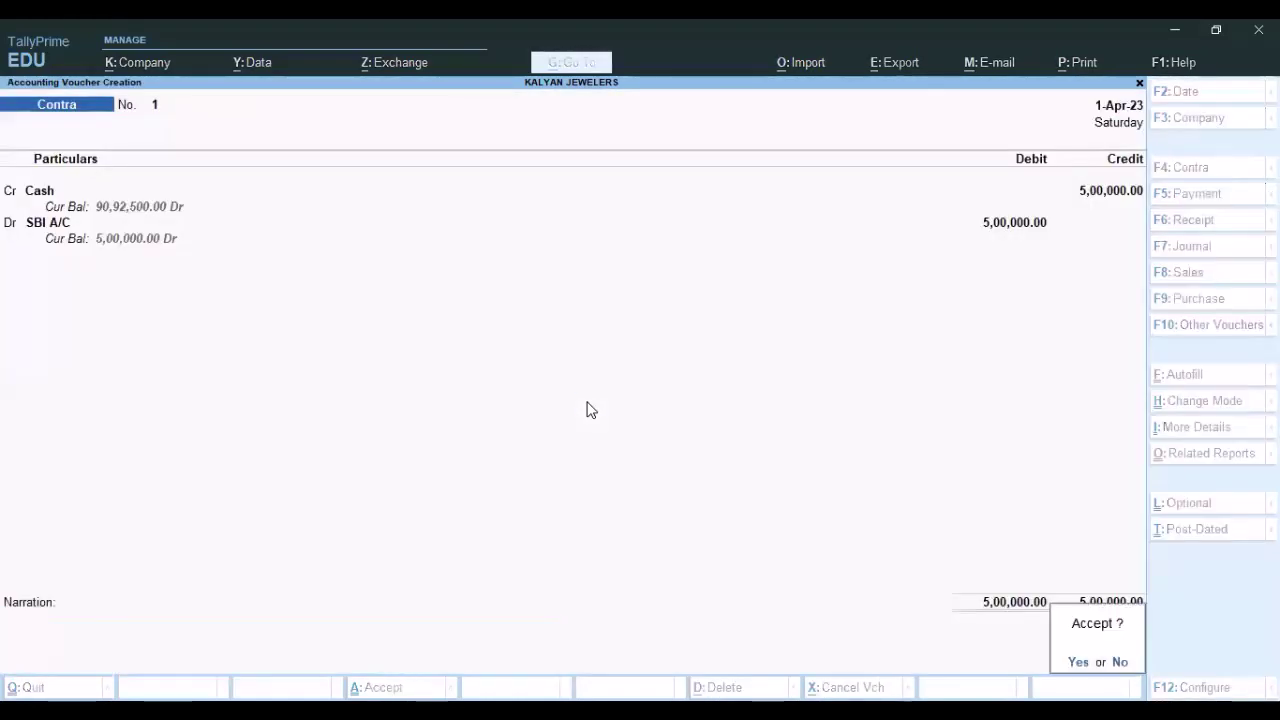
key(y)
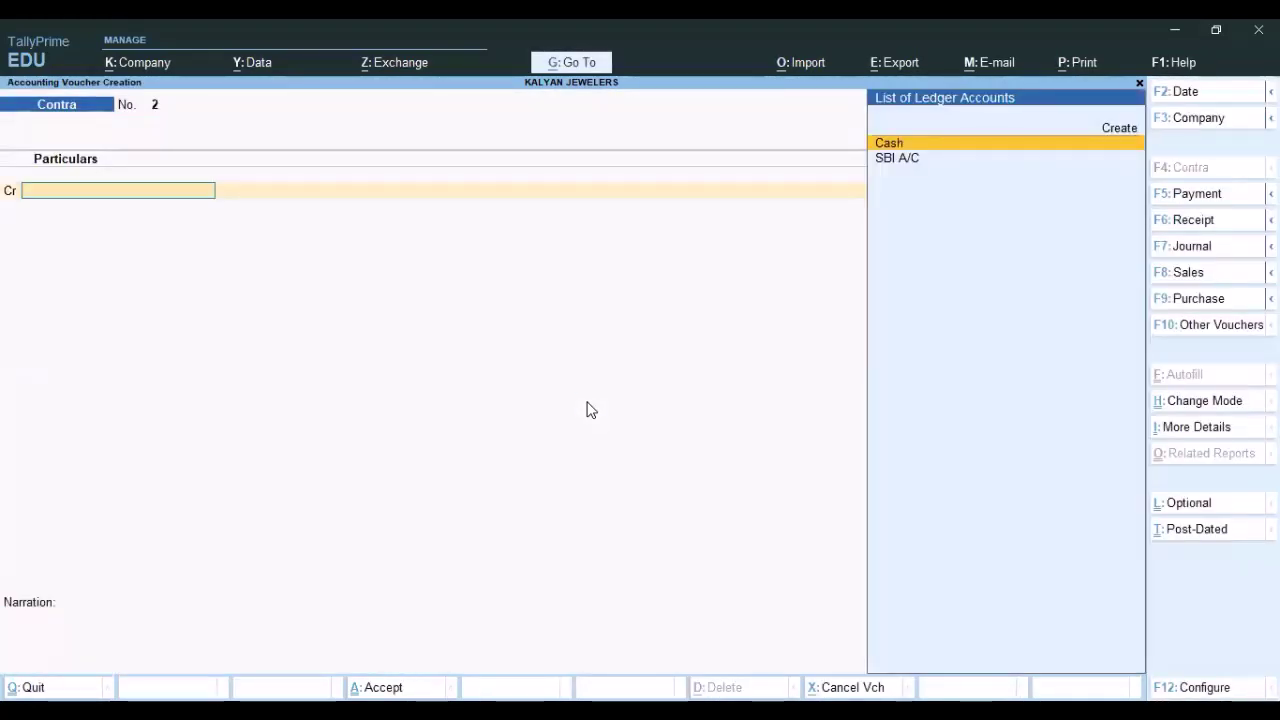
- Start a Payment voucher and begin a new ledger named SHOW ROOM RENT for its debit line
key(F5)
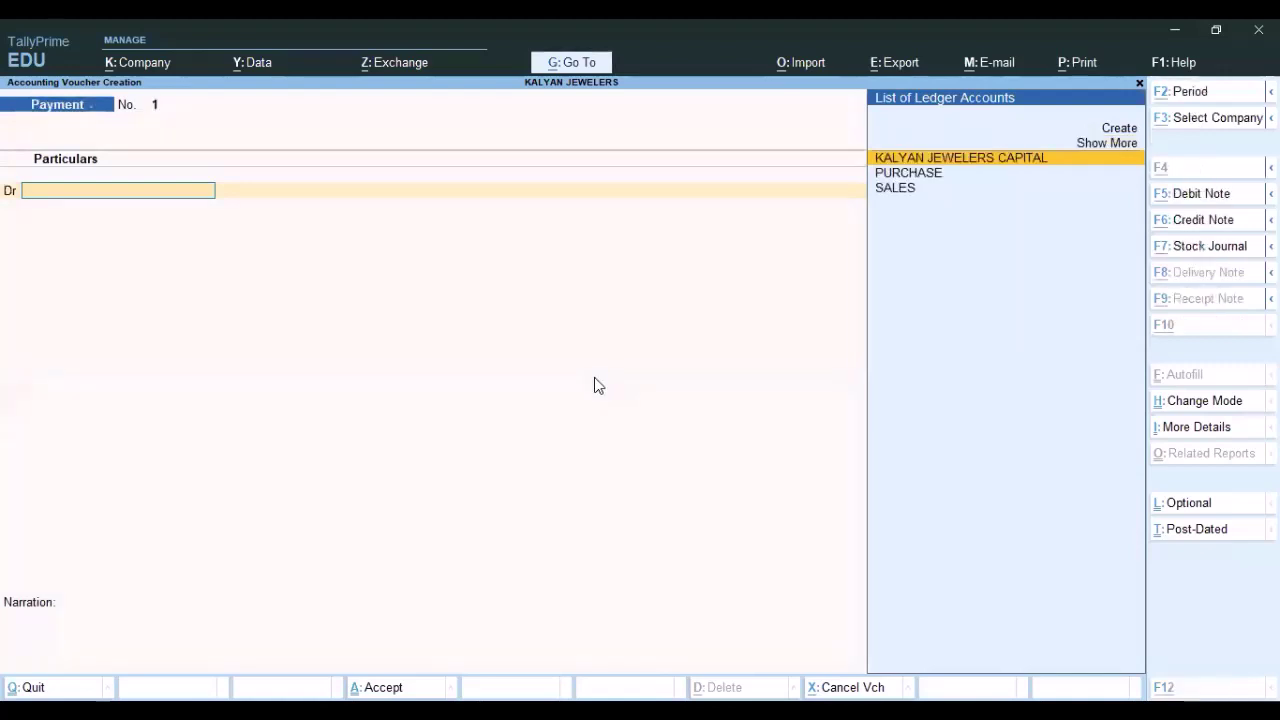
key(alt+c)
text(SHAO)
key(BackSpace)
text(W)
key(BackSpace)
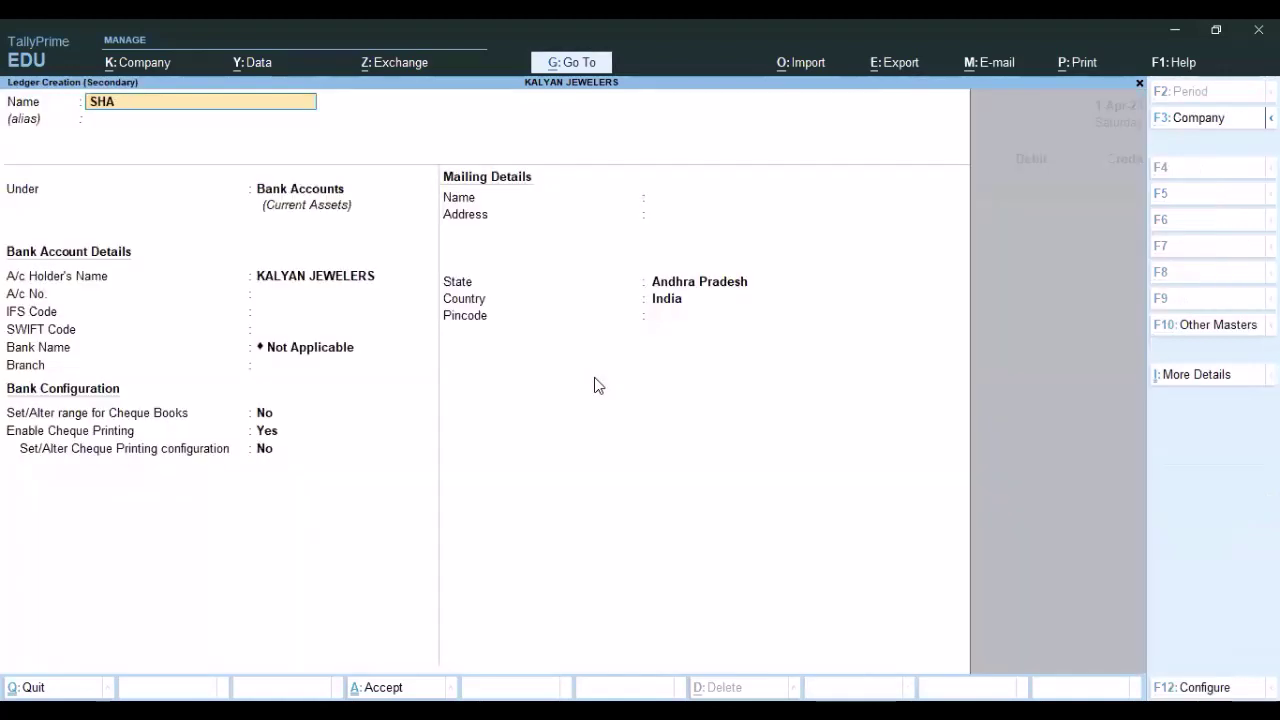
key(BackSpace)
text(O)
key(BackSpace)
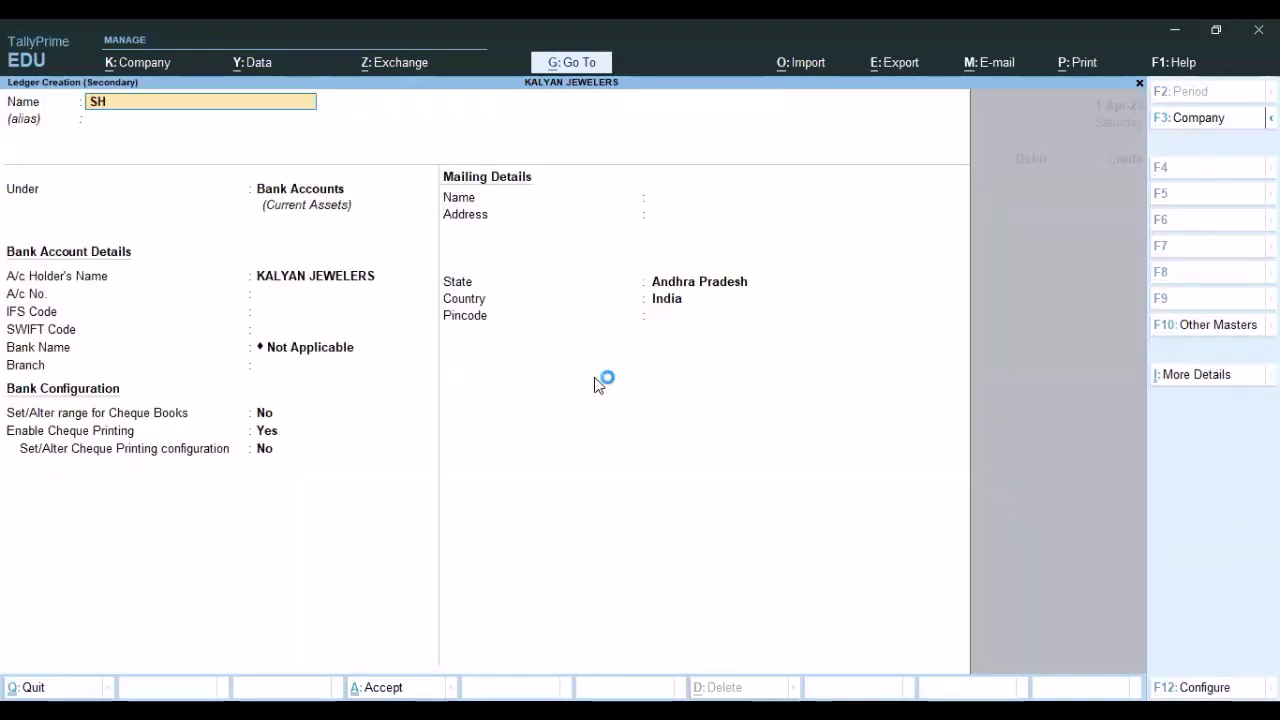
key(BackSpace)
key(BackSpace)
text(SHOW ROOM R)
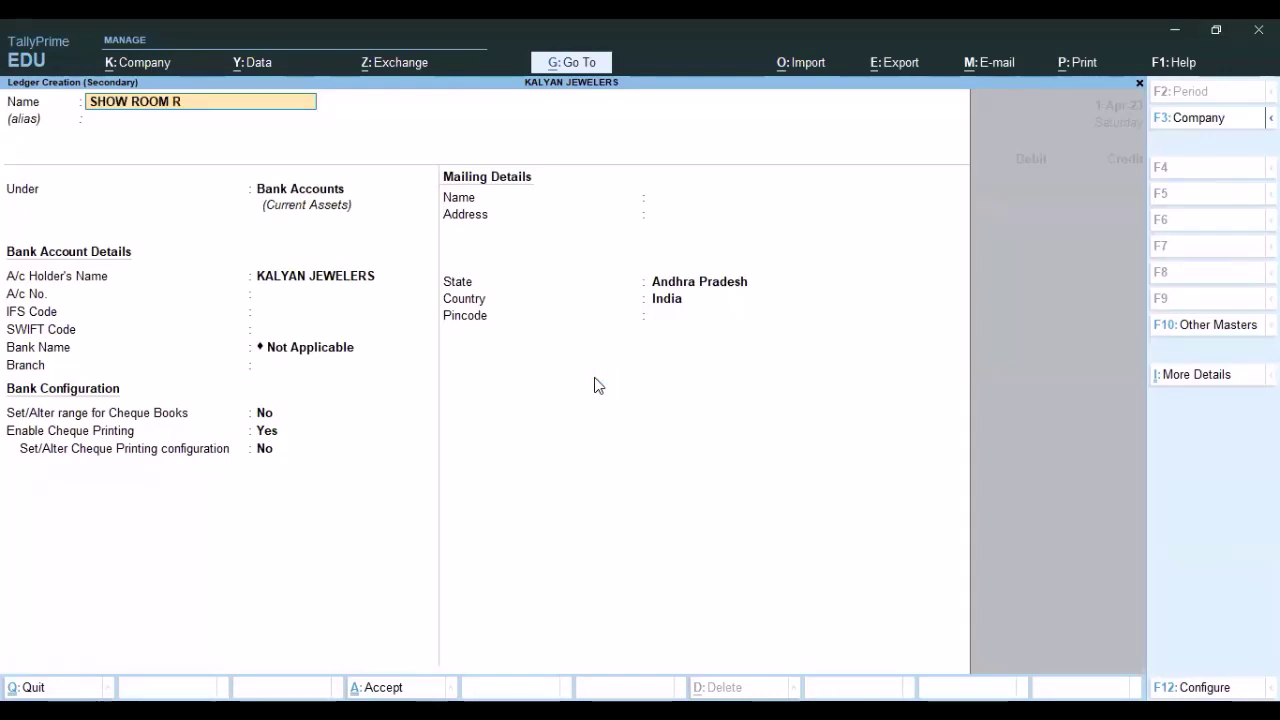
text(ENT)
- Group the SHOW ROOM RENT ledger under Indirect Expenses, keep its remaining default details and save it
key(Return)
text(i)
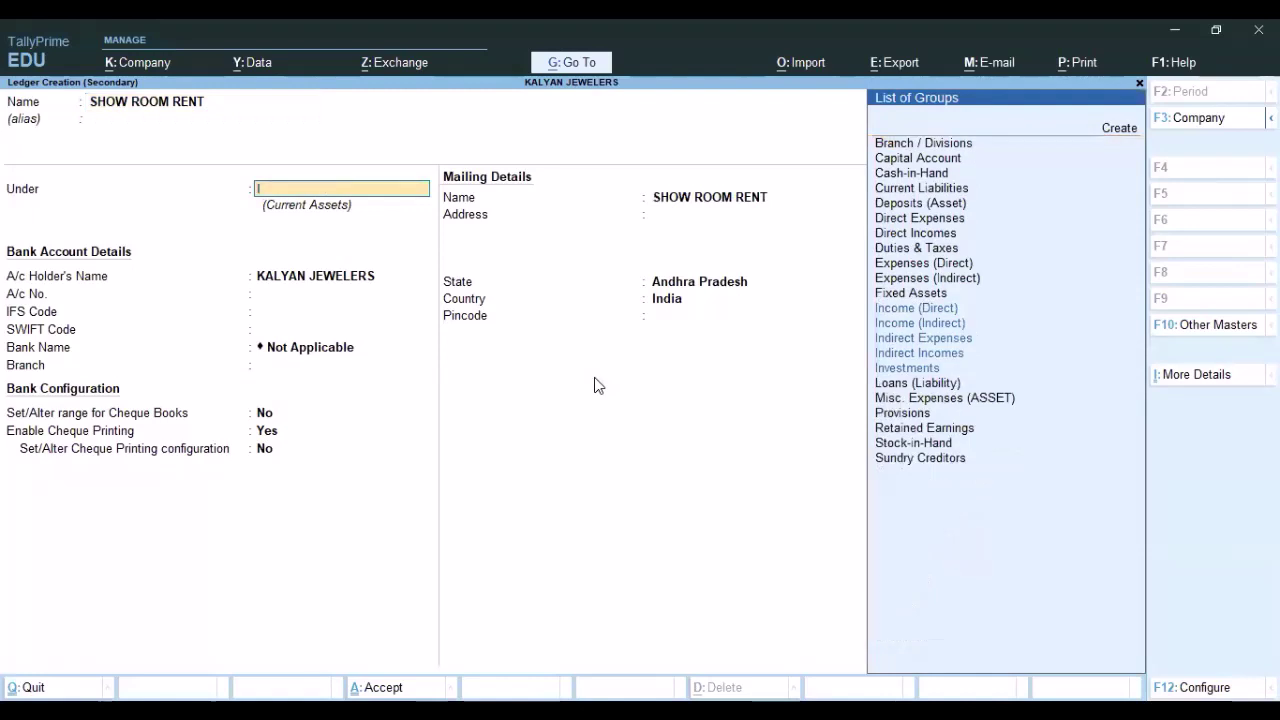
text(nd)
key(Return)
key(Return)
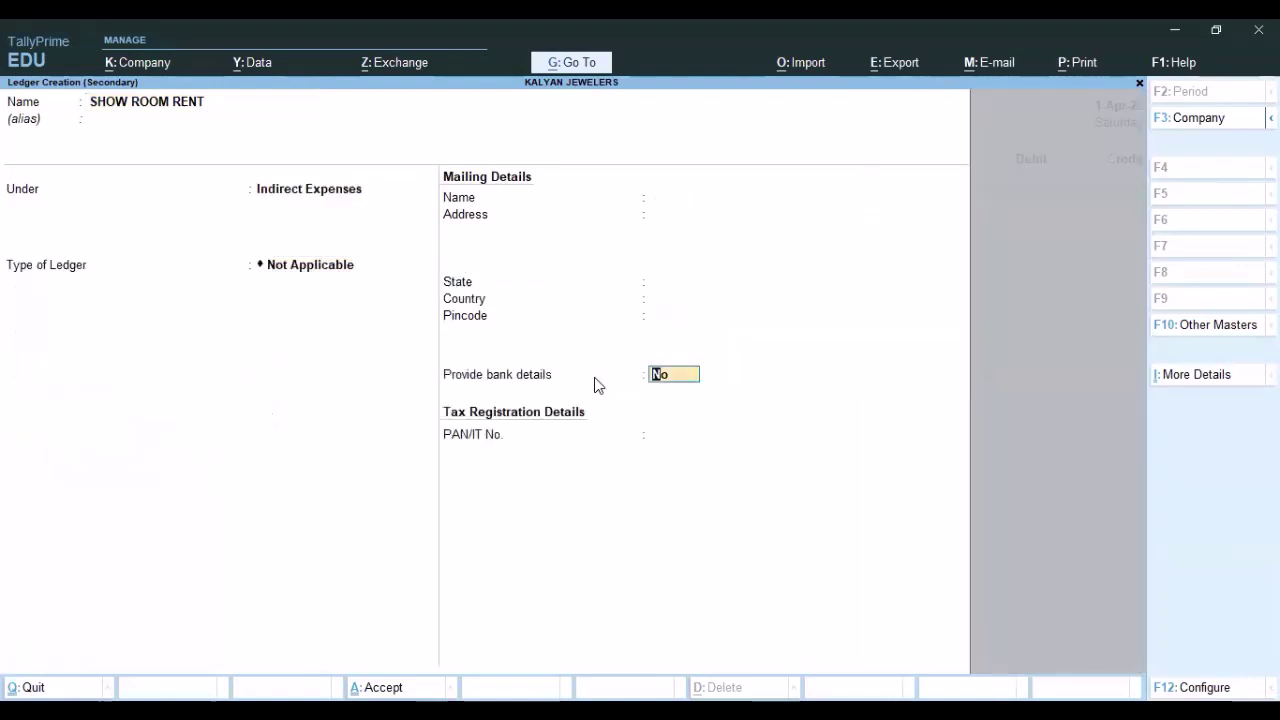
key(Return)
key(Return)
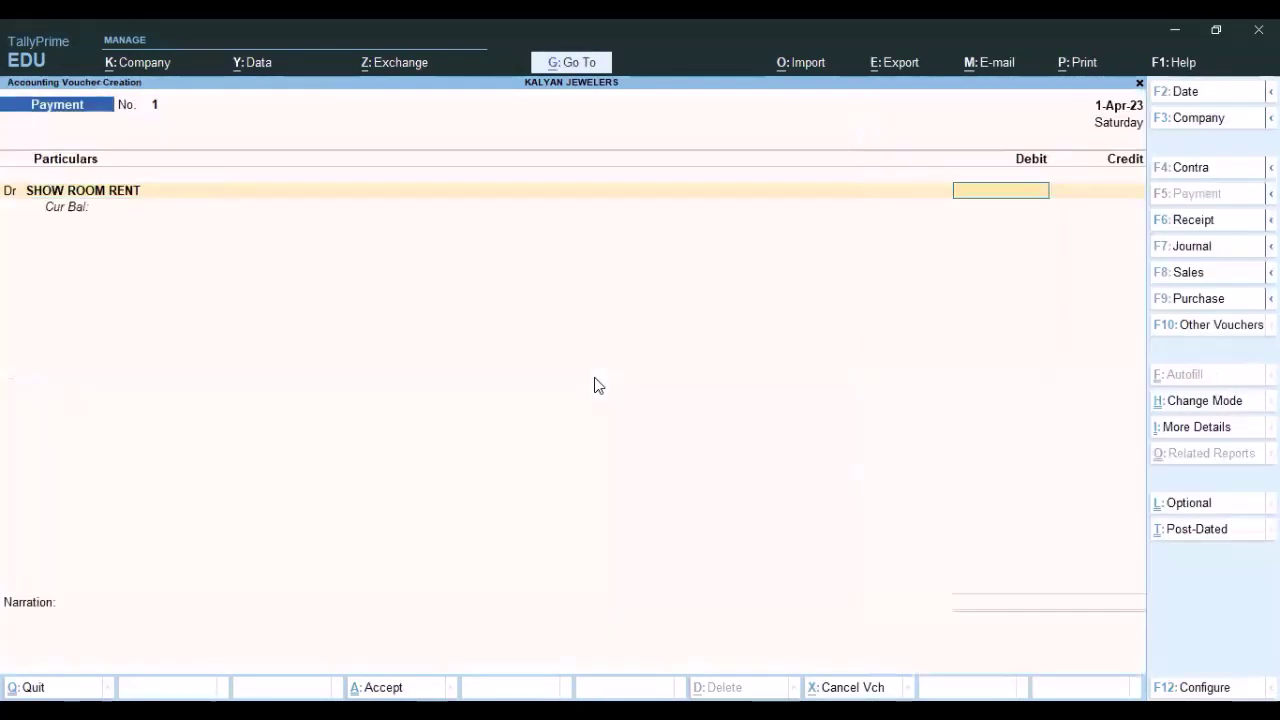
- Debit SHOW ROOM RENT with 30,000, credit Cash with the same amount, leave the narration blank and save the payment voucher
key(alt)
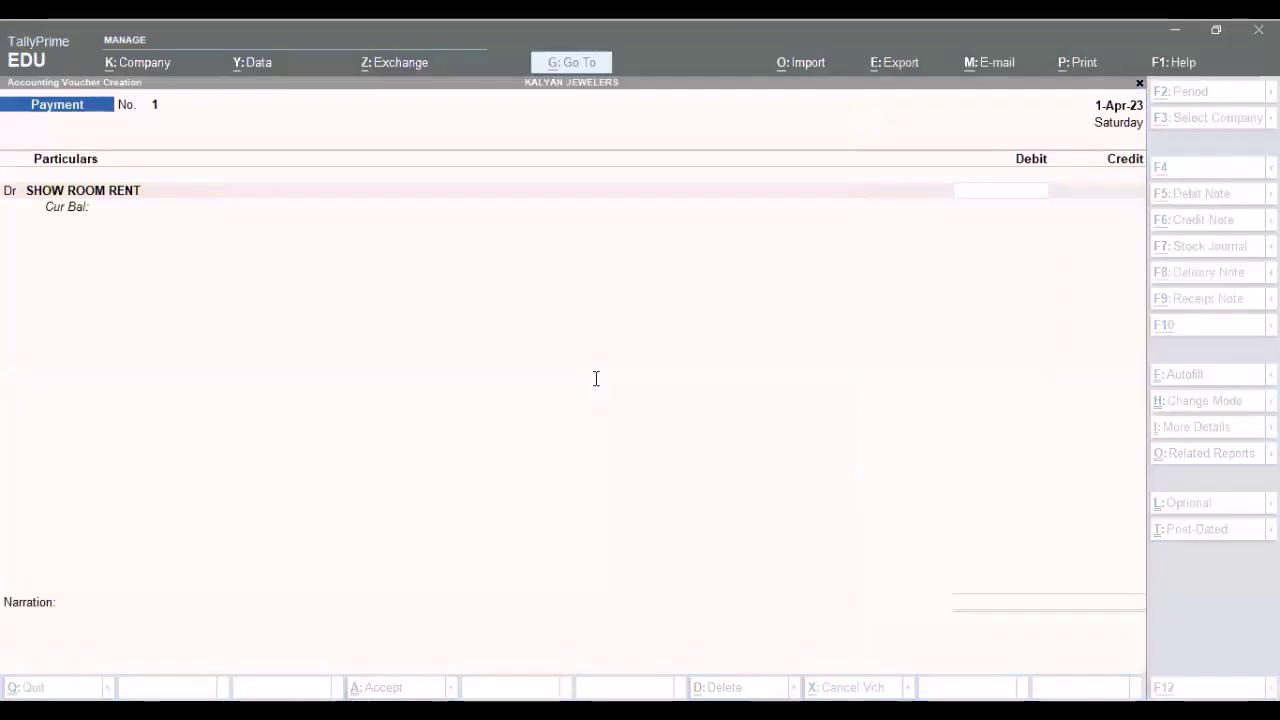
text(30000)
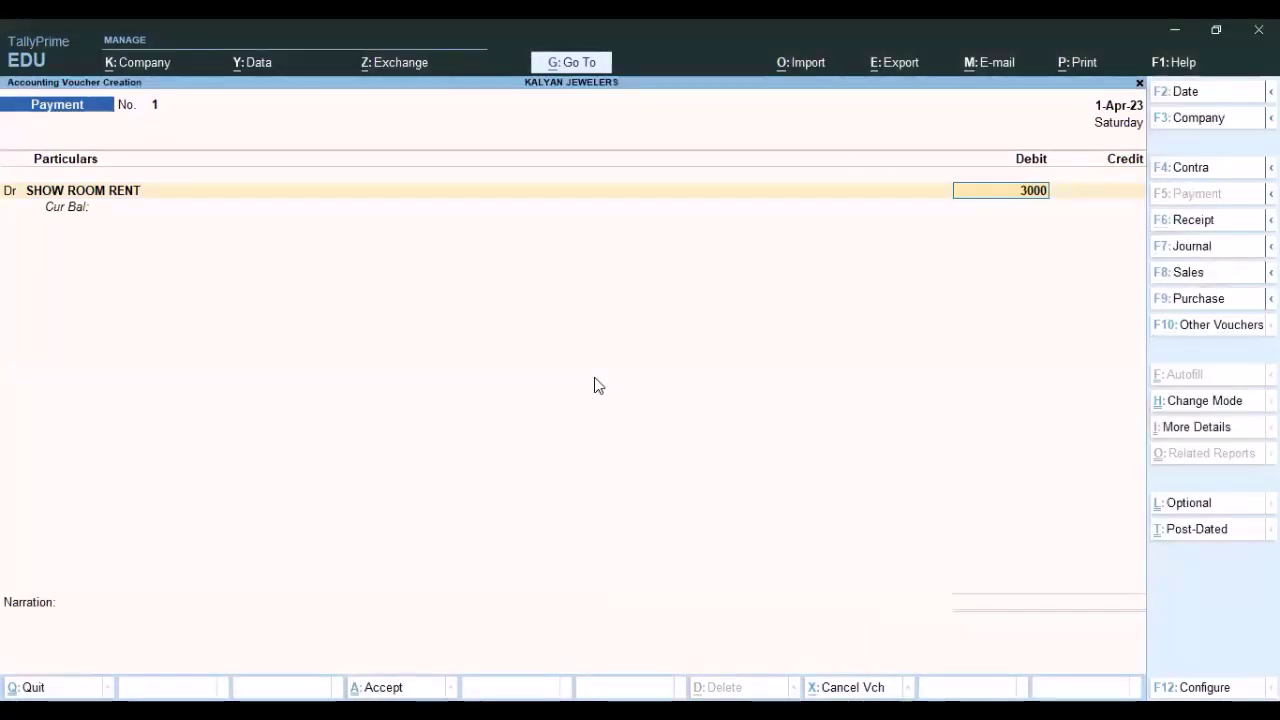
key(Return)
key(Return)
key(Return)
key(Return)
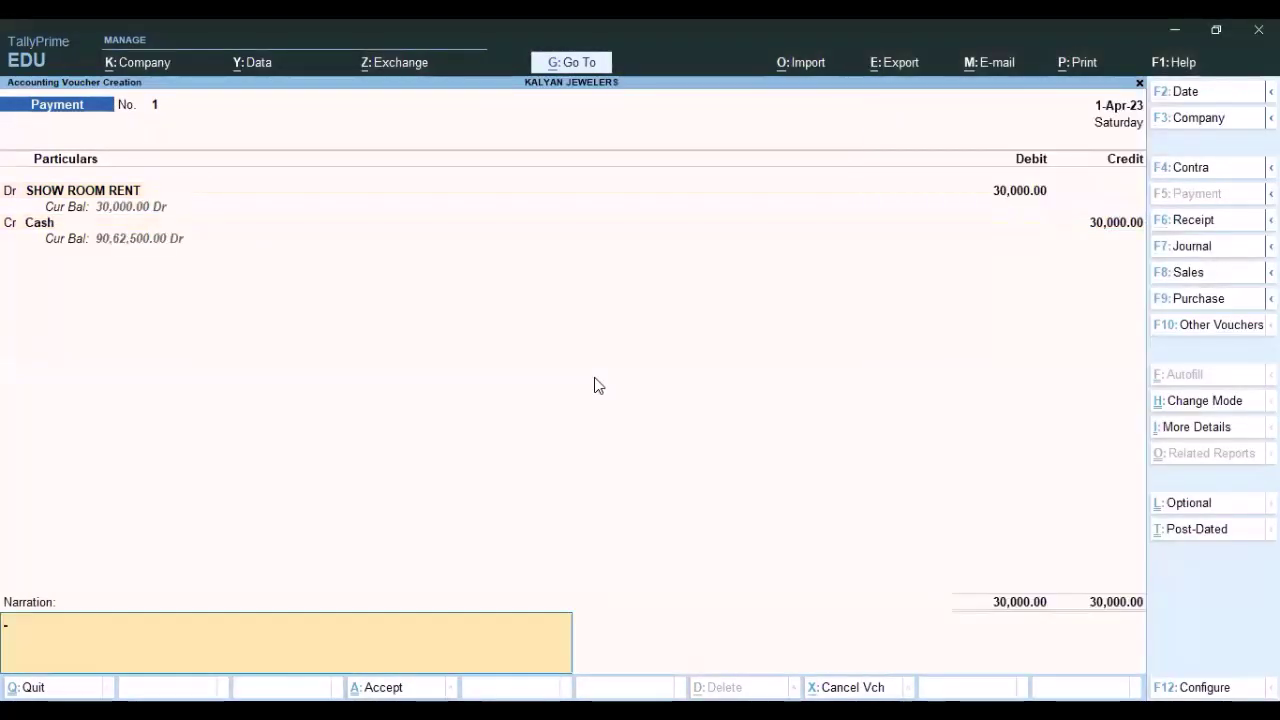
key(Return)
key(Return)
key(Return)
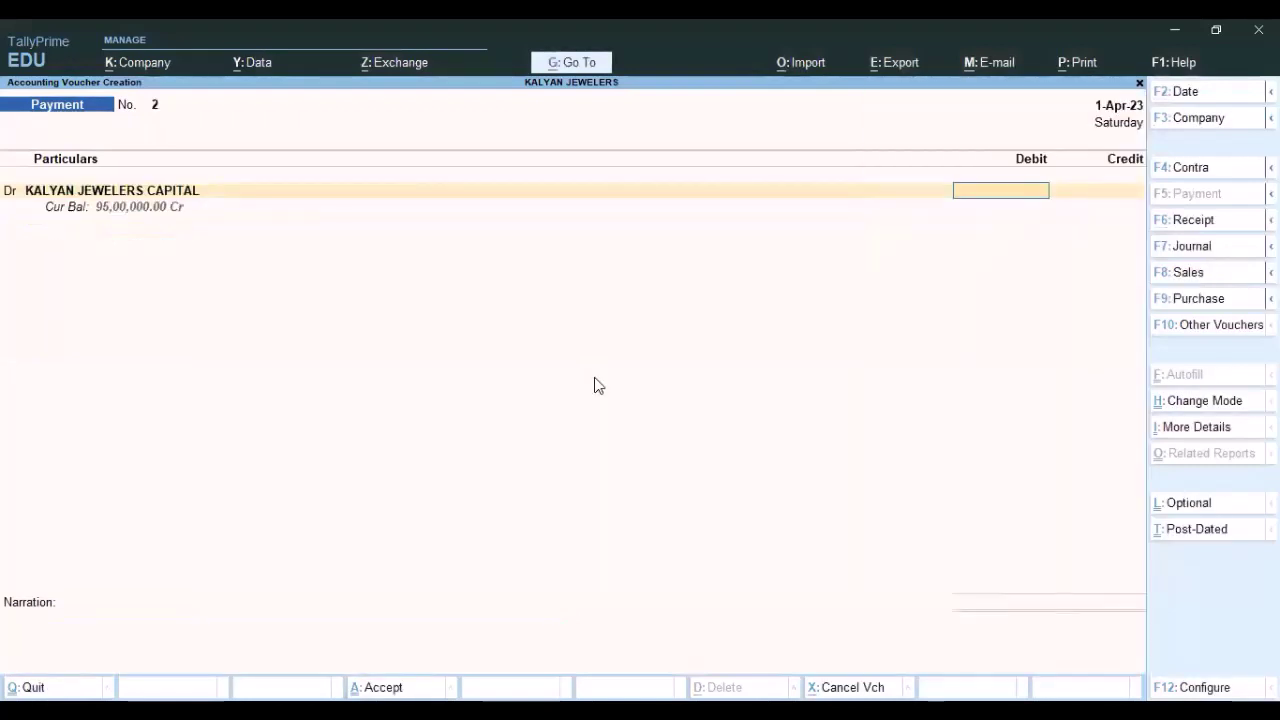
key(alt)
key(ctrl+n)
text(SALA)
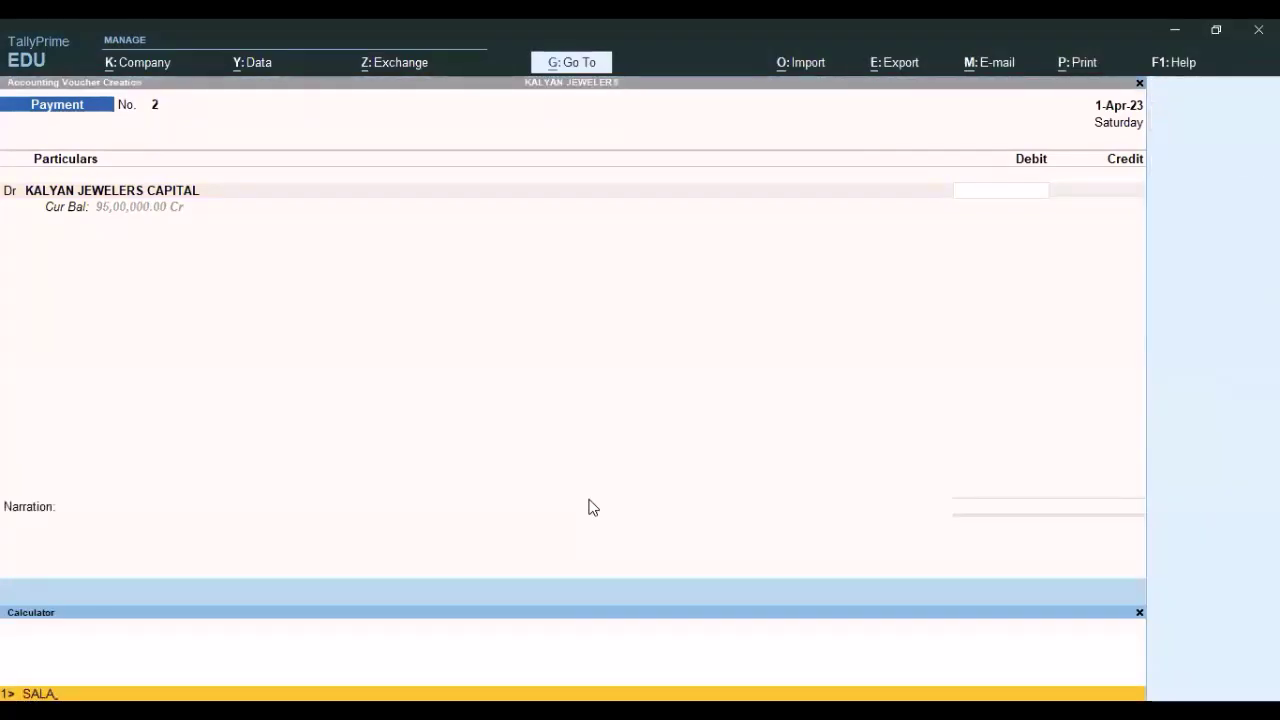
key(ctrl+n)
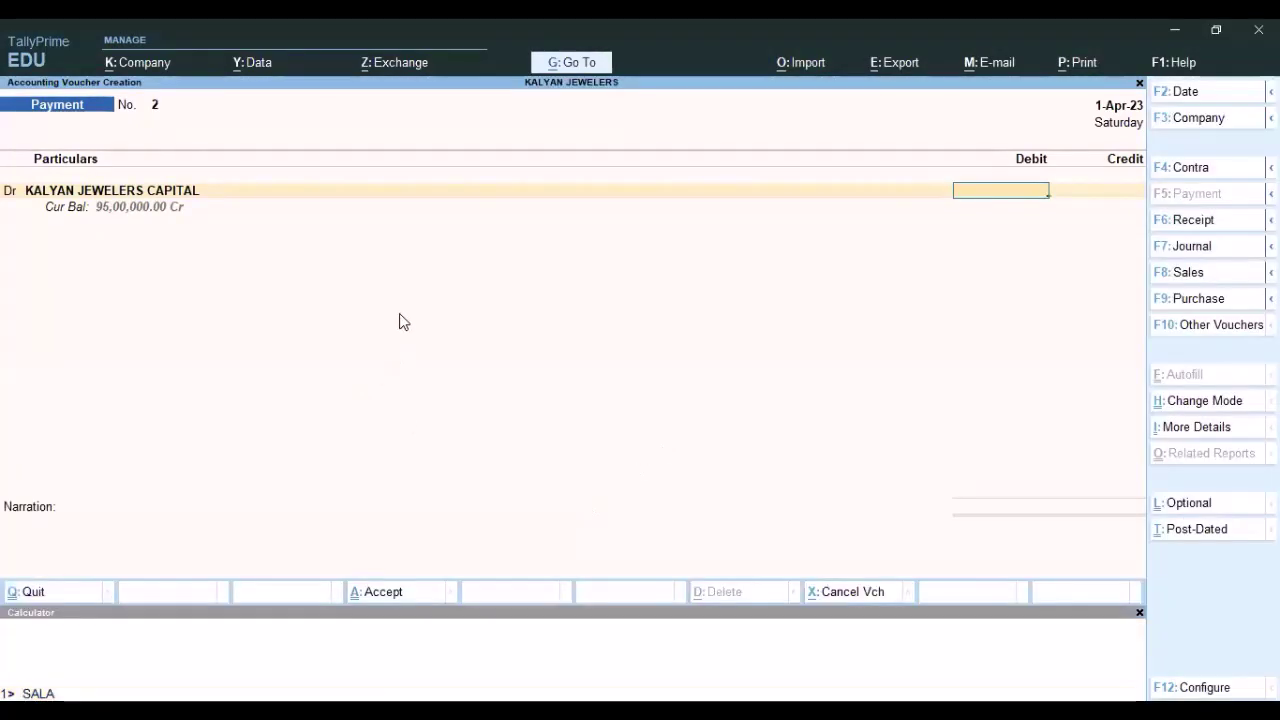
key(BackSpace)
- Create a ledger named SALARIES under Indirect Expenses for the debit line of the second payment voucher
key(alt+c)
text(S)
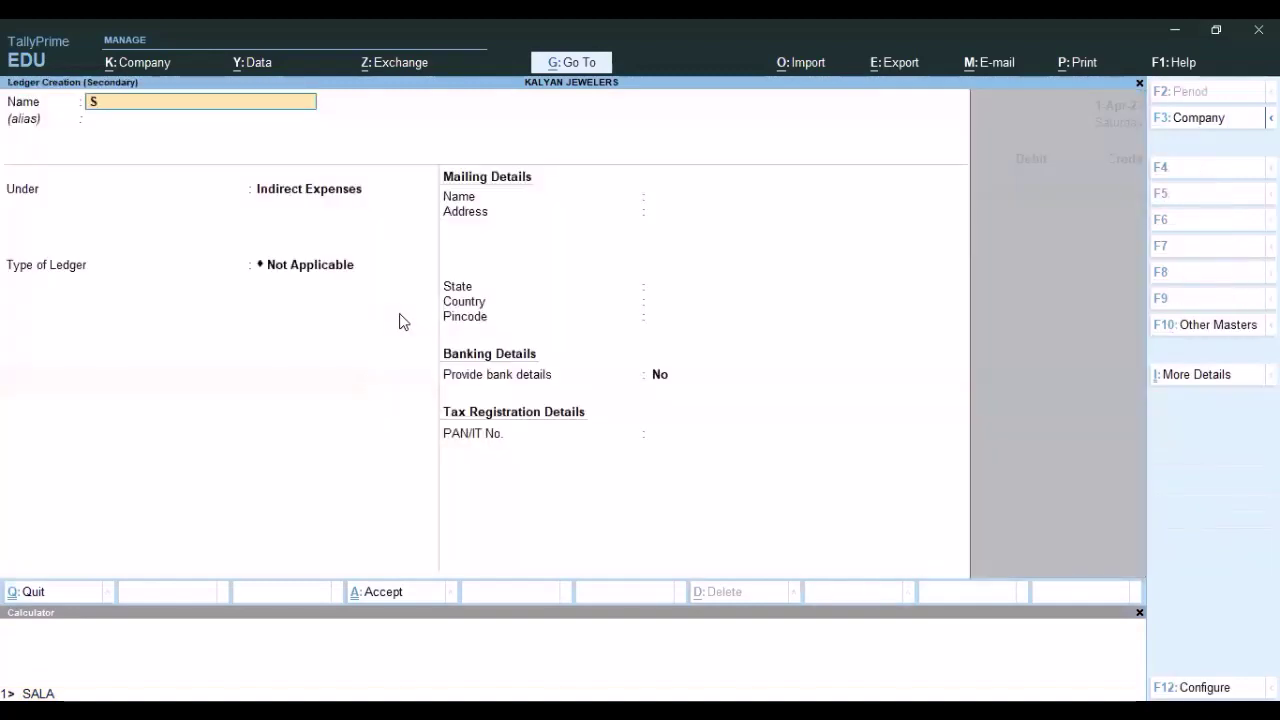
text(ALARIES)
key(Return)
key(Return)
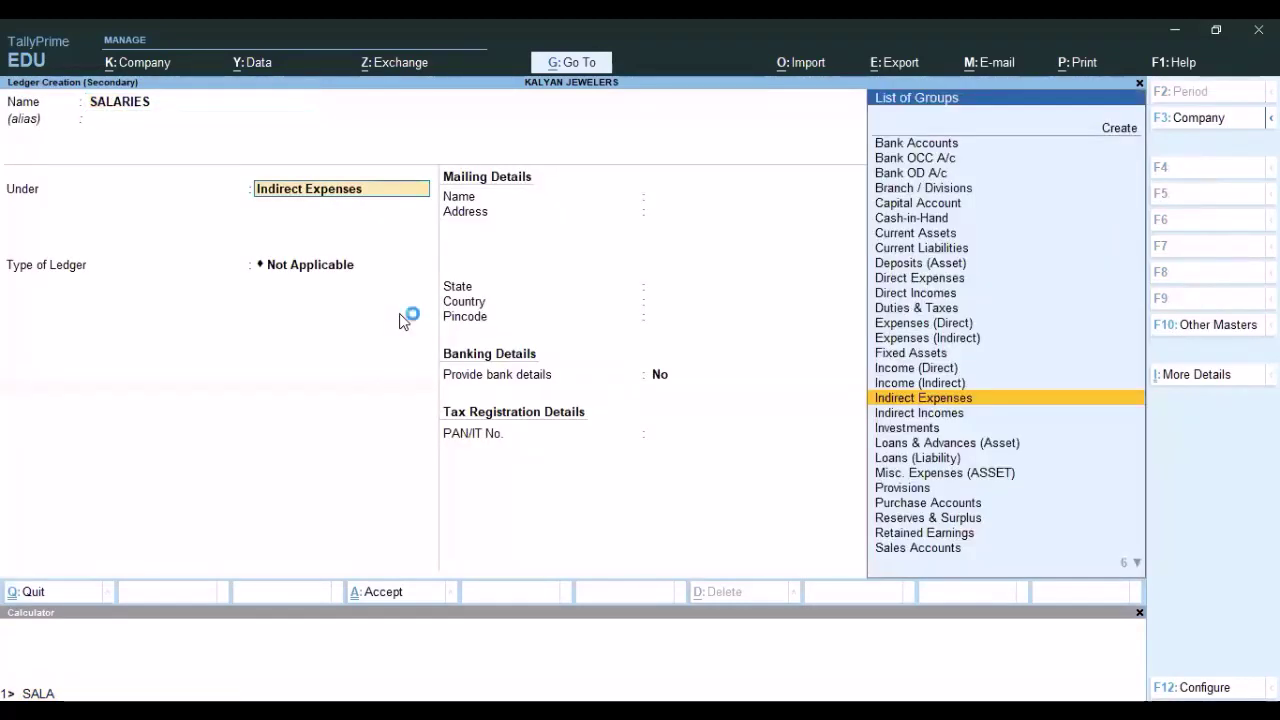
key(Return)
key(Return)
key(Return)
key(Return)
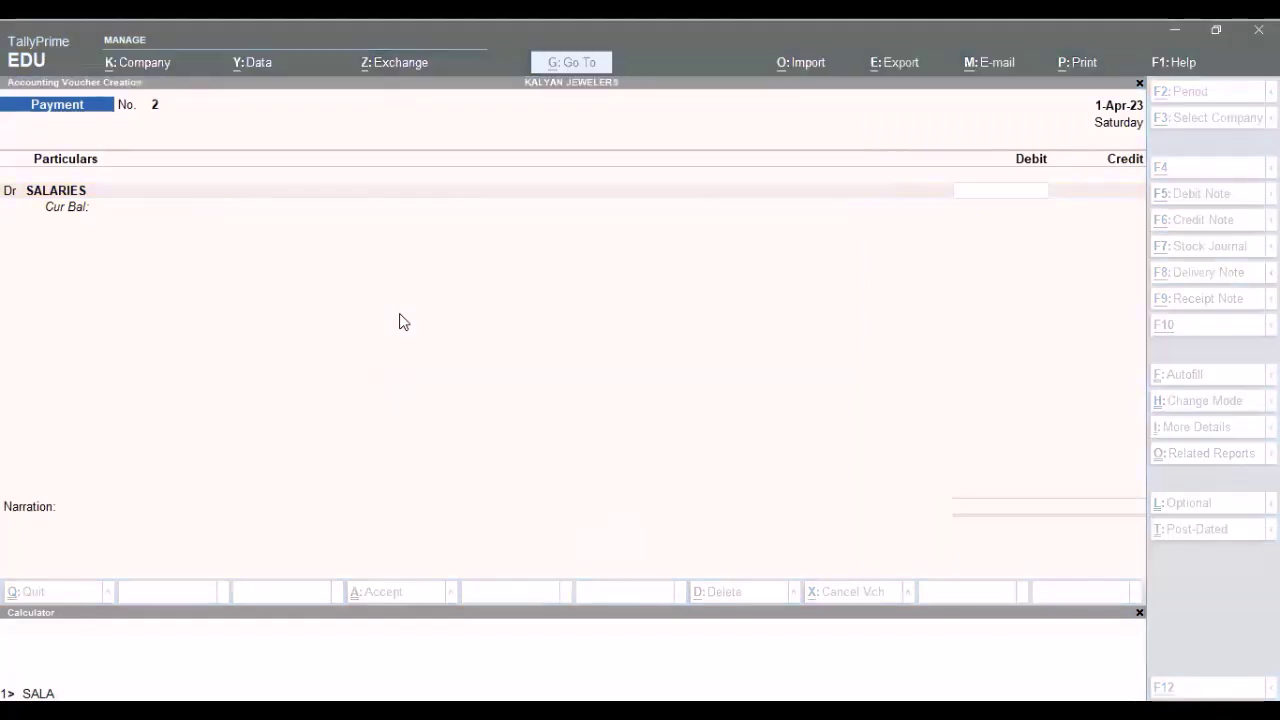
- Debit SALARIES with 50,000, credit Cash with the same amount, leave the narration blank and save the payment voucher
click(399, 322)
text(50000)
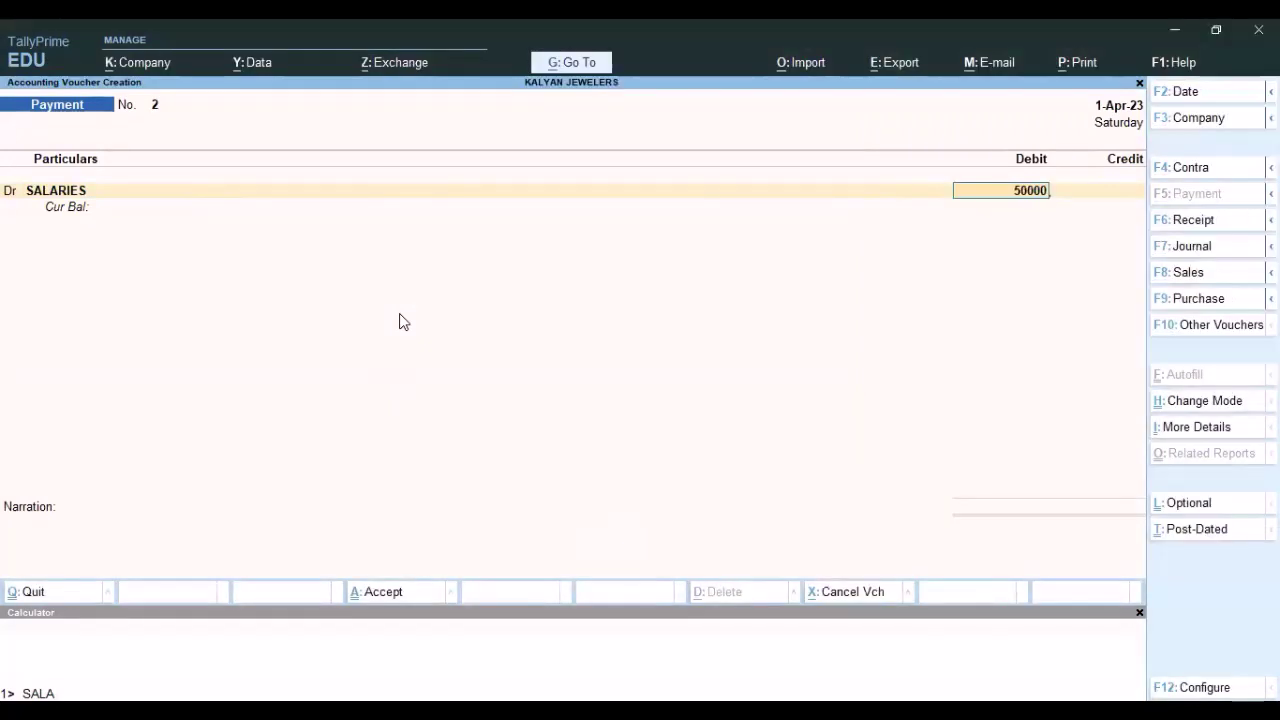
key(Return)
key(Return)
key(Return)
key(Return)
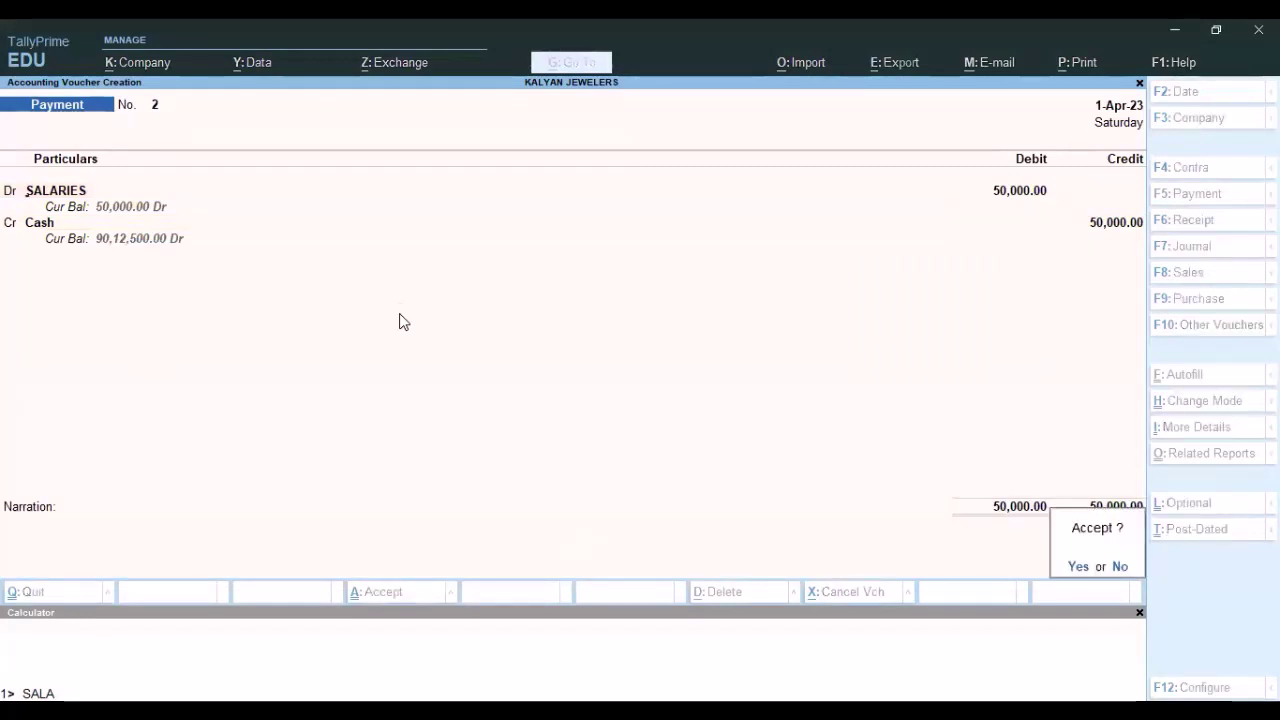
key(Return)
- Start a Receipt voucher and create a ledger named SOLD OLD NEWS PAPERS under Indirect Incomes for its credit line
key(alt+Tab)
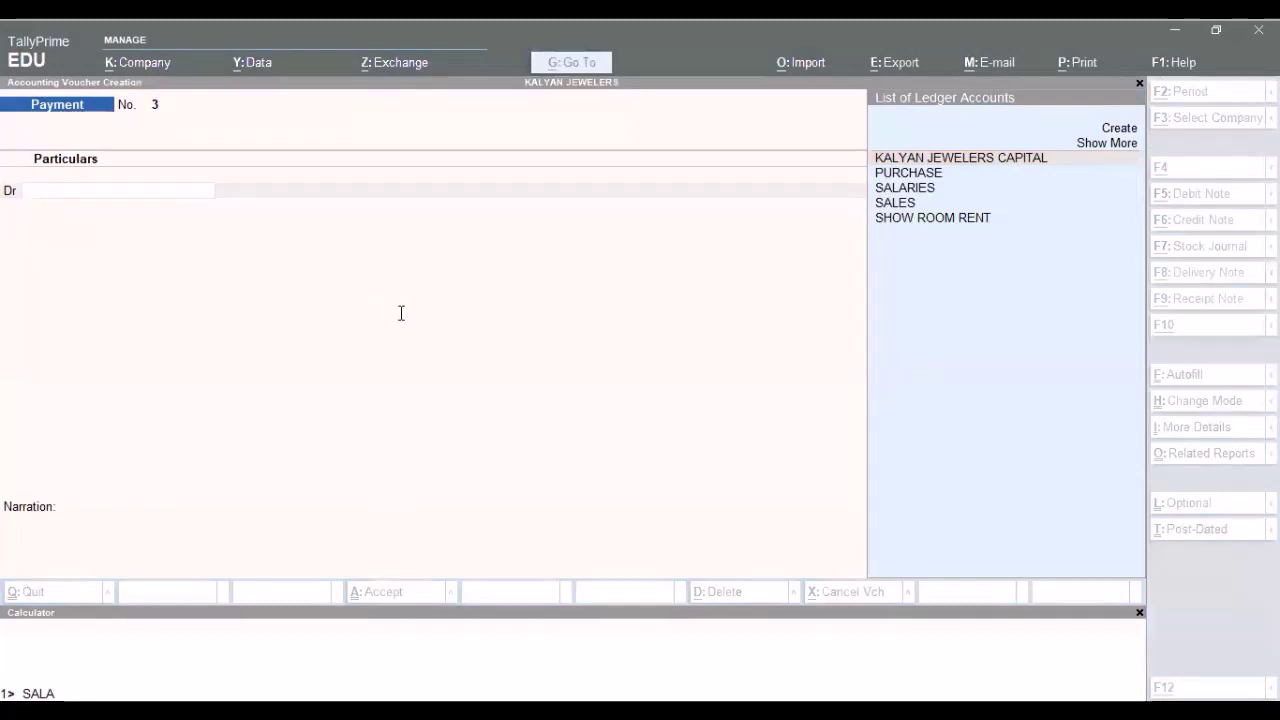
key(F6)
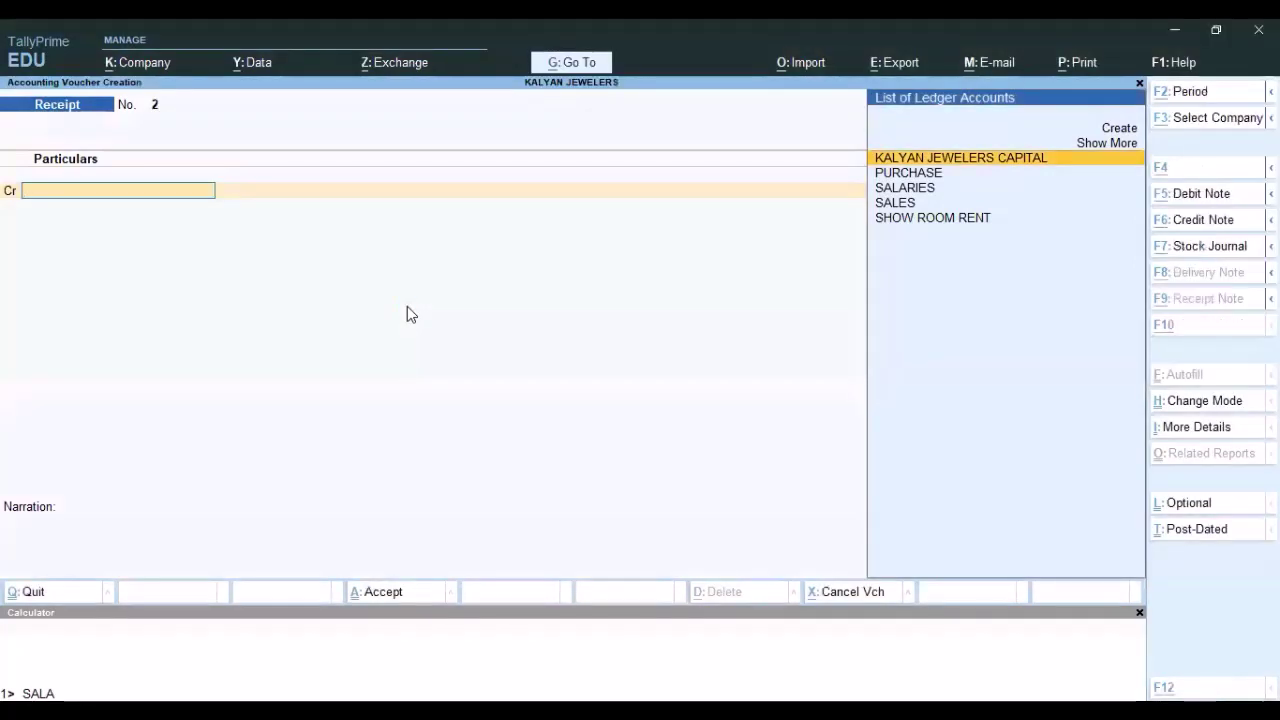
key(alt+c)
text(S)
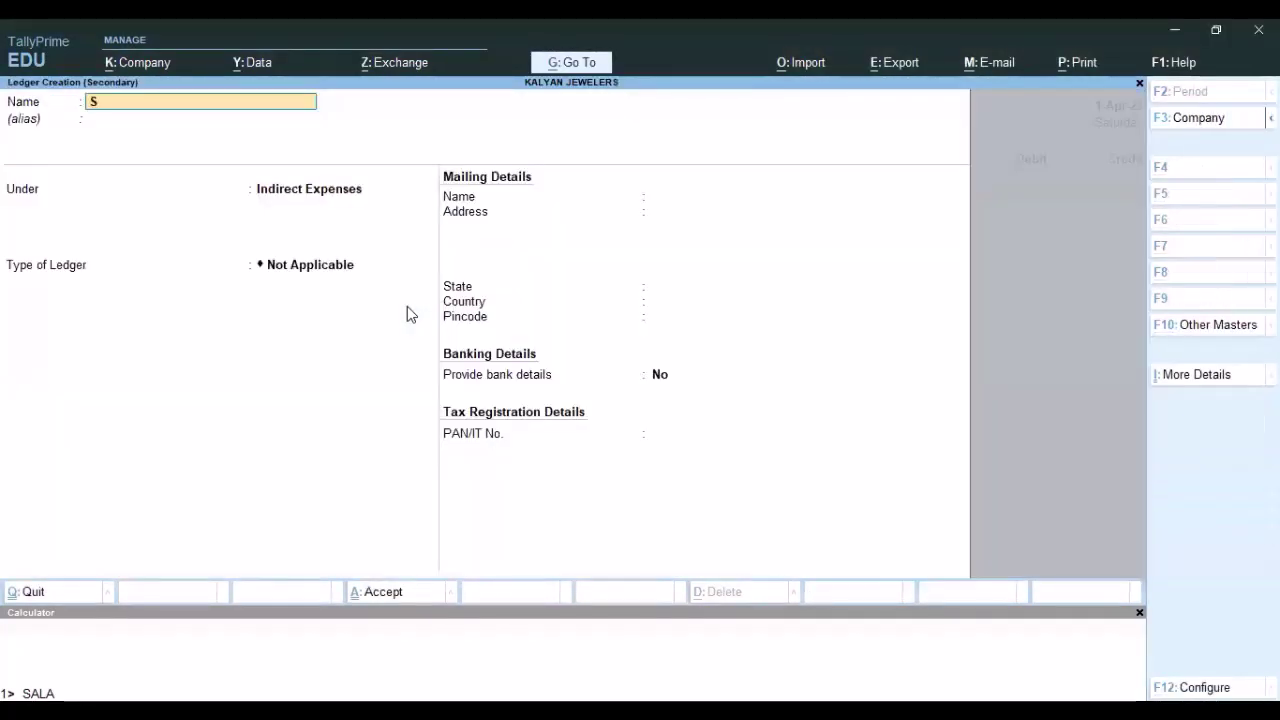
text(OLD OLD NEWS PAPERS)
key(Return)
key(Return)
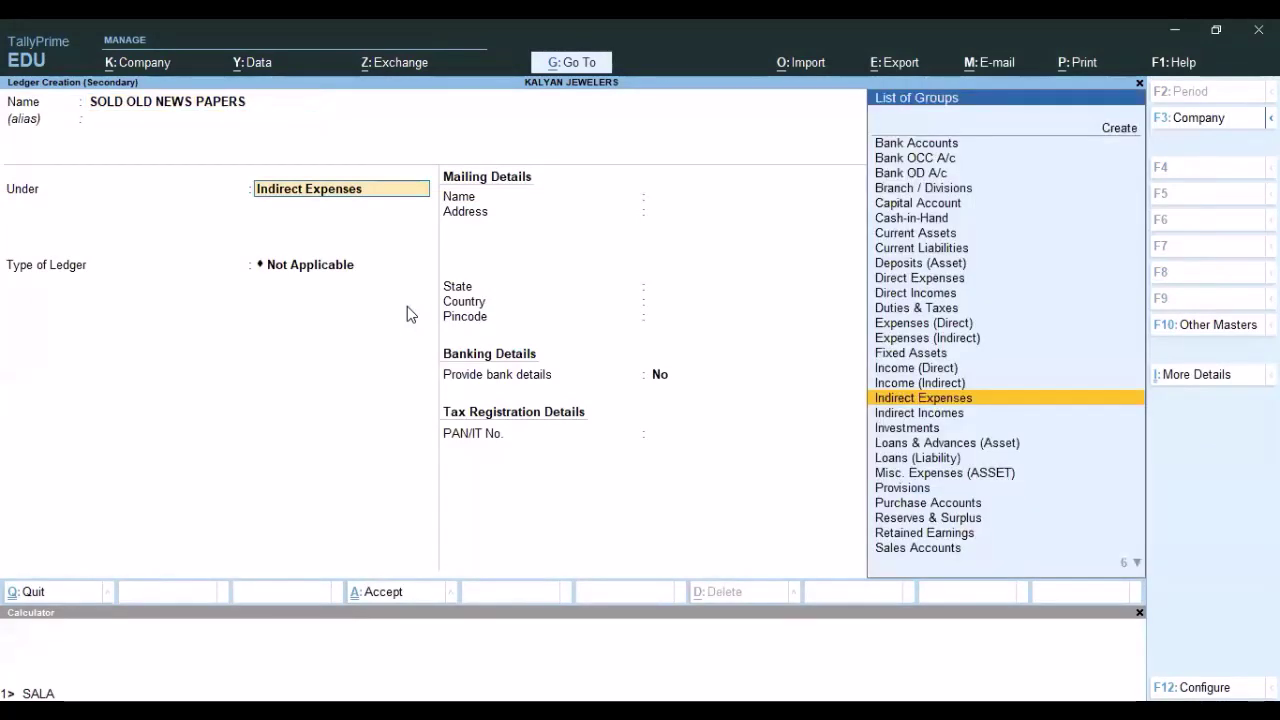
text(I)
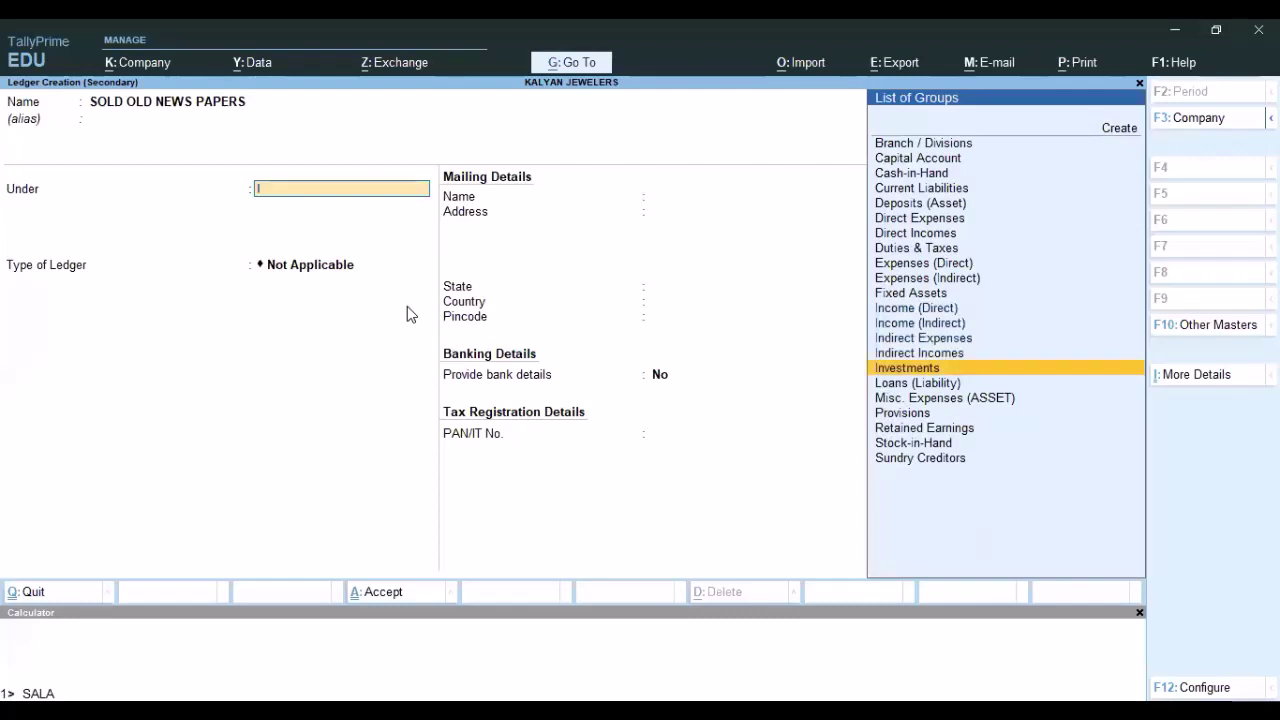
key(Up)
key(Return)
key(Return)
key(Return)
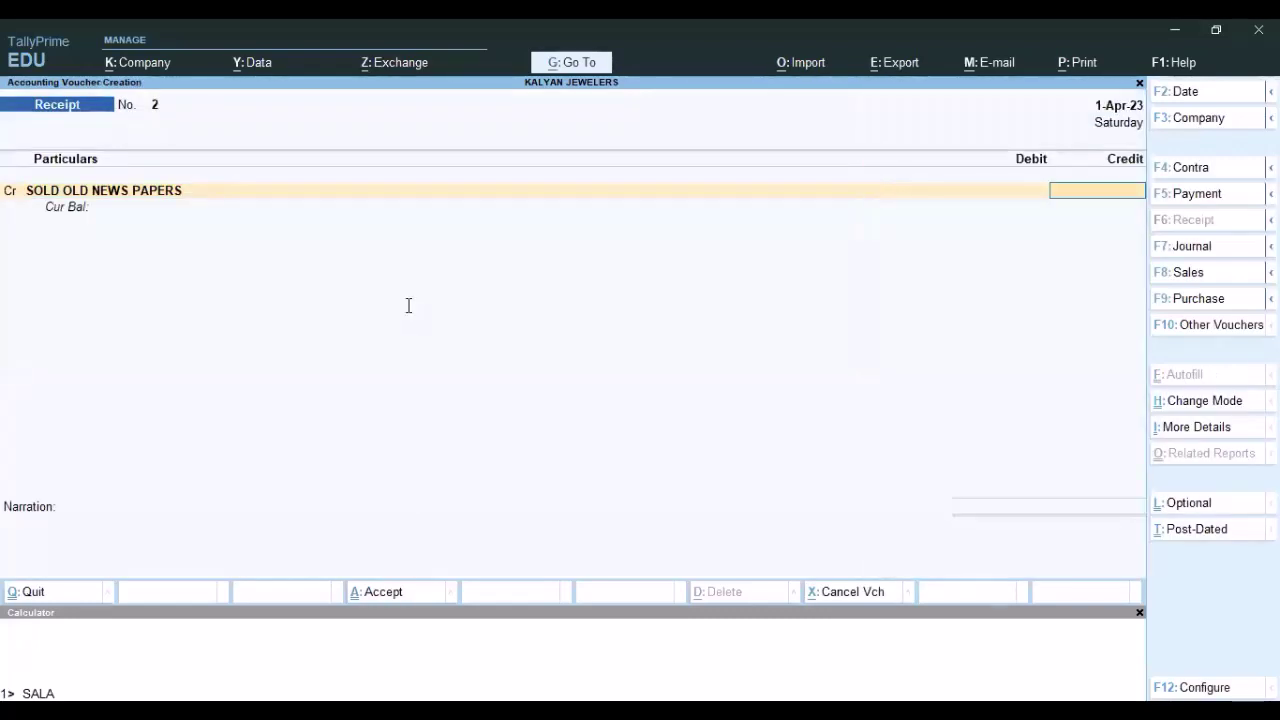
- Credit SOLD OLD NEWS PAPERS with 1,000, debit Cash with the same amount, leave the narration blank and save the receipt voucher
text(1000)
key(Return)
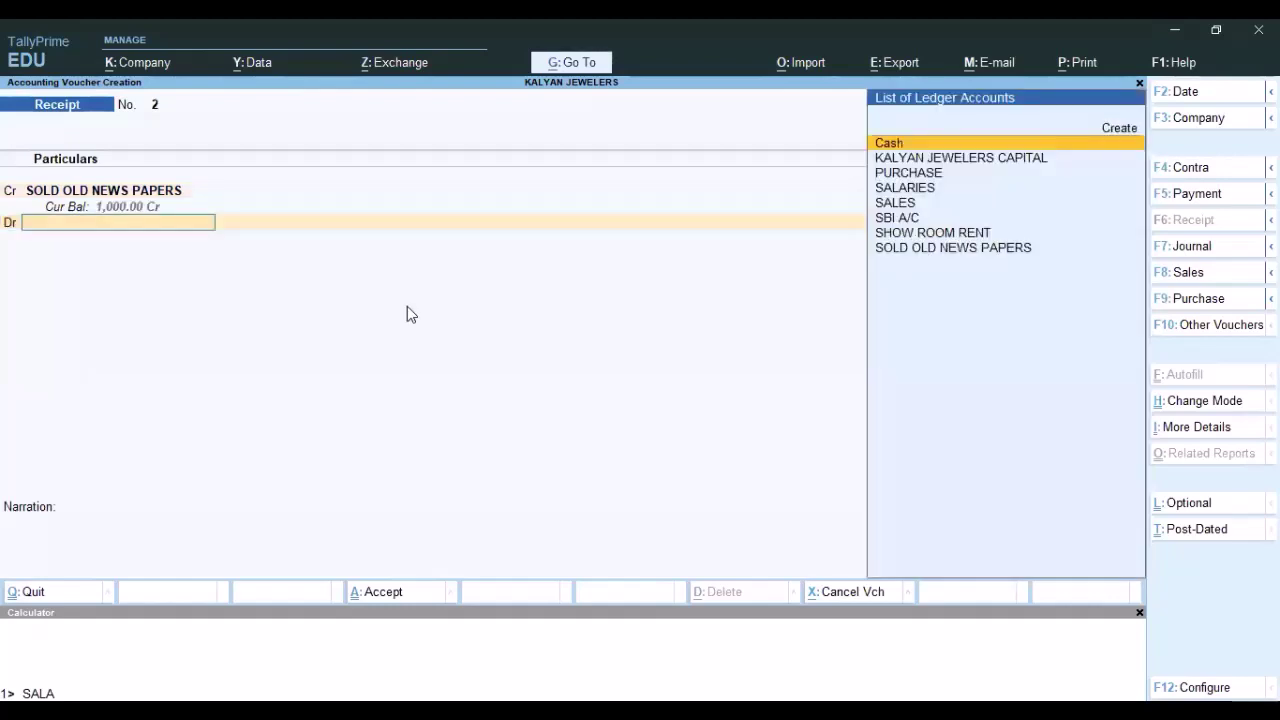
key(Return)
key(Return)
key(Return)
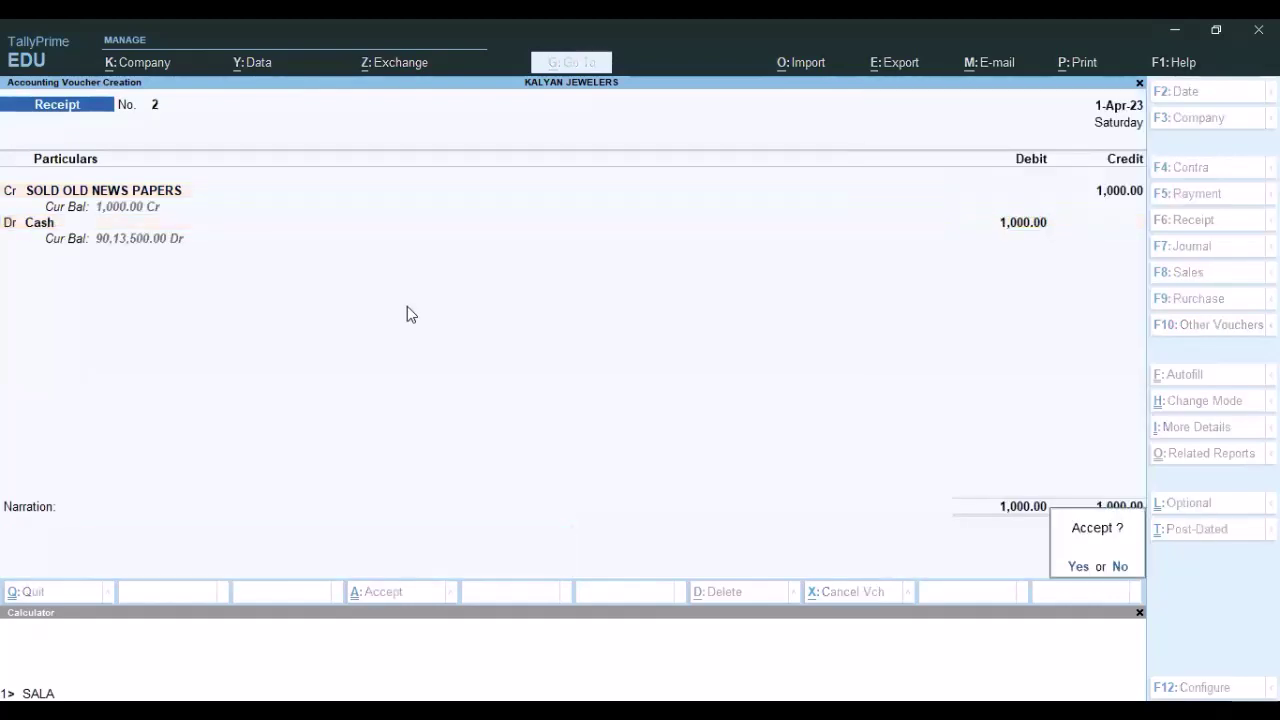
key(Return)
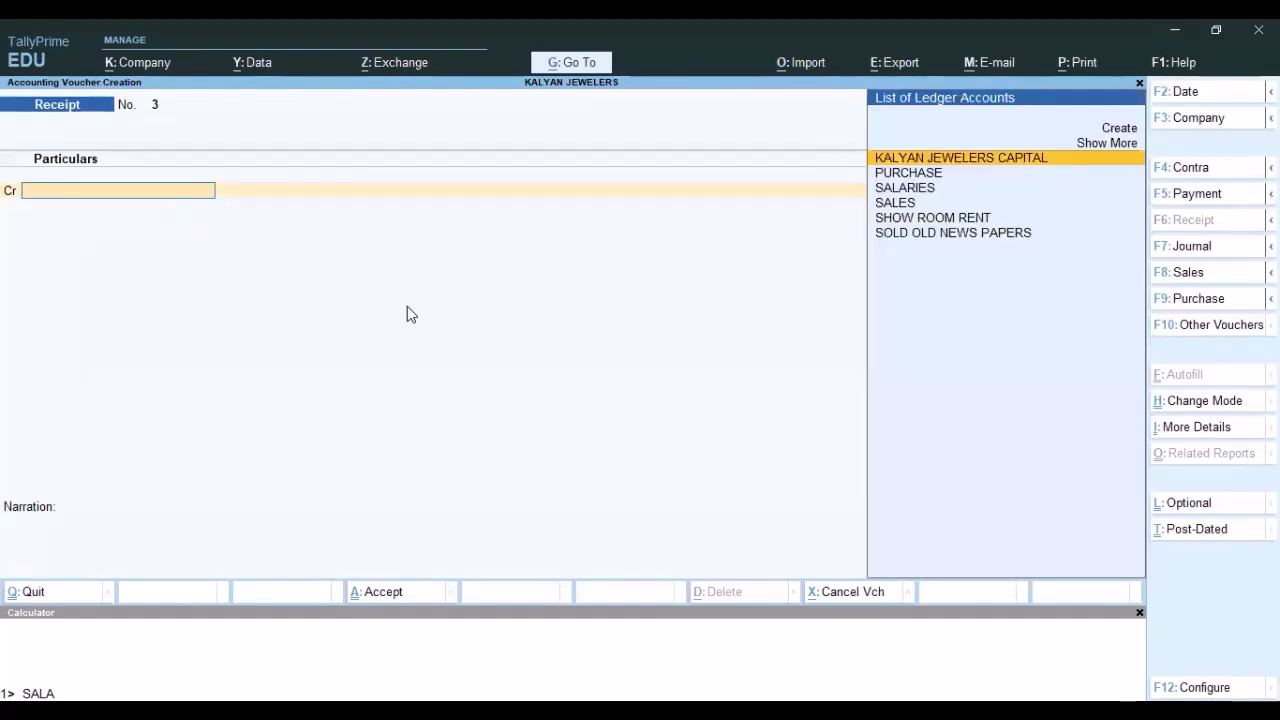
- Start a Contra voucher and credit SBI A/C with 10,000
key(alt)
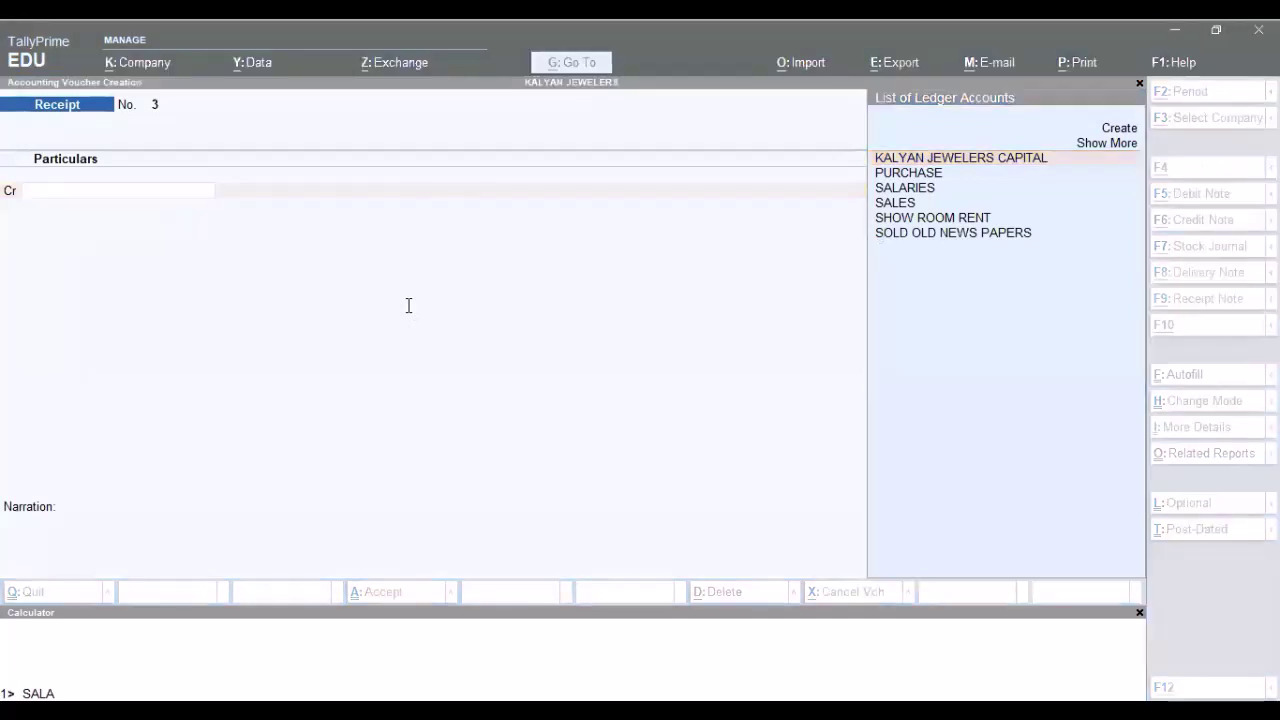
key(F4)
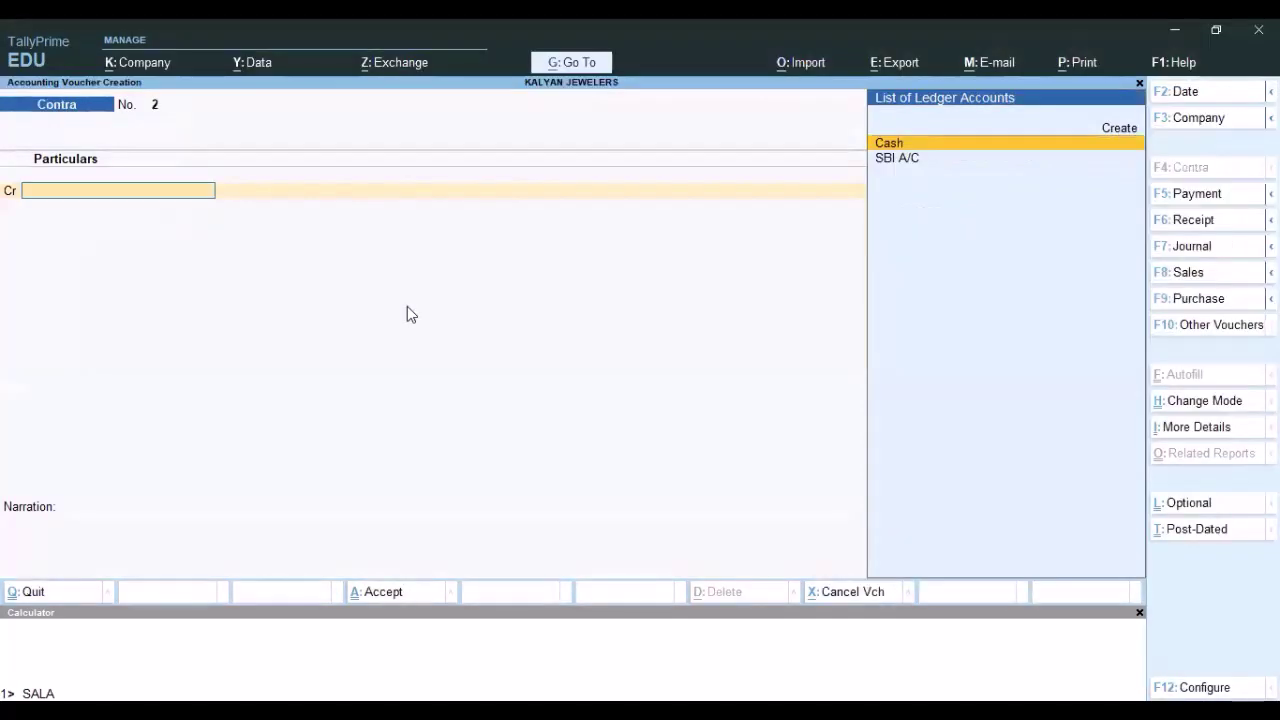
key(Down)
key(Return)
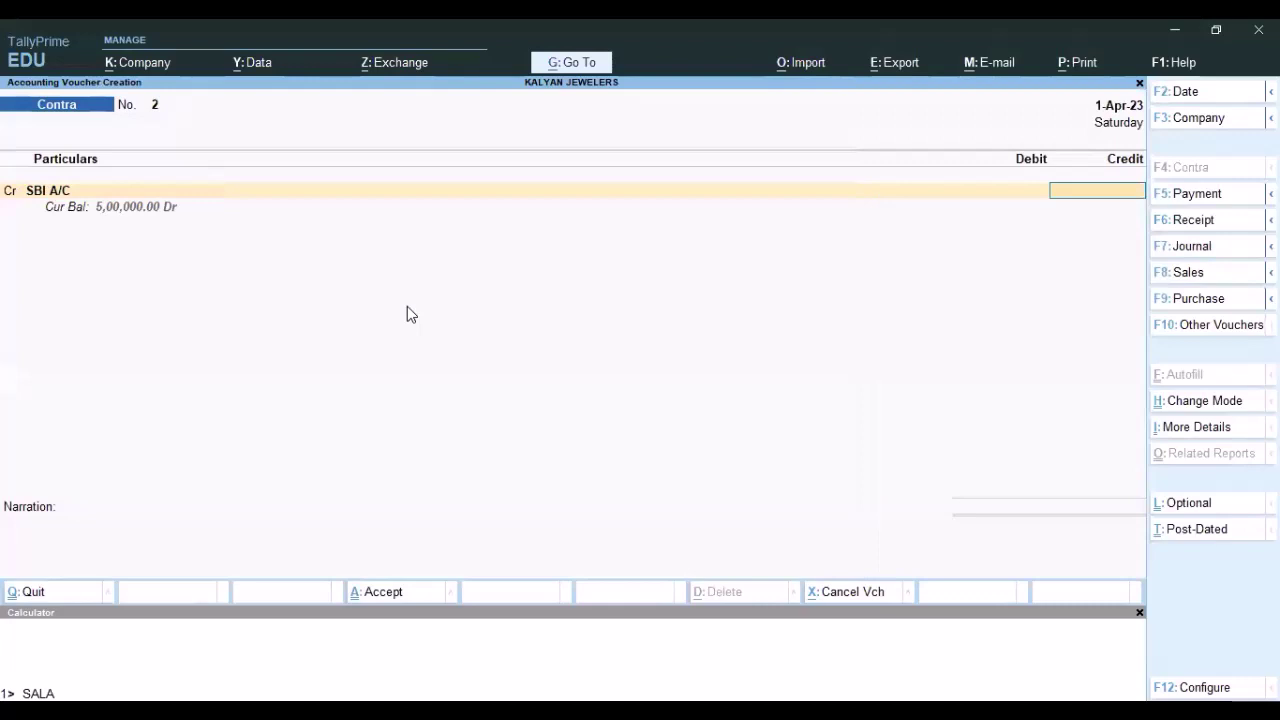
key(alt)
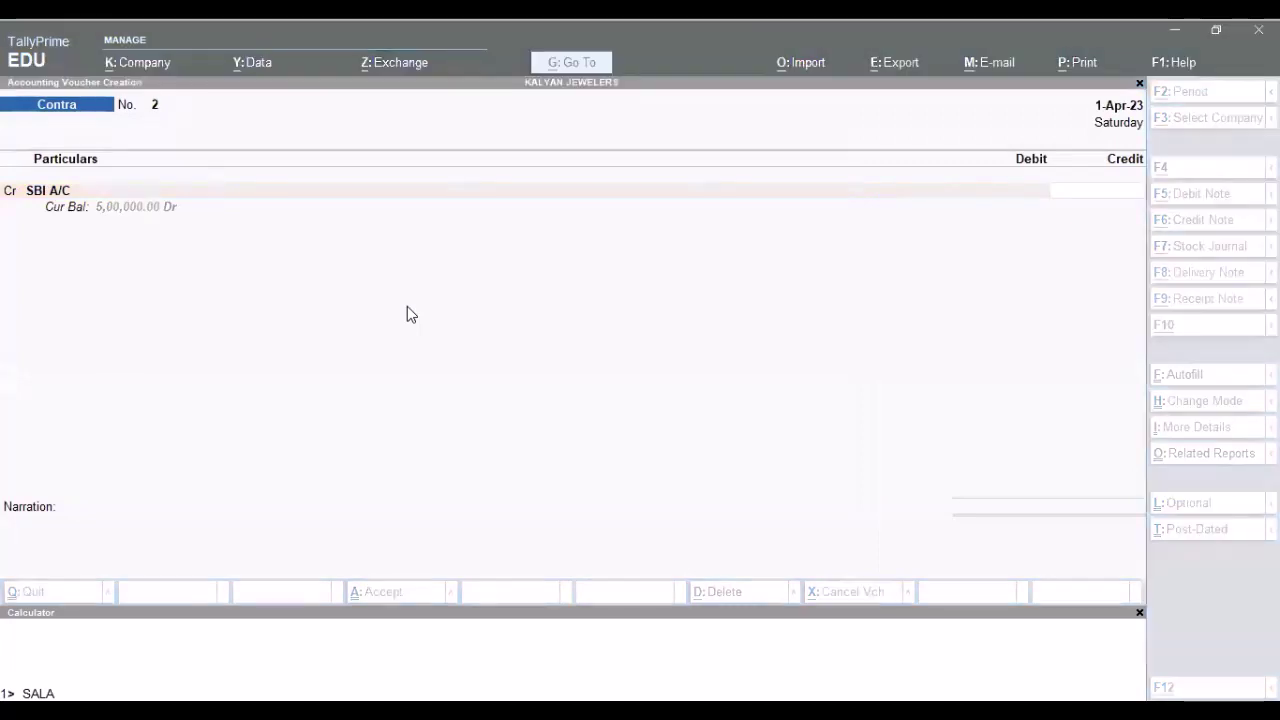
text(10000)
key(Return)
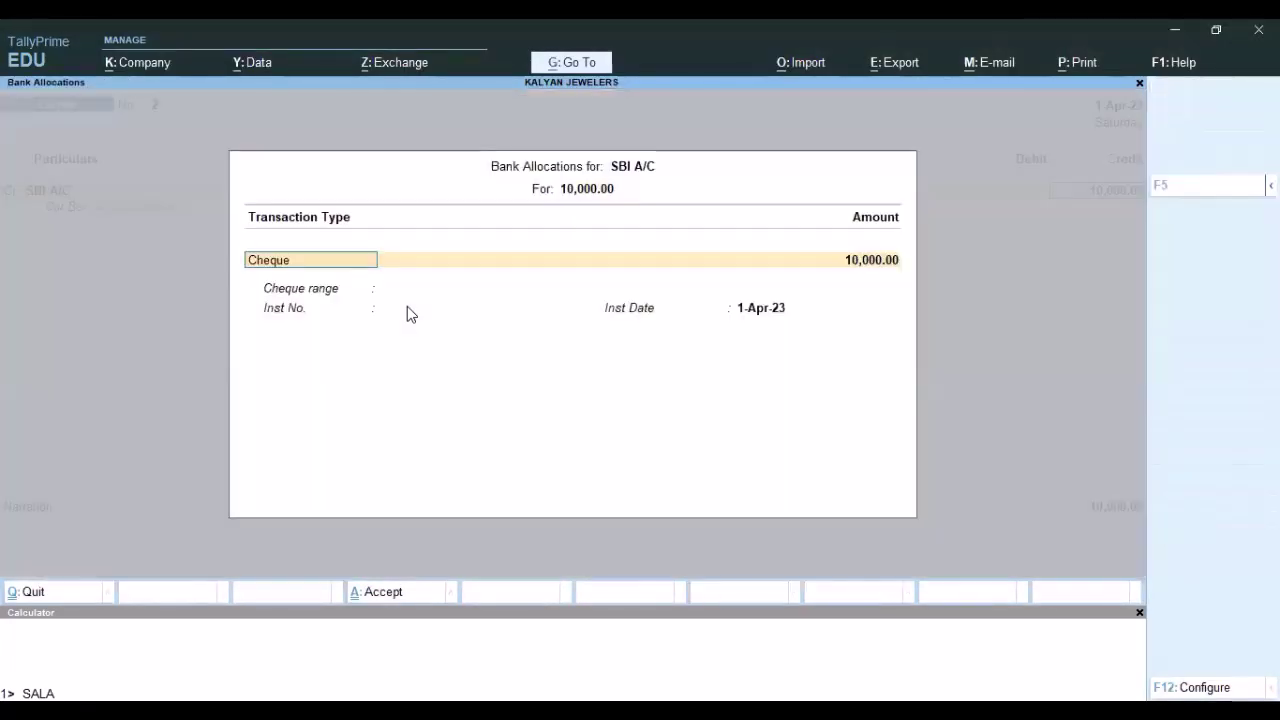
- Keep the default Cheque bank allocation, debit Cash with 10,000, leave the narration blank and save the contra voucher
key(Return)
key(Return)
key(Return)
key(Return)
key(Return)
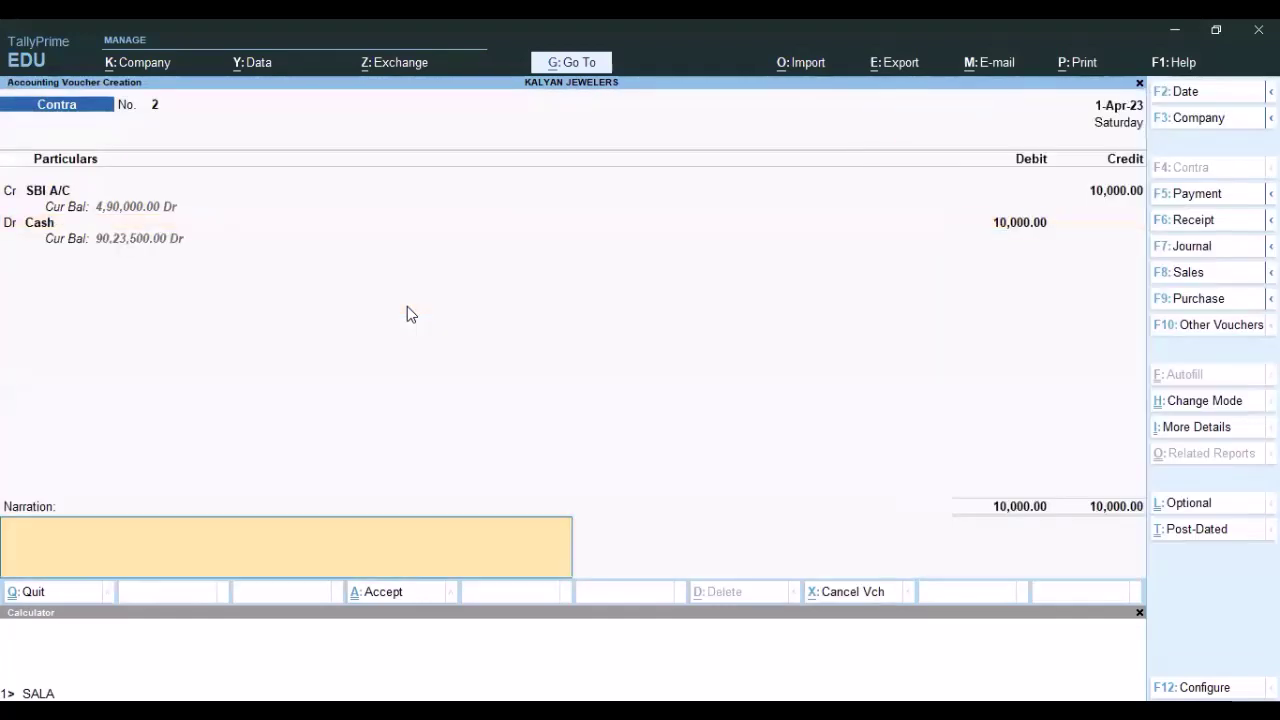
key(Return)
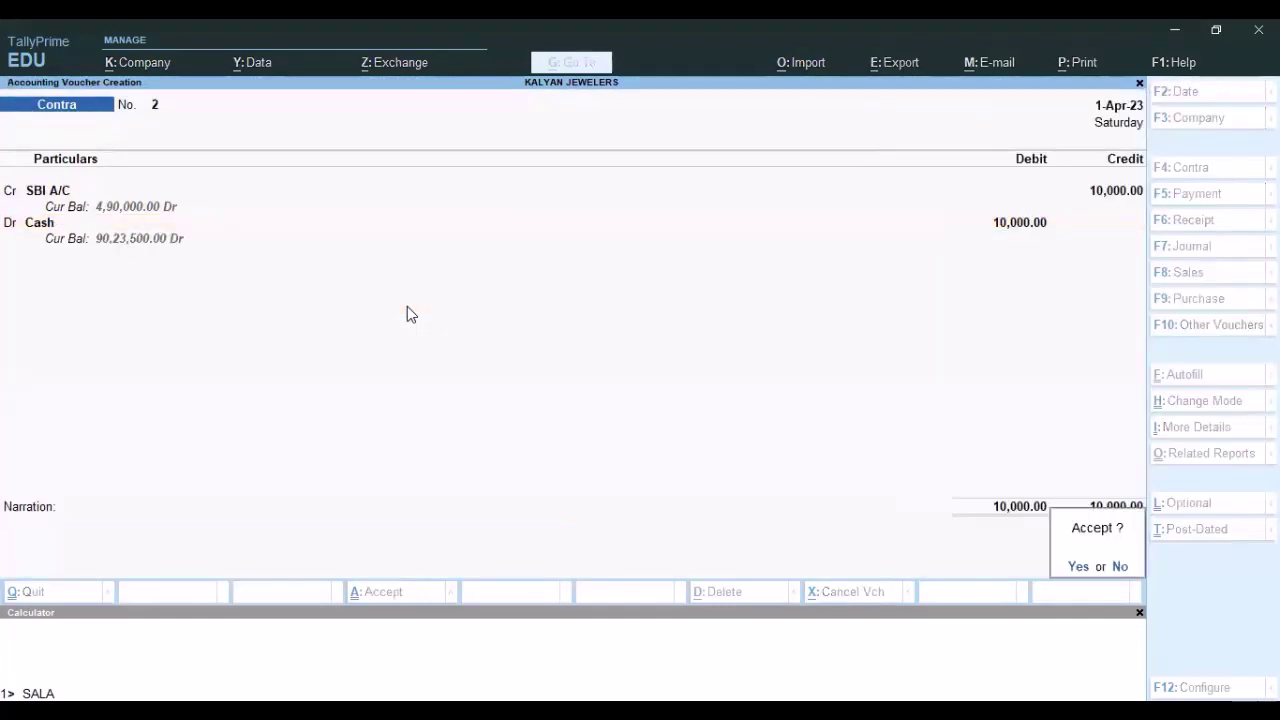
key(Return)
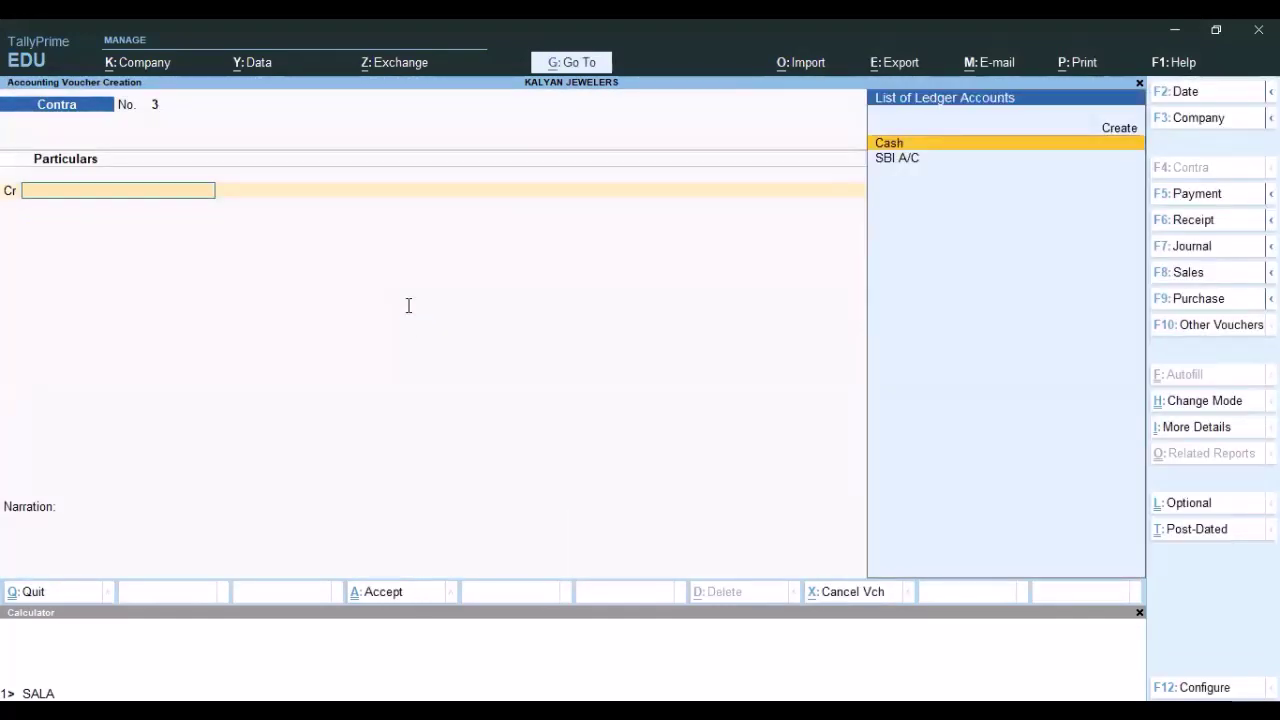
- Start a Payment voucher and create a ledger named NEWS PAPERS BILL under Indirect Expenses for its debit line
key(alt)
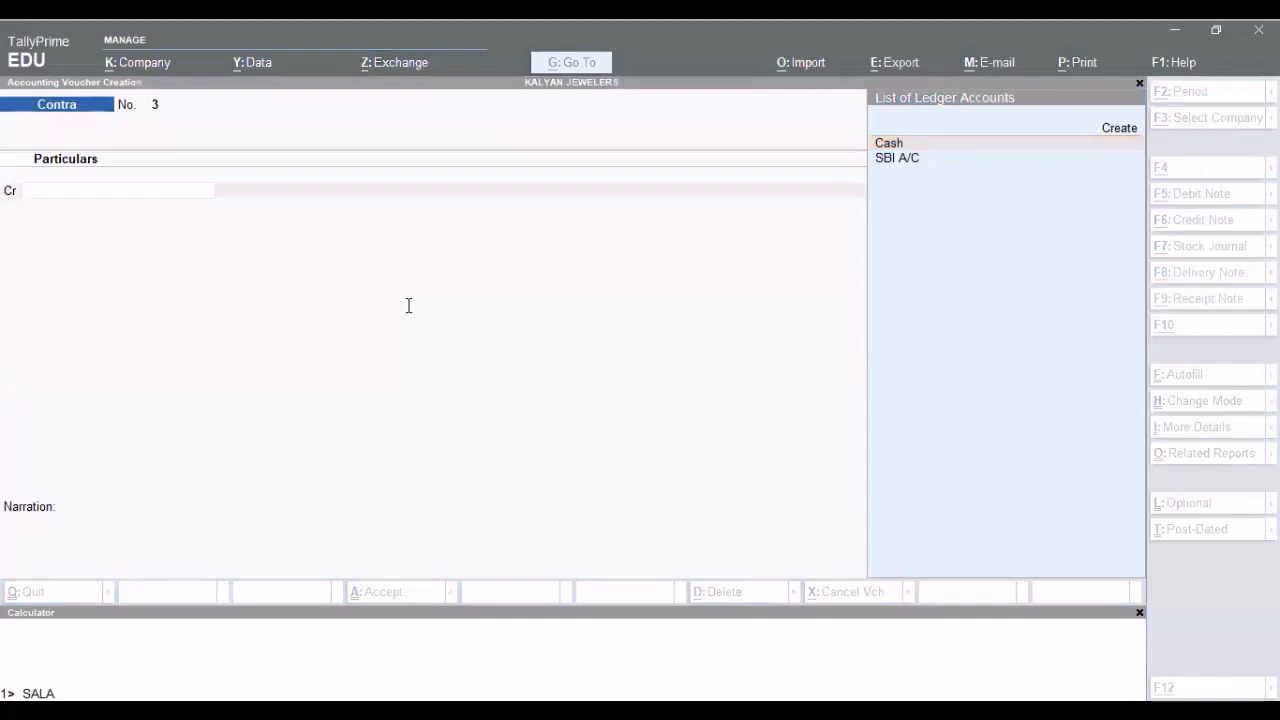
key(F5)
key(alt+c)
text(NE)
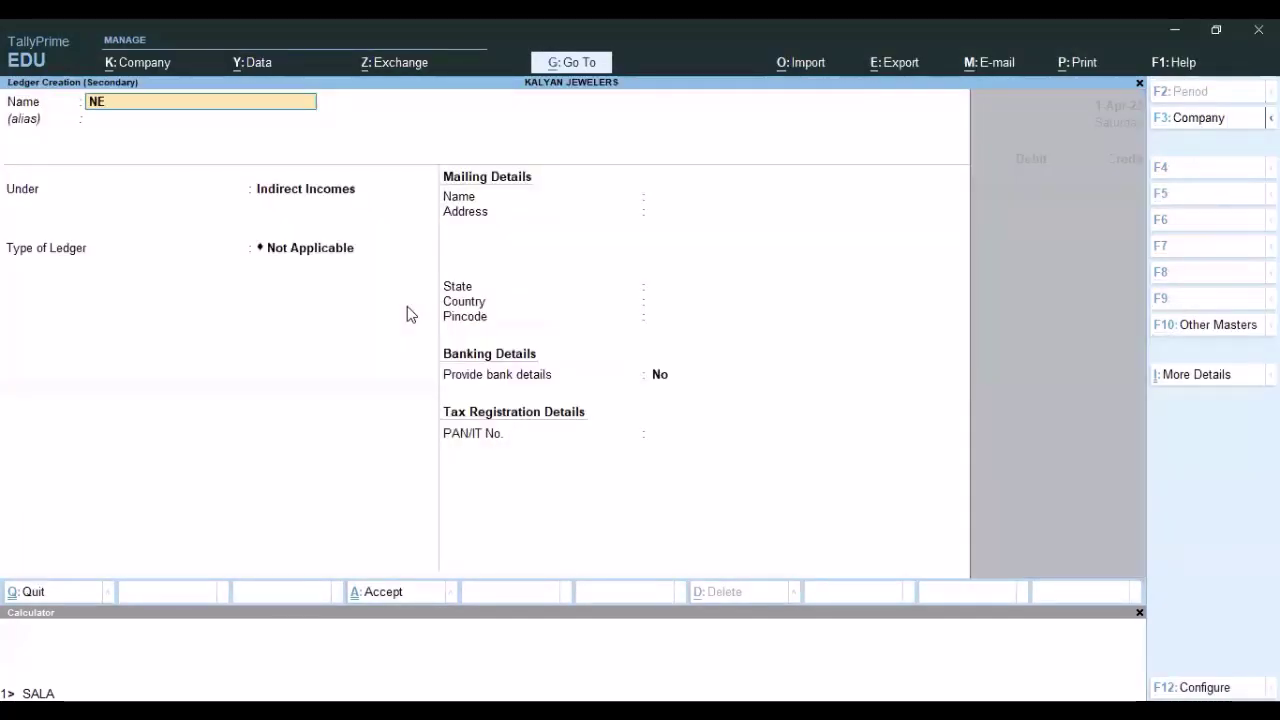
text(WS PAPERS BI)
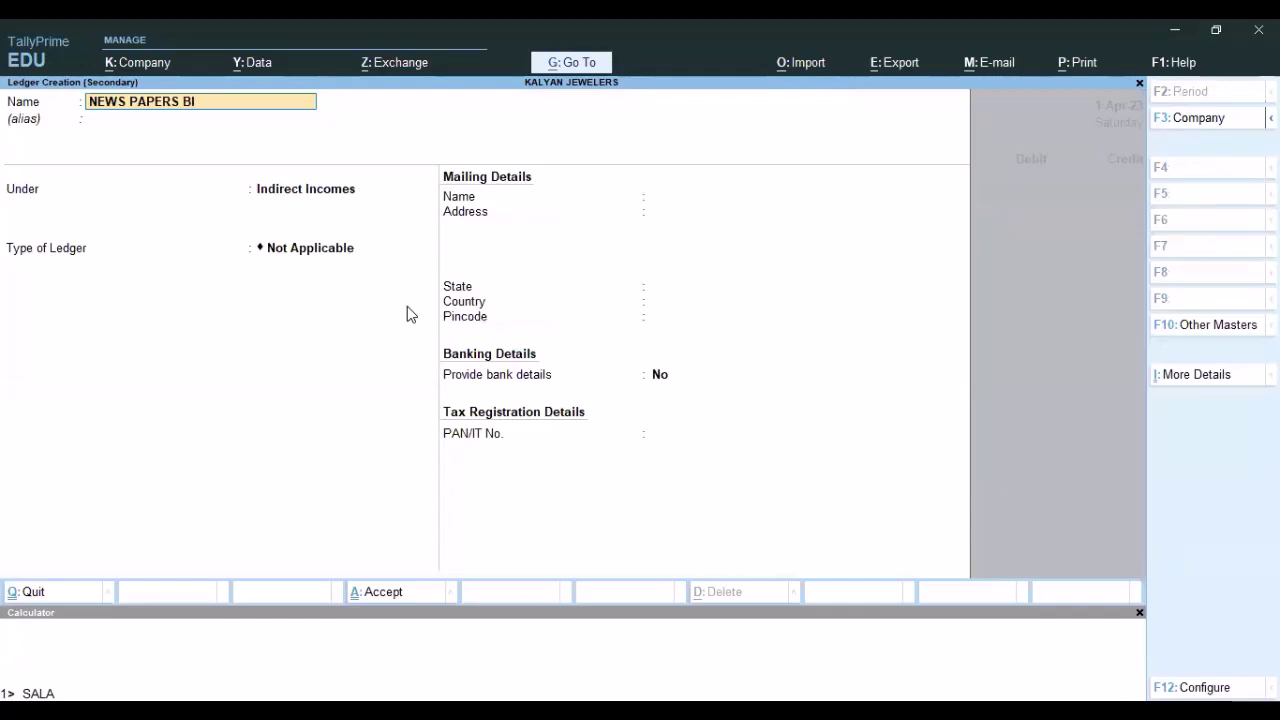
text(LL)
key(Return)
key(Up)
key(Return)
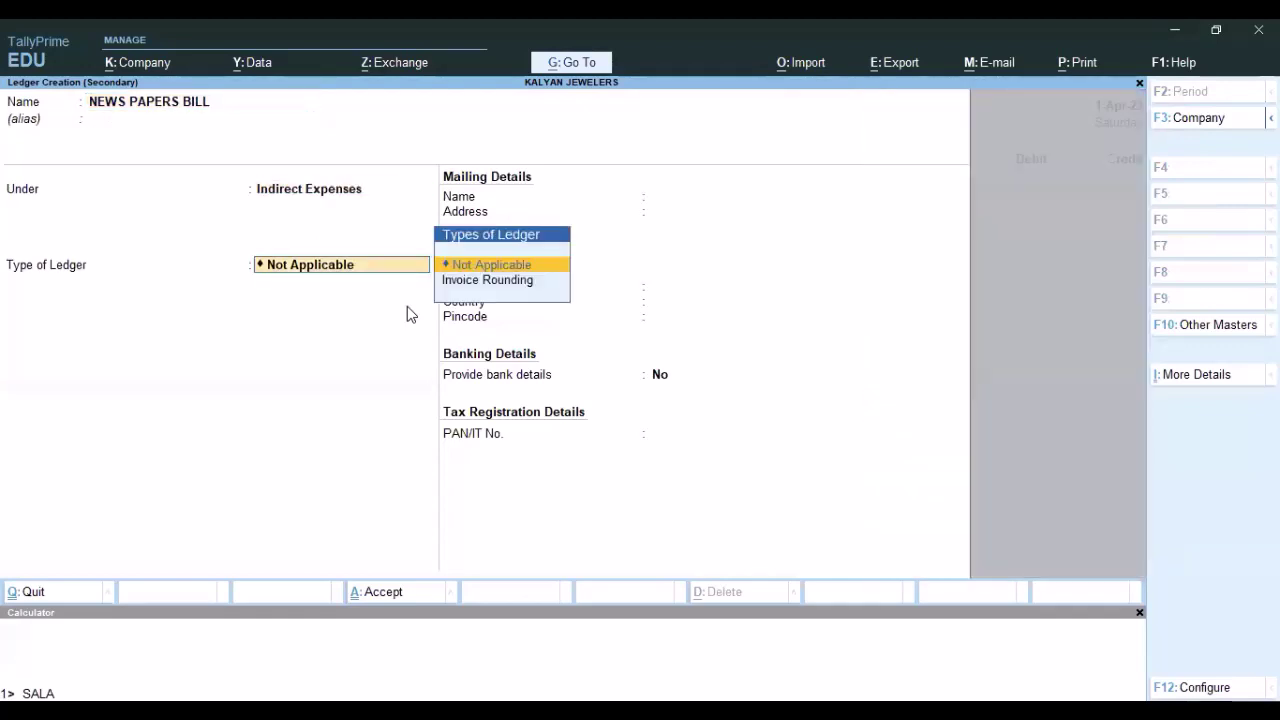
key(Return)
key(ctrl+a)
key(Return)
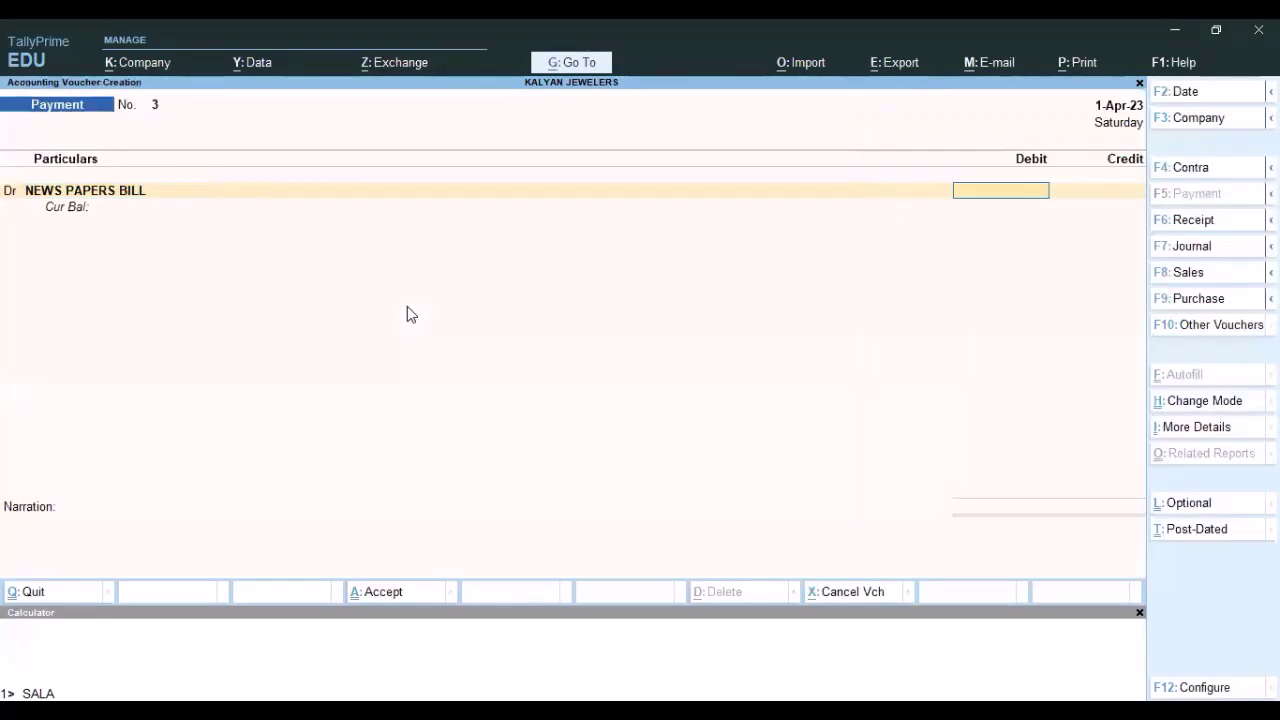
- Debit NEWS PAPERS BILL with 500, credit Cash with the same amount, leave the narration blank and save the payment voucher
text(500)
key(Return)
key(Return)
key(Return)
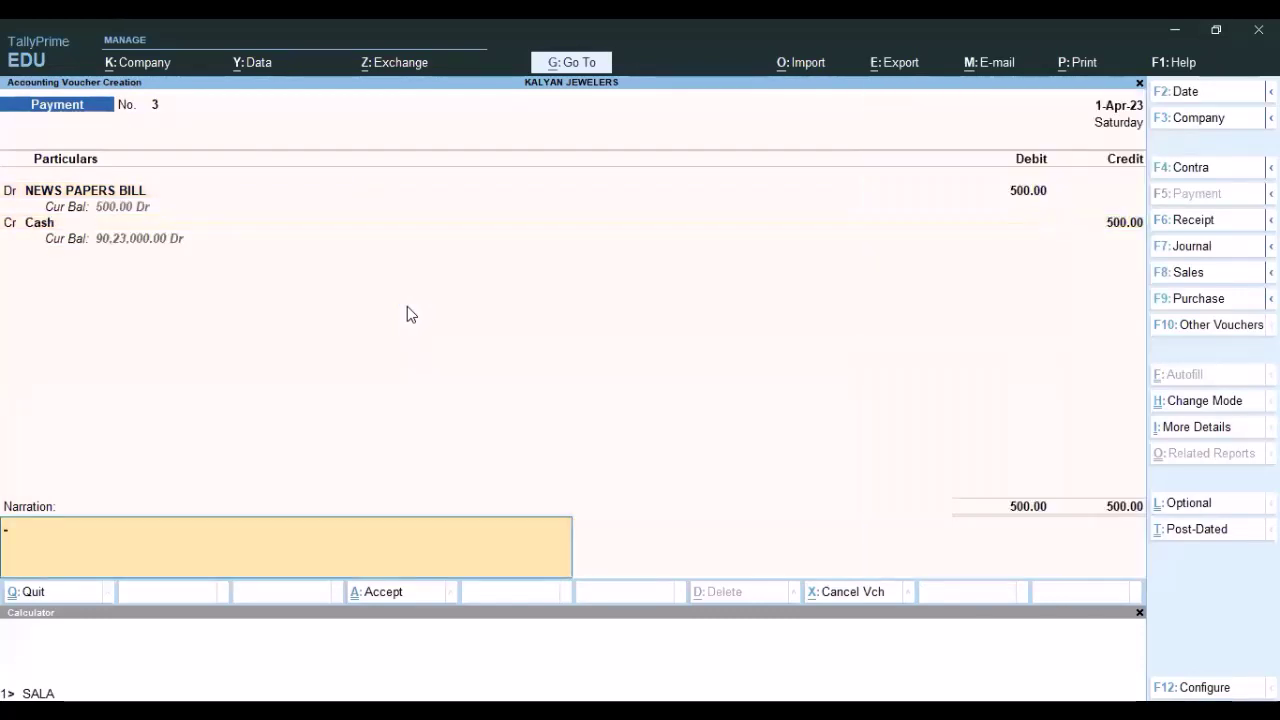
key(Return)
key(y)
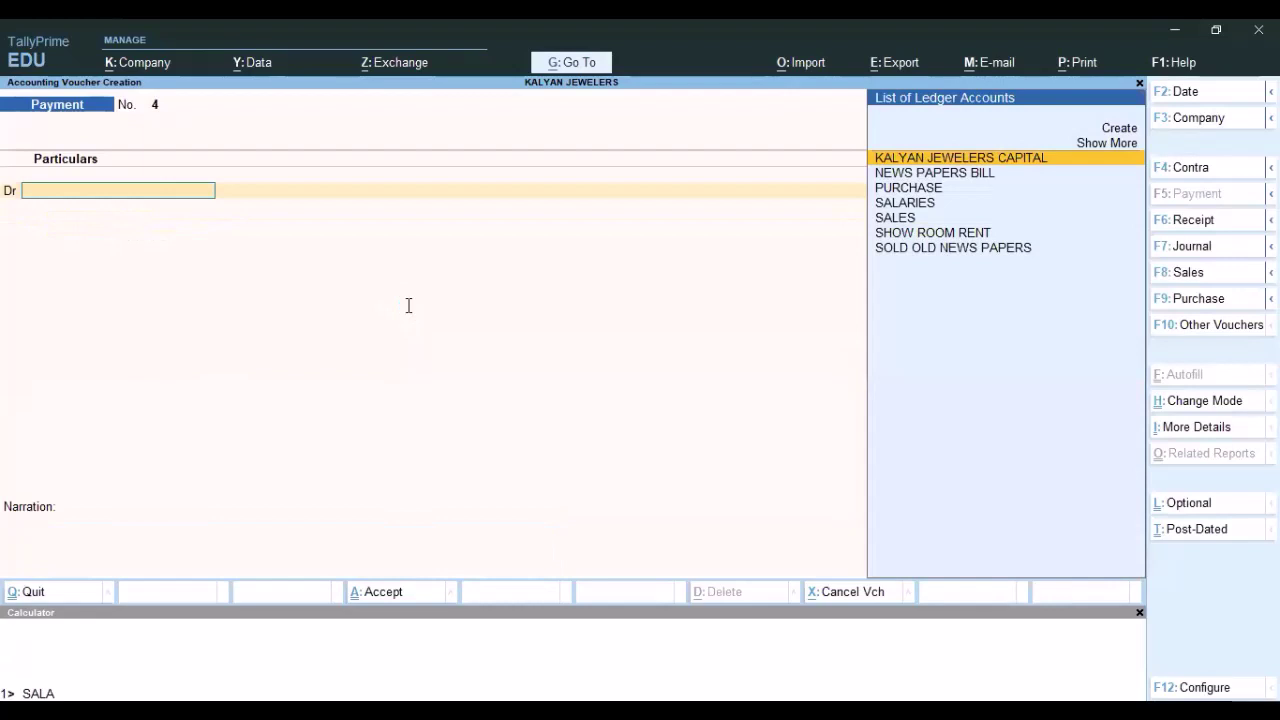
- Create a ledger named WATER BABOOL BILL under Indirect Expenses for the debit line of the new payment voucher
key(alt+c)
text(WAT)
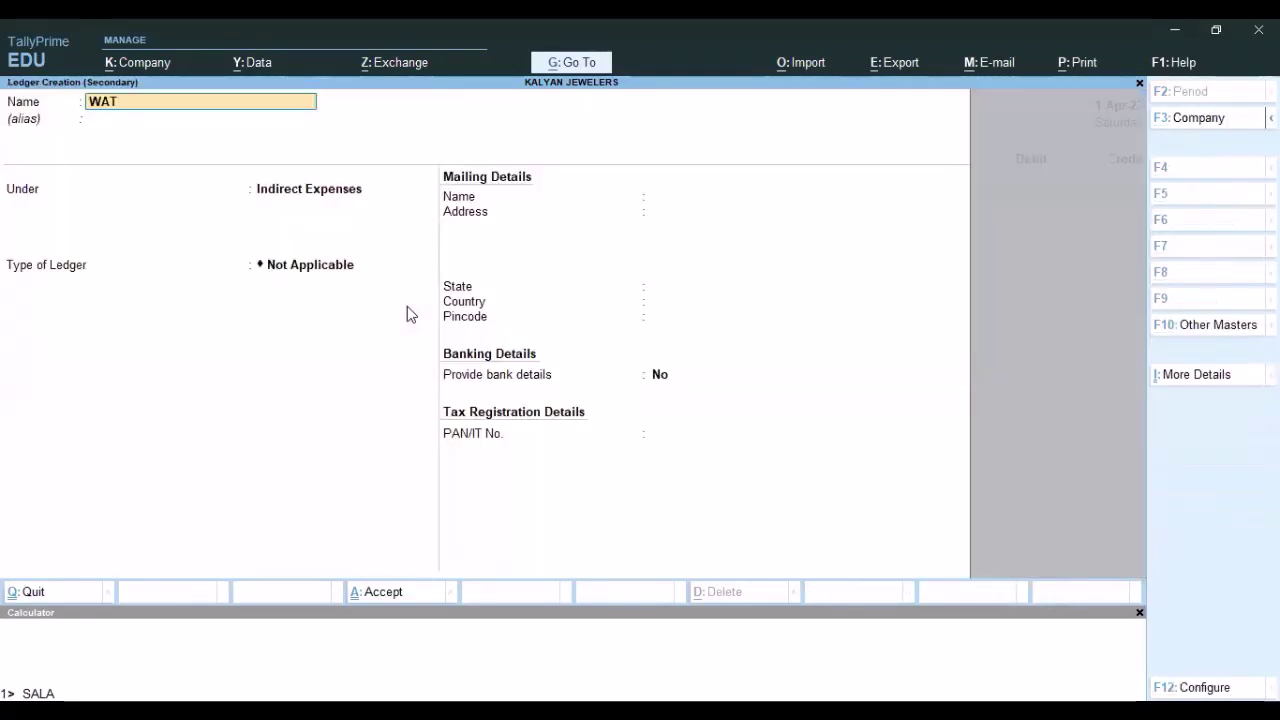
text(ER BABOO)
key(BackSpace)
key(BackSpace)
key(BackSpace)
key(BackSpace)
key(BackSpace)
text(BILL)
key(Return)
key(Return)
key(Return)
key(Return)
key(Return)
key(Return)
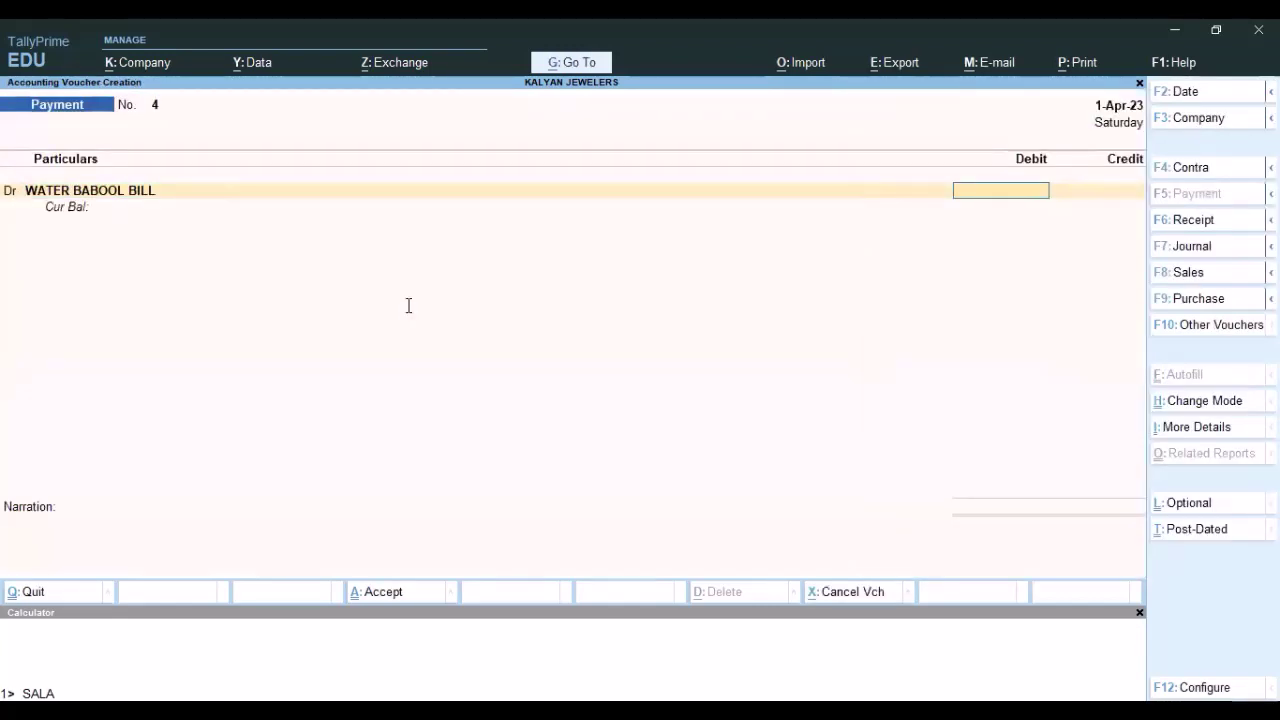
- Debit WATER BABOOL BILL with 200, credit Cash with the same amount, leave the narration blank and save the payment voucher
text(200)
key(Return)
key(Return)
key(Return)
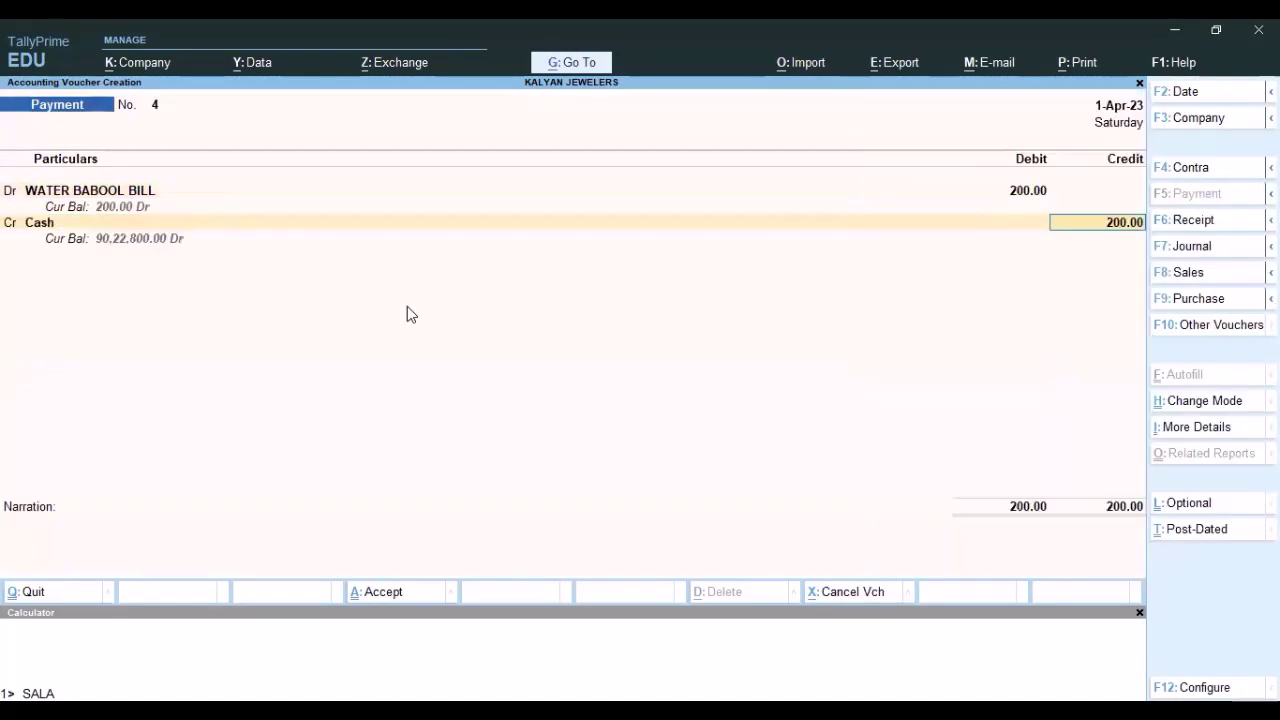
key(Return)
key(Return)
key(Return)
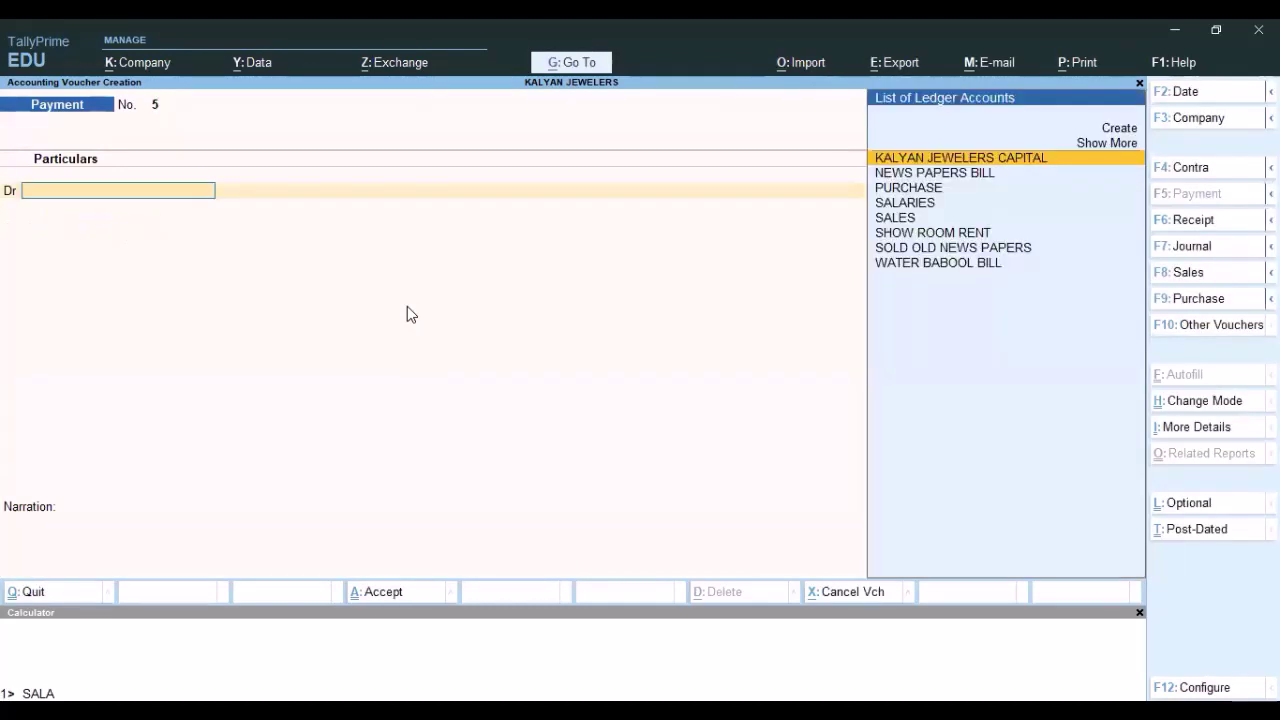
- Leave voucher entry, open the Profit & Loss A/c in detailed view and examine its lines down to the net profit
key(Escape)
key(Down)
key(Down)
key(Down)
key(Down)
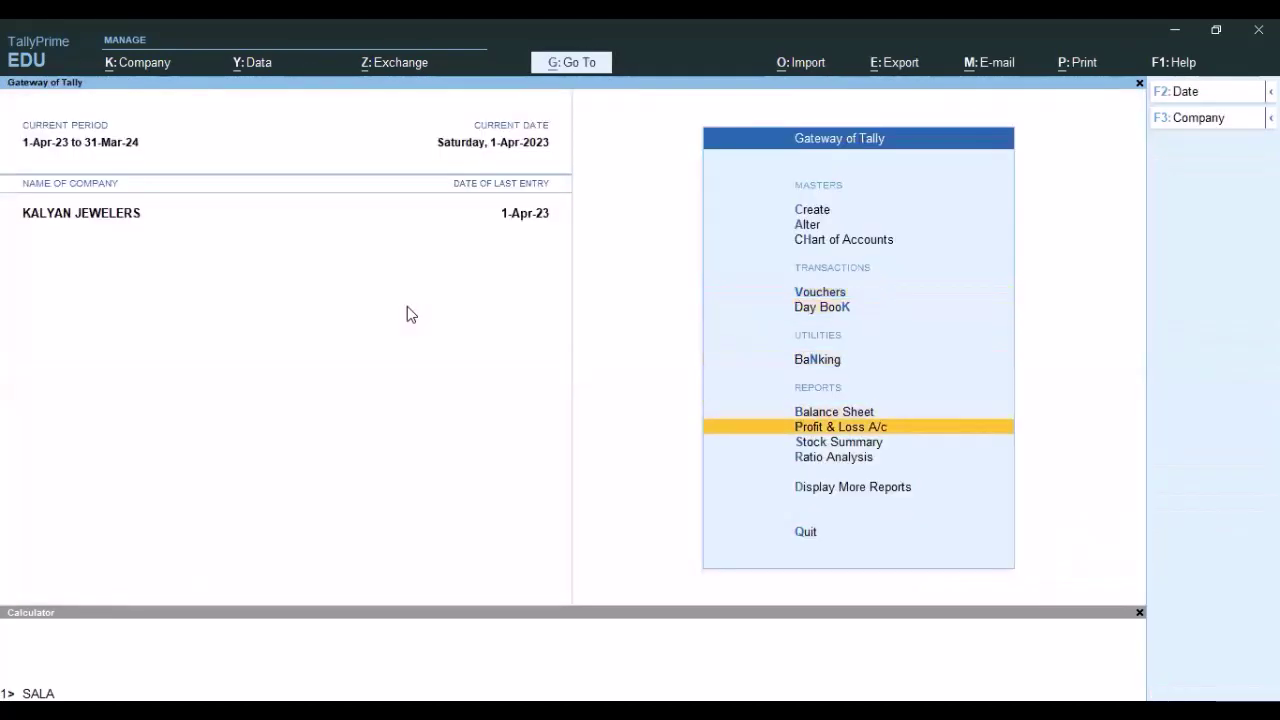
key(alt+F5)
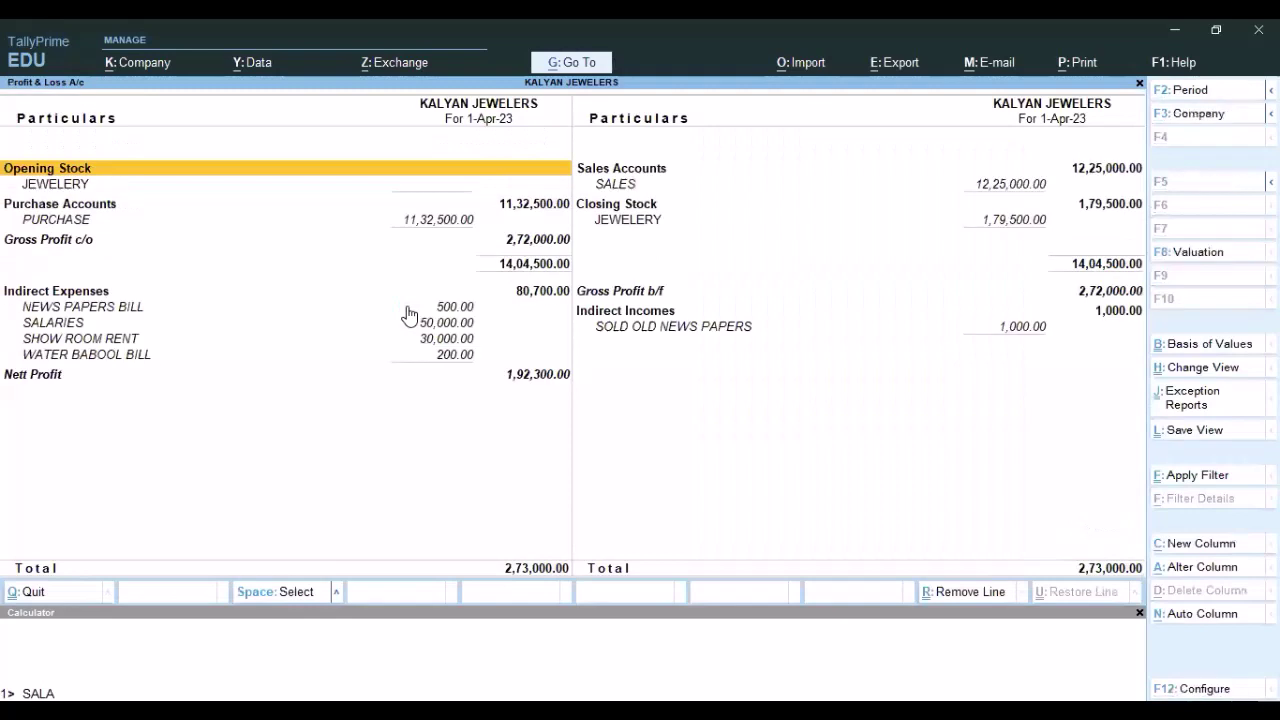
key(Down)
key(Down)
key(Down)
key(Down)
key(Down)
key(Down)
key(Down)
key(Down)
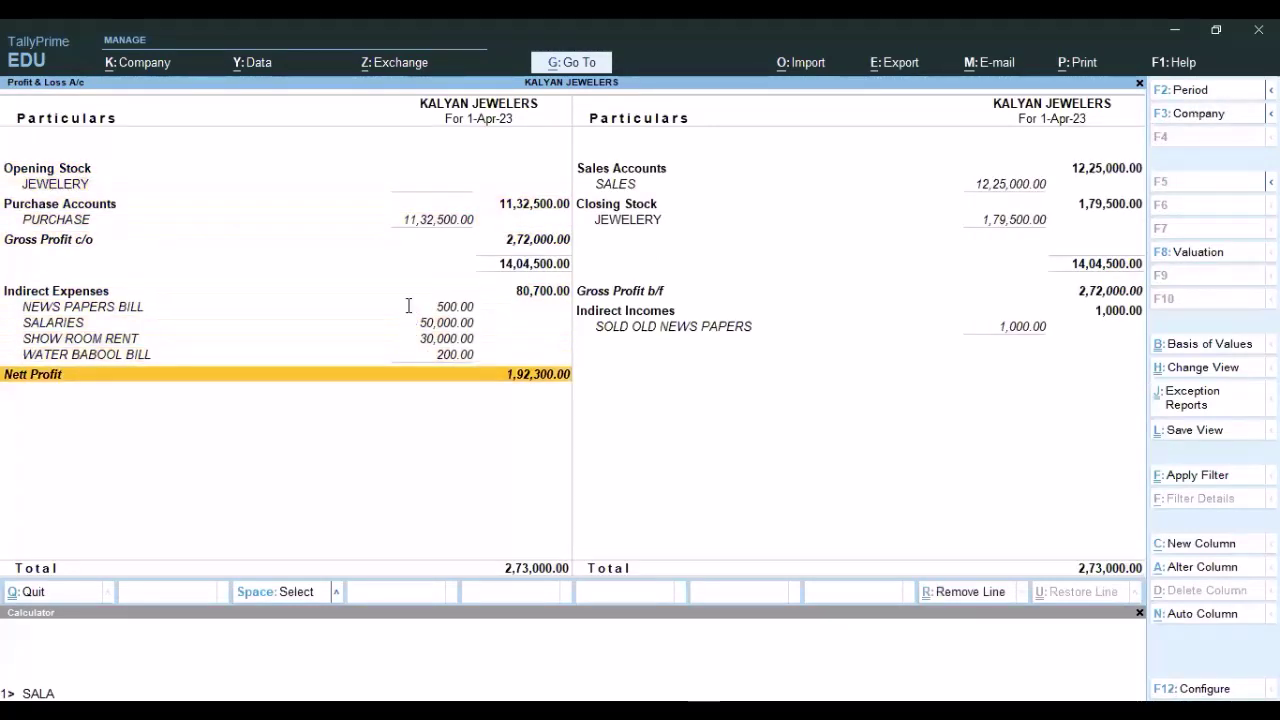
key(Return)
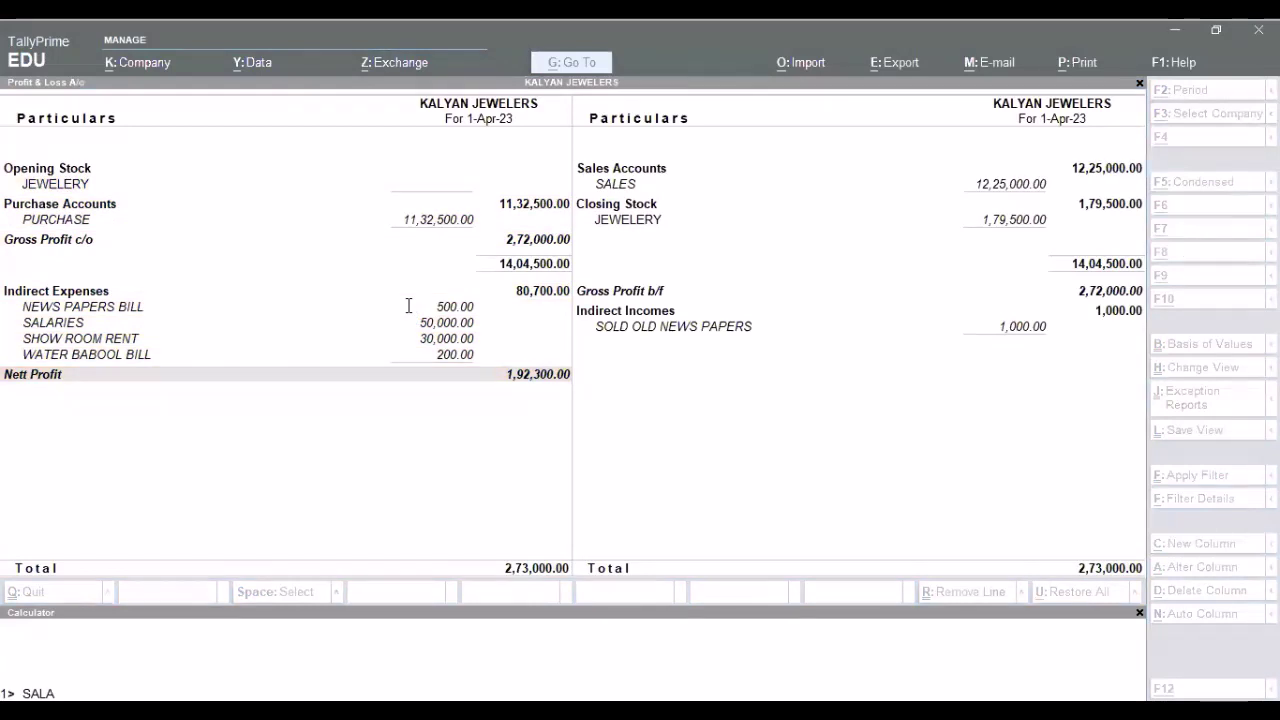
- Switch to the JEWELERY SHOP ACCOUNTS document in Word and add the unbulleted line "(Net profit: 192,900/-)" below the water babool bill entry
key(alt+Tab)
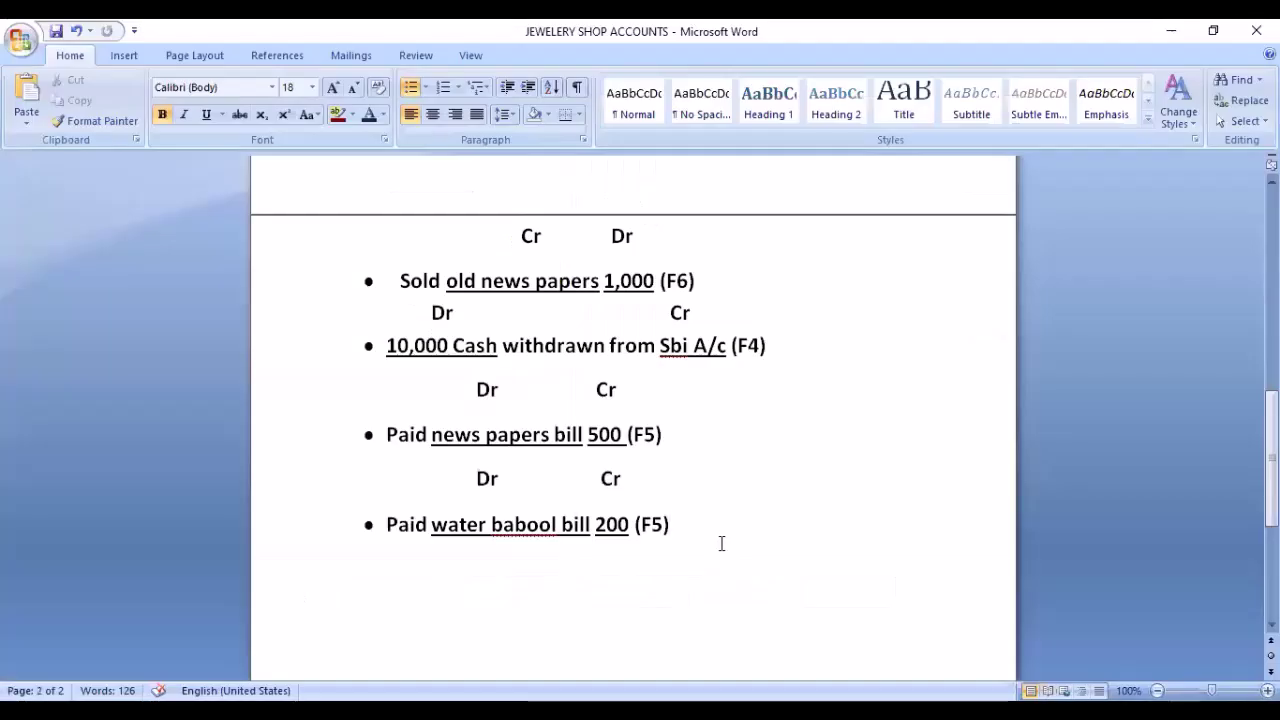
key(Return)
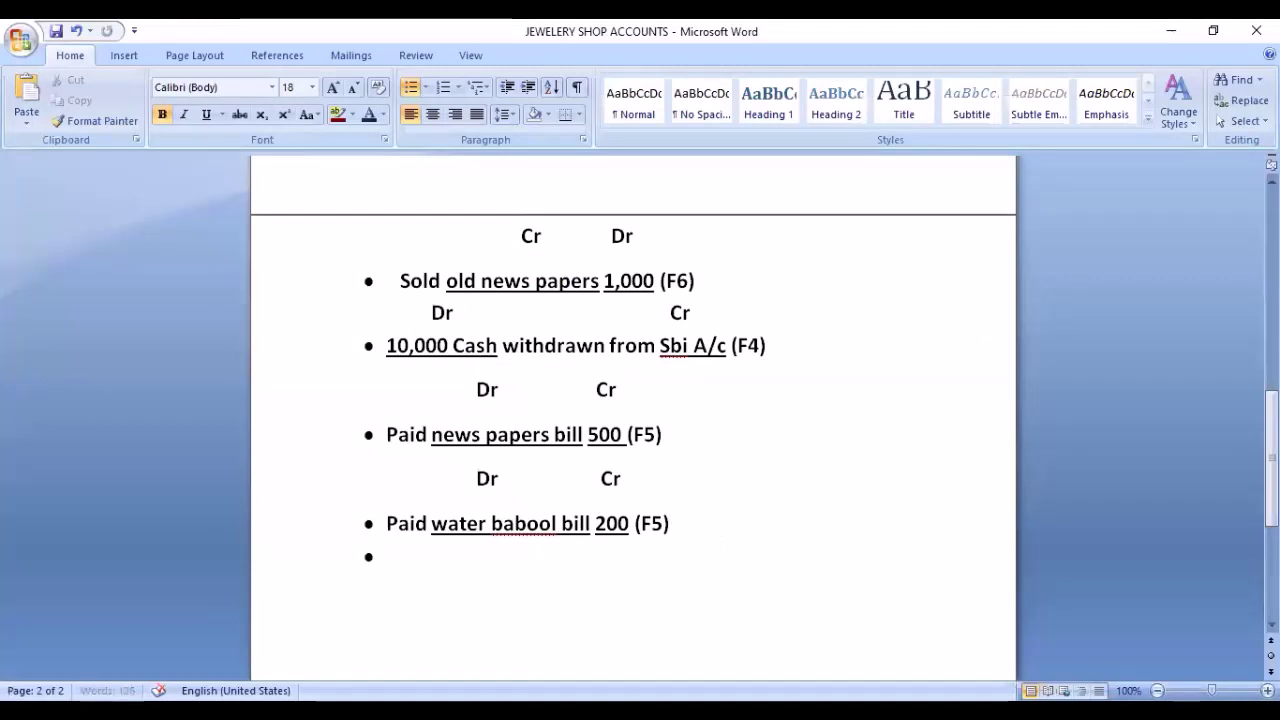
key(BackSpace)
text((net prof)
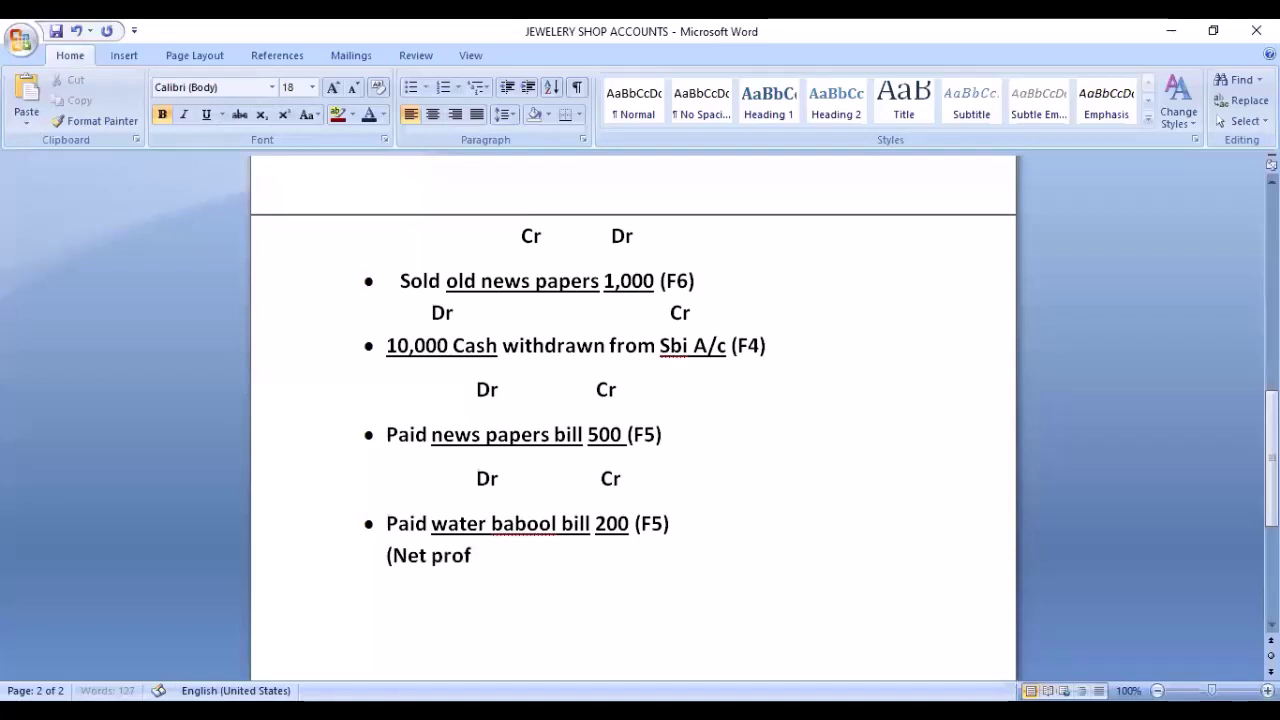
text(it: 192,900/)
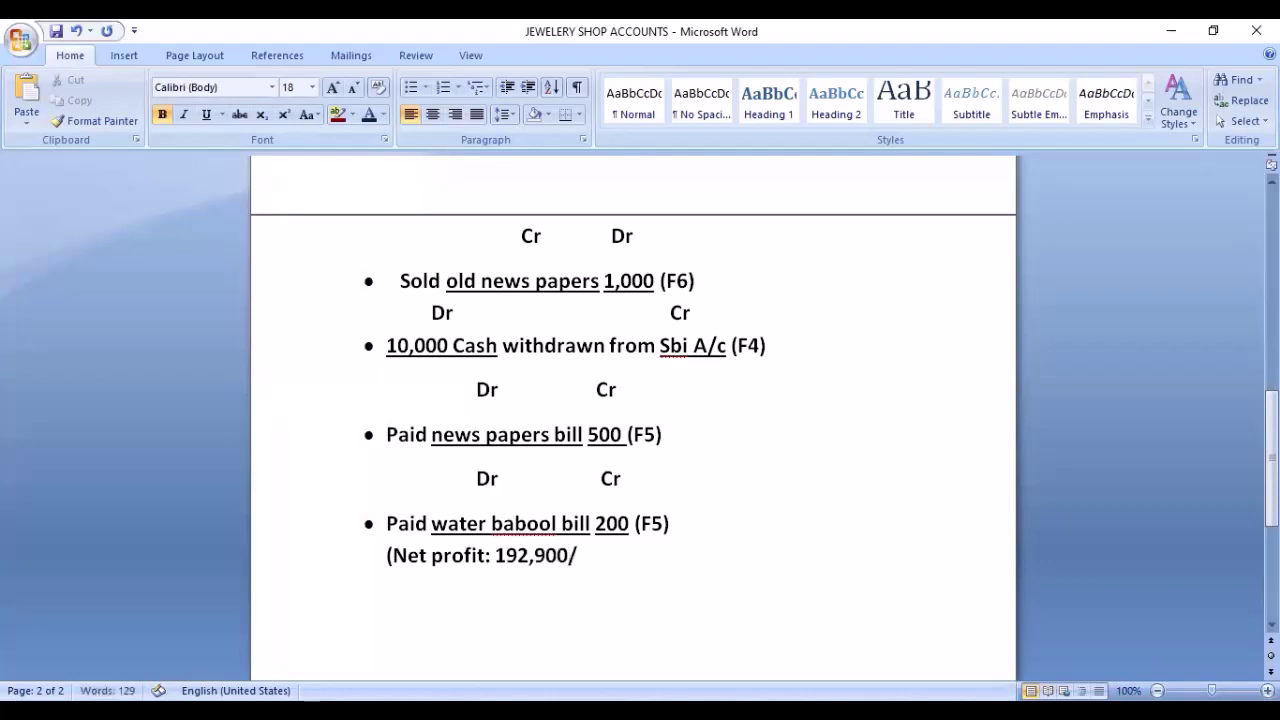
text(-))
- Insert a comma after the first digit of the net profit amount so it reads 1,92,900/-, and save the document
key(Left)
key(Left)
key(Left)
key(Left)
key(Left)
key(Left)
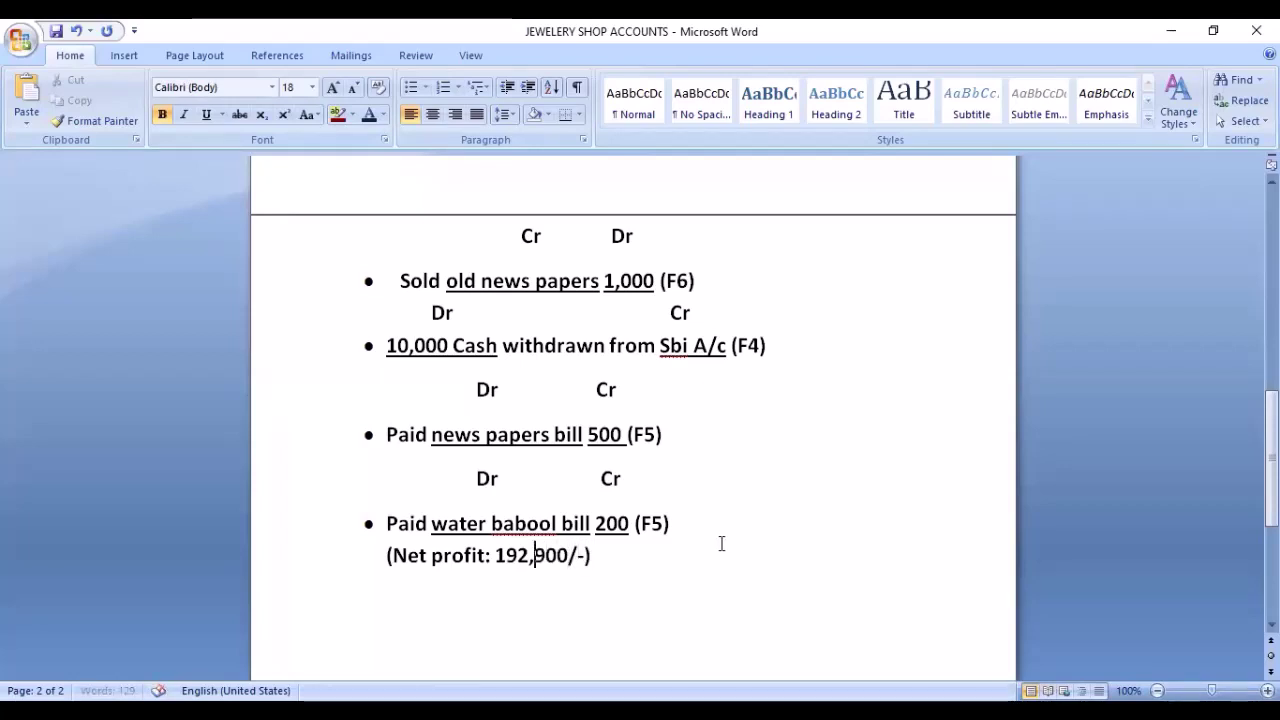
key(Left)
key(Left)
key(Left)
text(,)
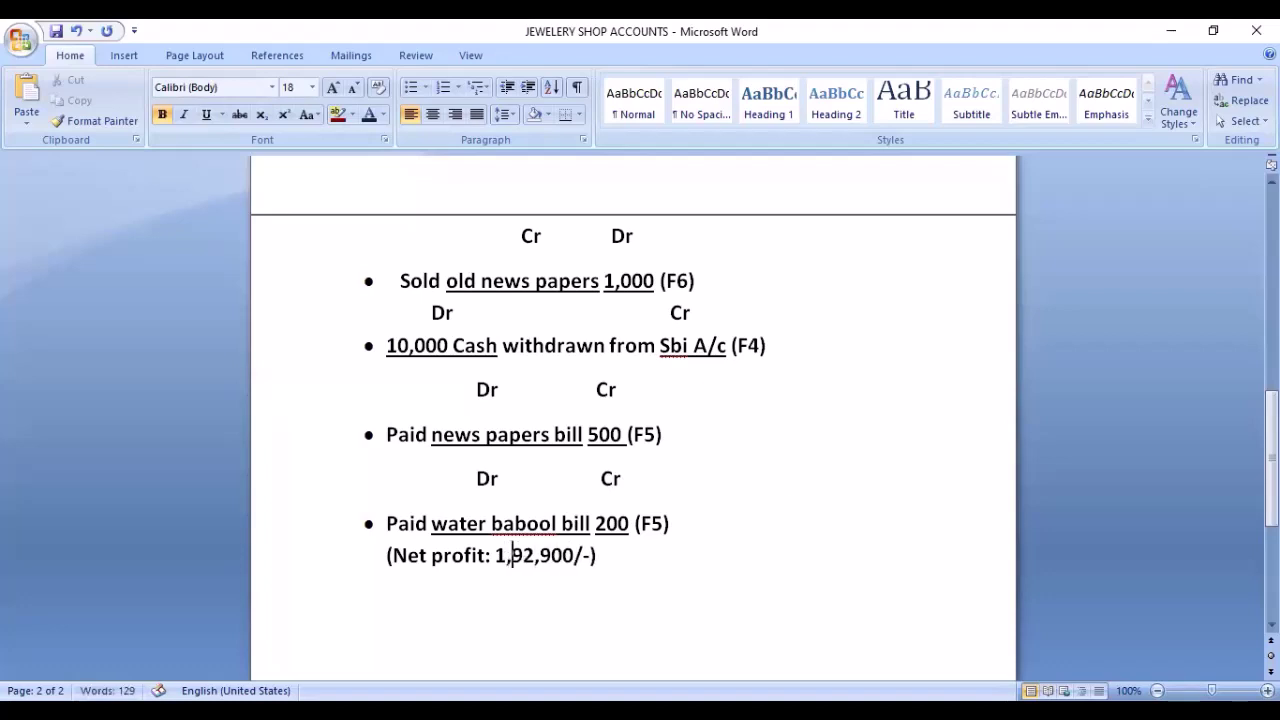
key(End)
key(ctrl+s)
- Correct the net profit amount to 1,92,300/- and save the document
click(550, 560)
key(BackSpace)
text(3)
key(ctrl+s)
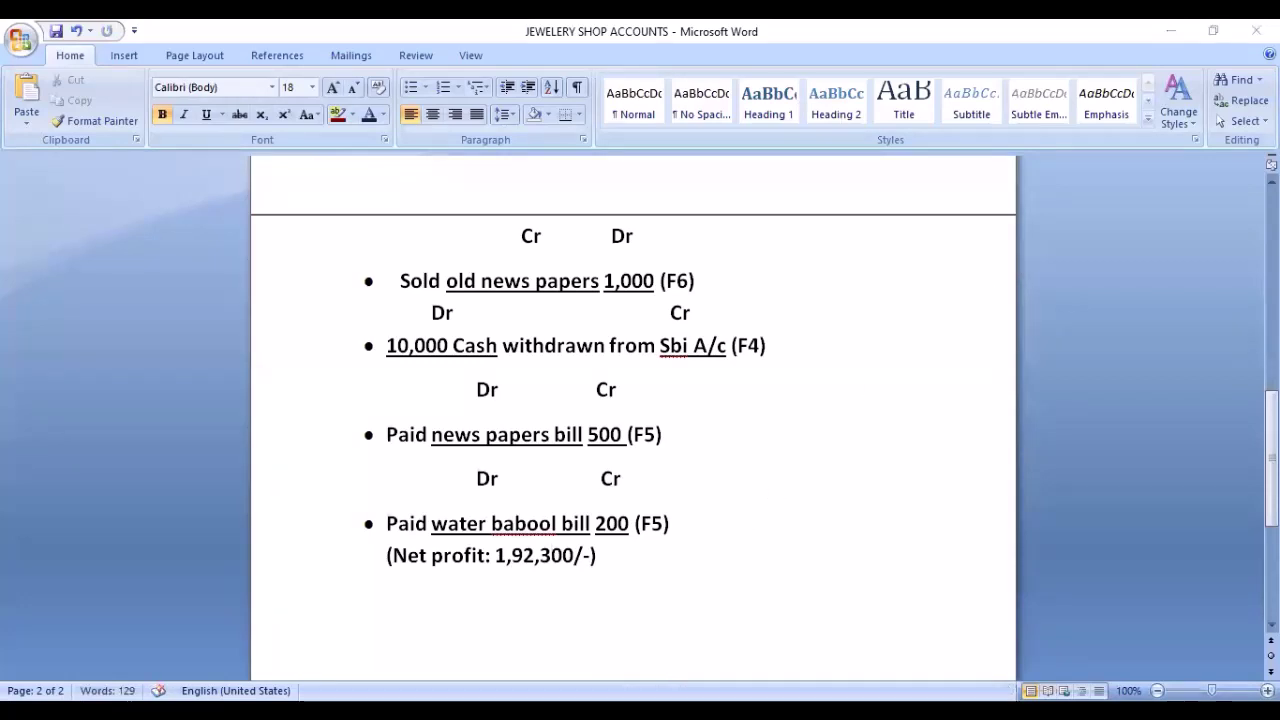
click(695, 614)
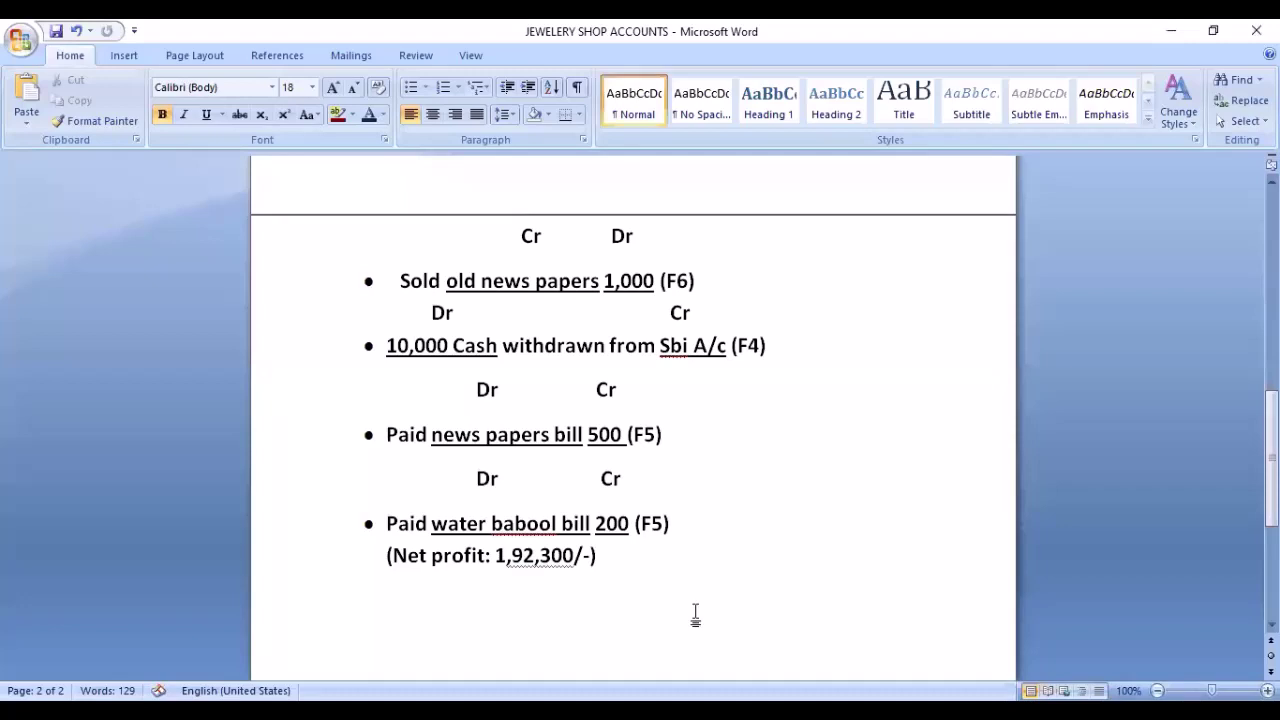